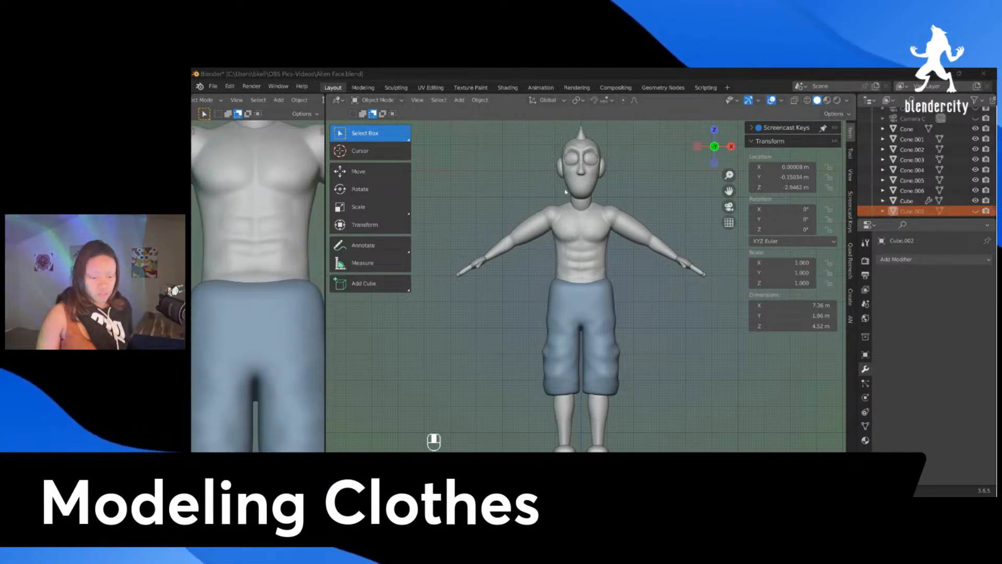
Step: Show the hidden Cube.002 mesh on the character to inspect it, and hide it again
middle_drag(562, 327, 537, 329)
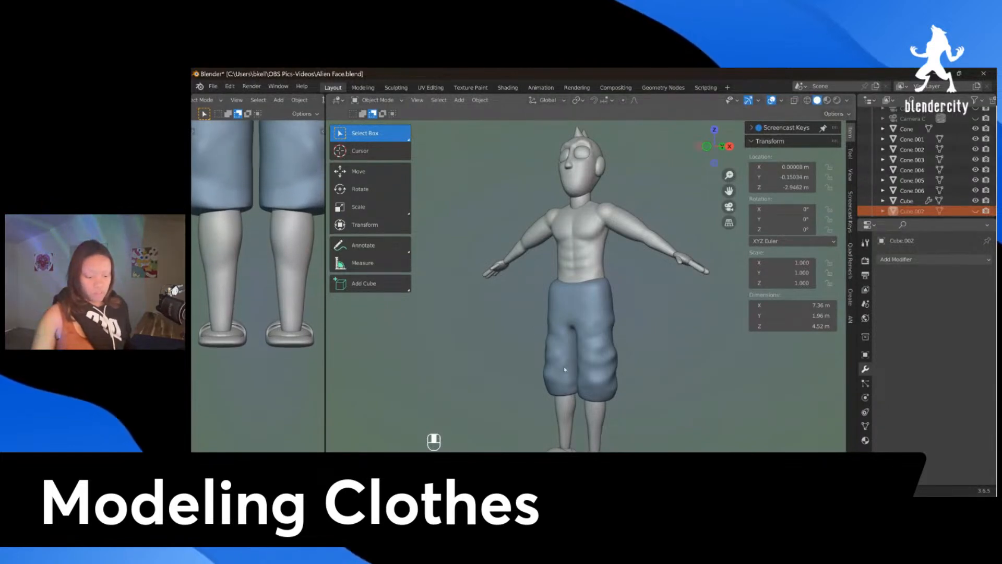
scroll(564, 369, down, 2)
scroll(565, 369, up, 3)
middle_drag(574, 371, 722, 385)
scroll(872, 121, up, 3)
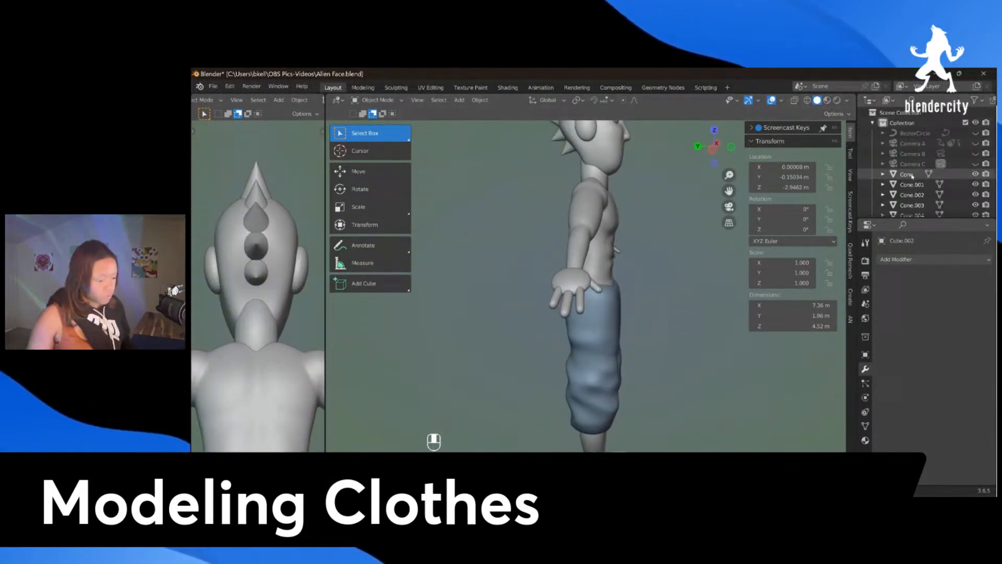
scroll(912, 176, down, 3)
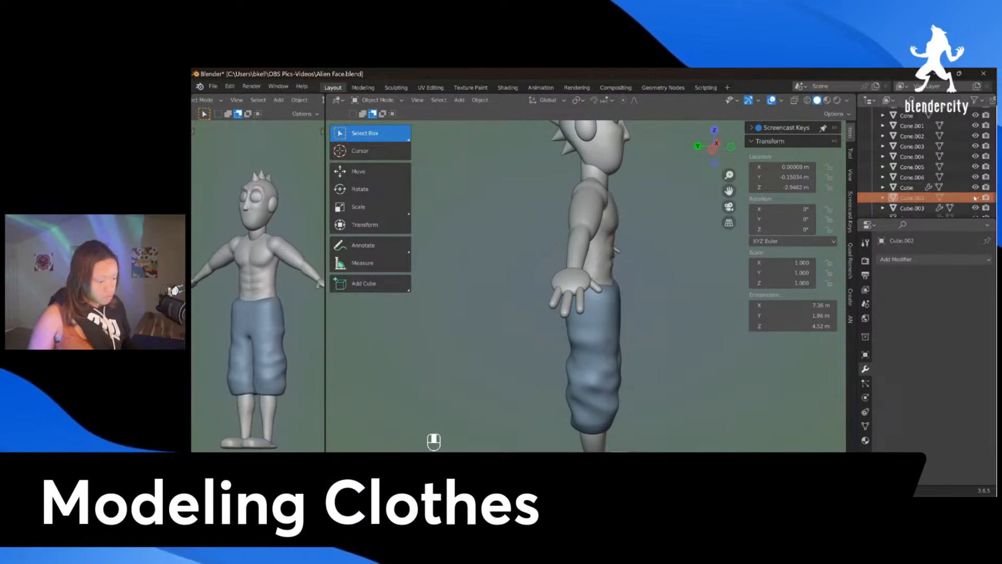
click(975, 198)
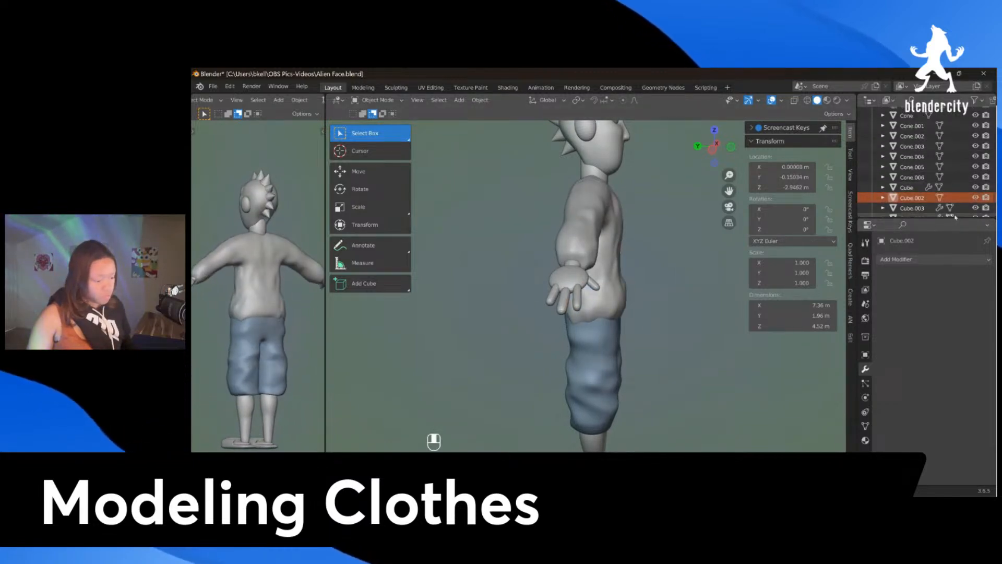
click(975, 197)
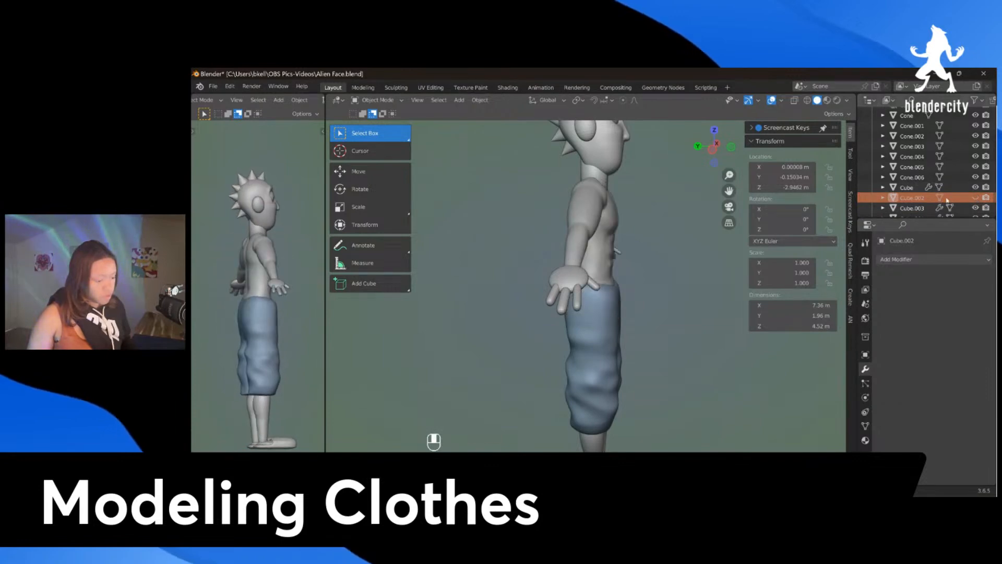
Step: Unhide the Shirt object to examine its shape from the front, and hide it again
scroll(944, 198, down, 2)
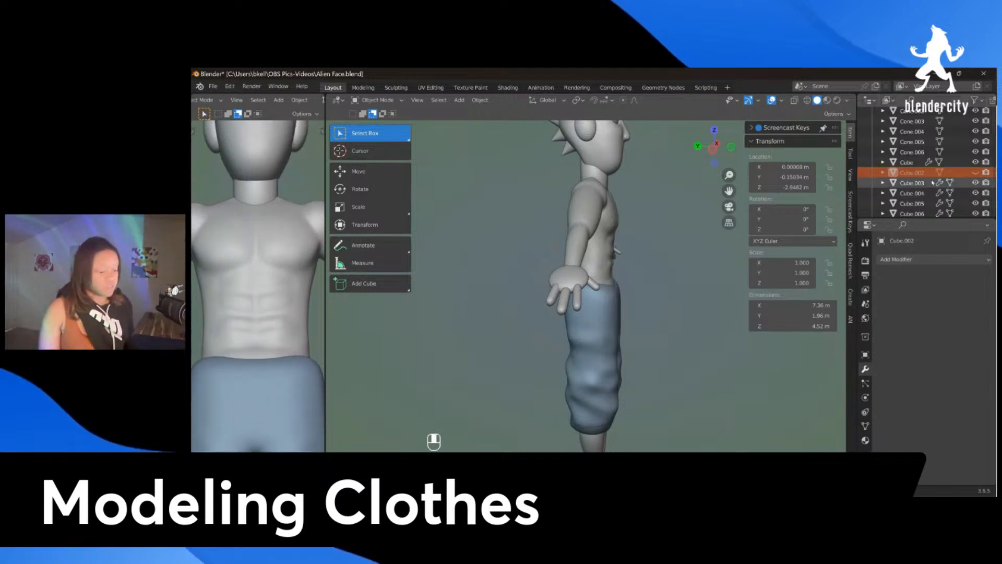
scroll(940, 193, down, 5)
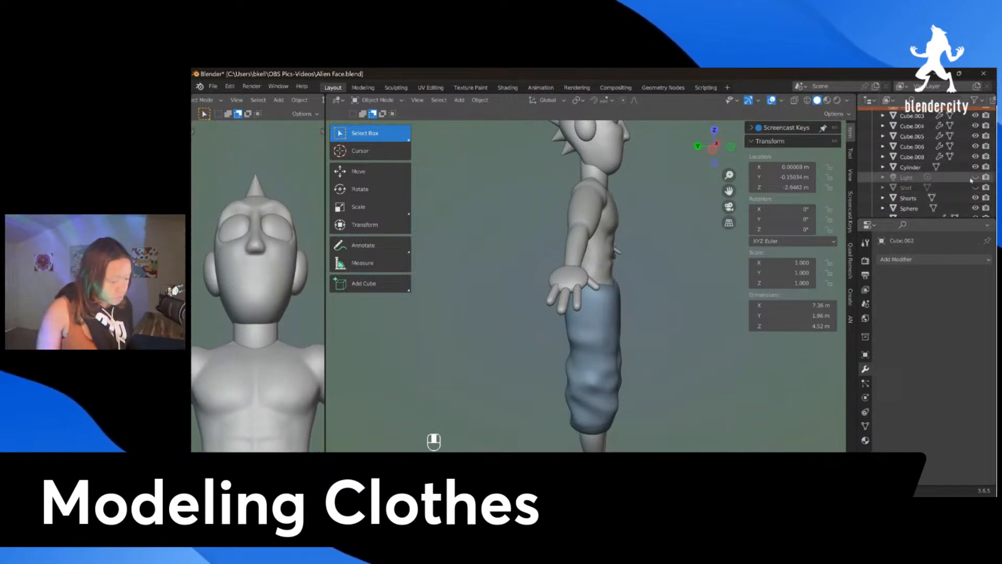
click(975, 188)
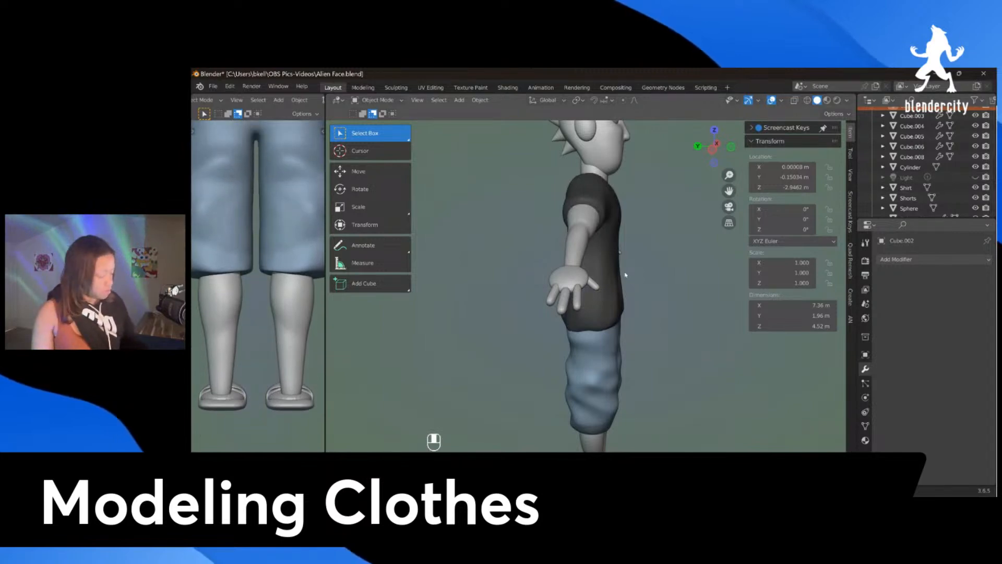
key(KP_1)
middle_drag(625, 275, 627, 306)
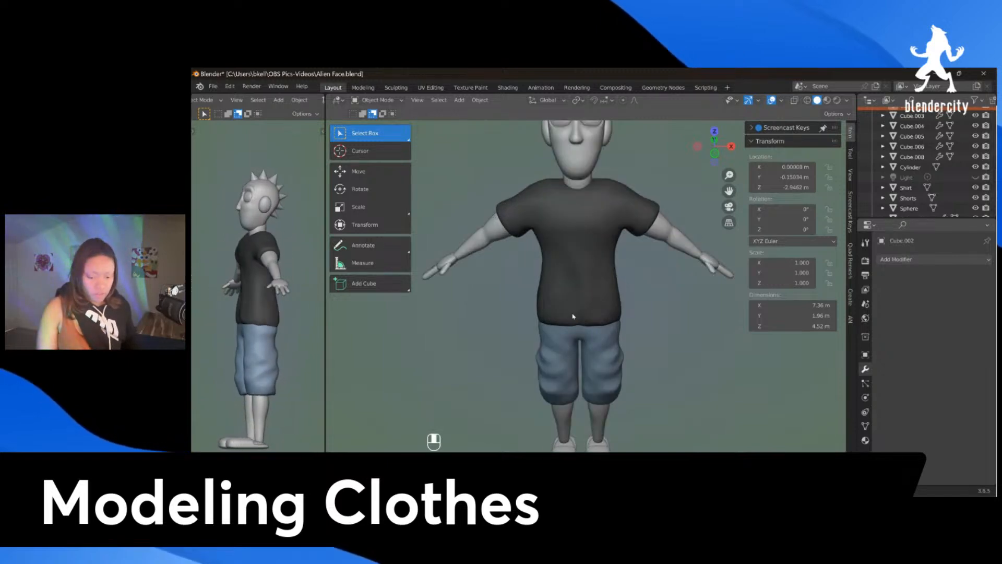
scroll(573, 317, up, 4)
key(KP_1)
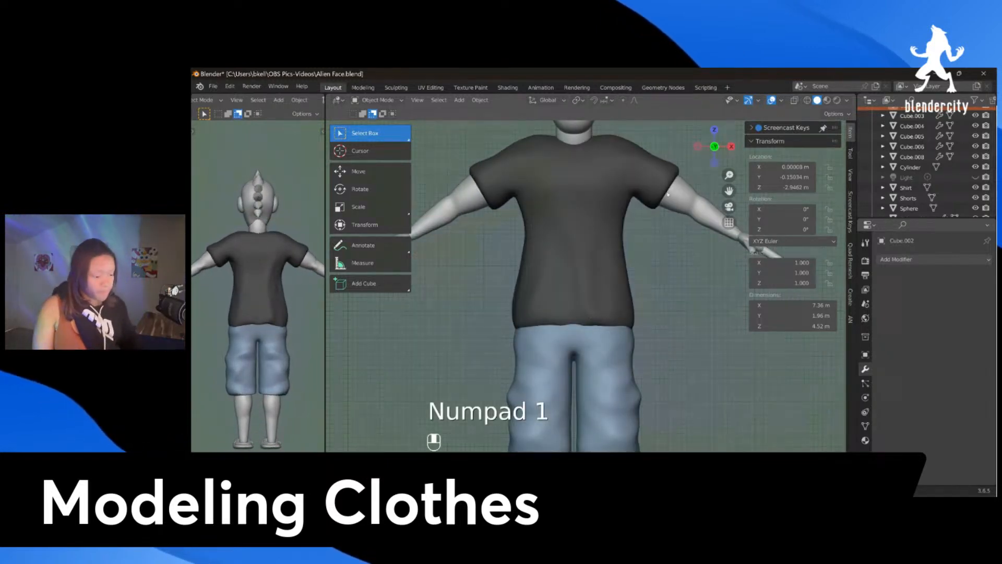
scroll(915, 150, up, 2)
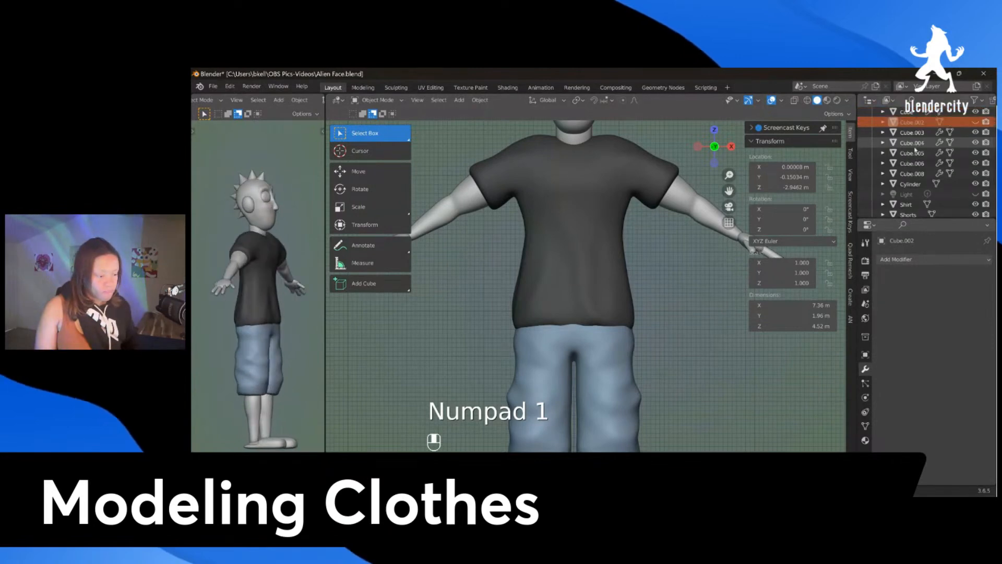
scroll(914, 149, up, 2)
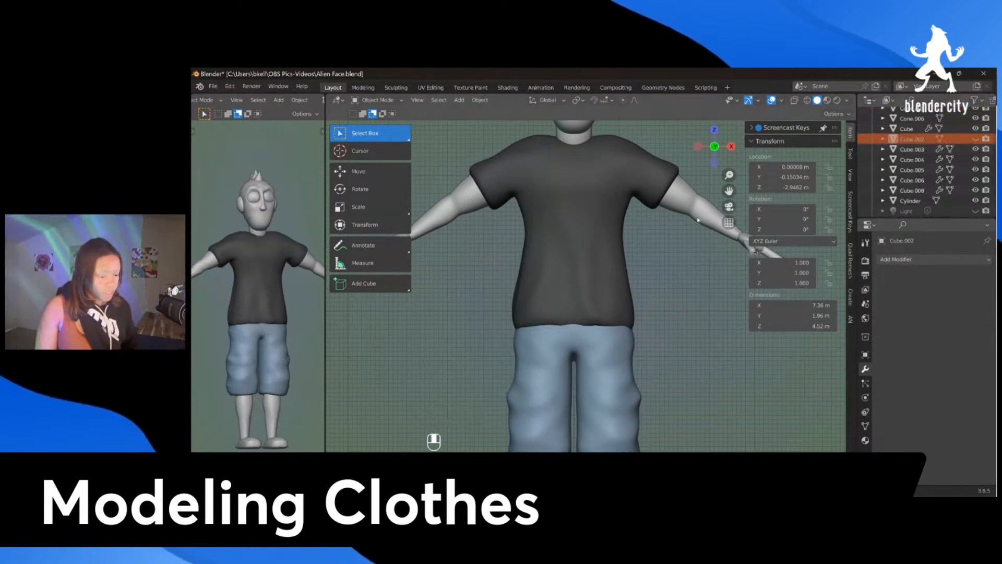
click(608, 226)
key(h)
Step: Add a cube and move it down about 2.63 m along Z onto the character's chest
scroll(609, 225, down, 4)
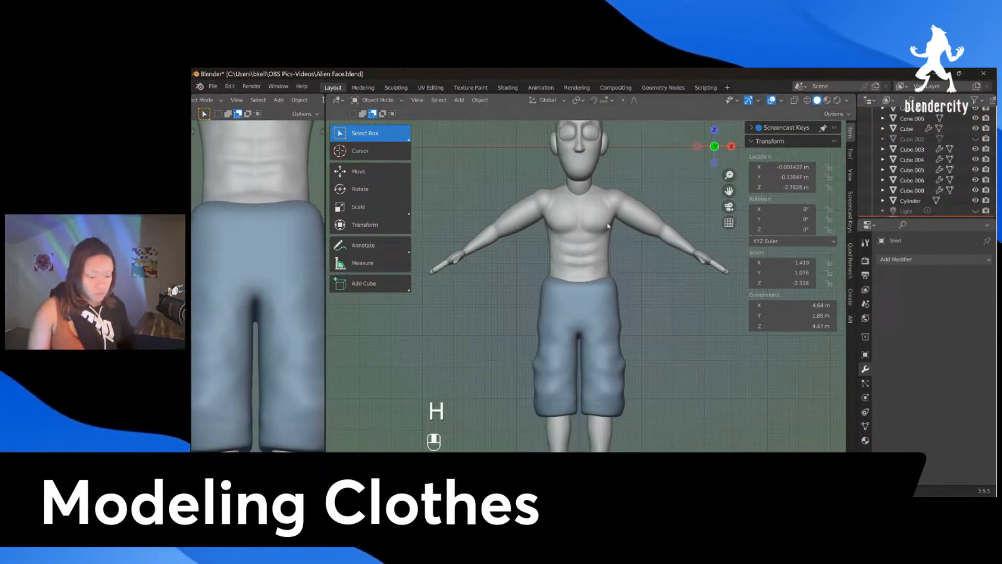
shift+middle_drag(610, 225, 609, 258)
scroll(610, 250, up, 1)
scroll(609, 258, down, 2)
scroll(610, 257, up, 1)
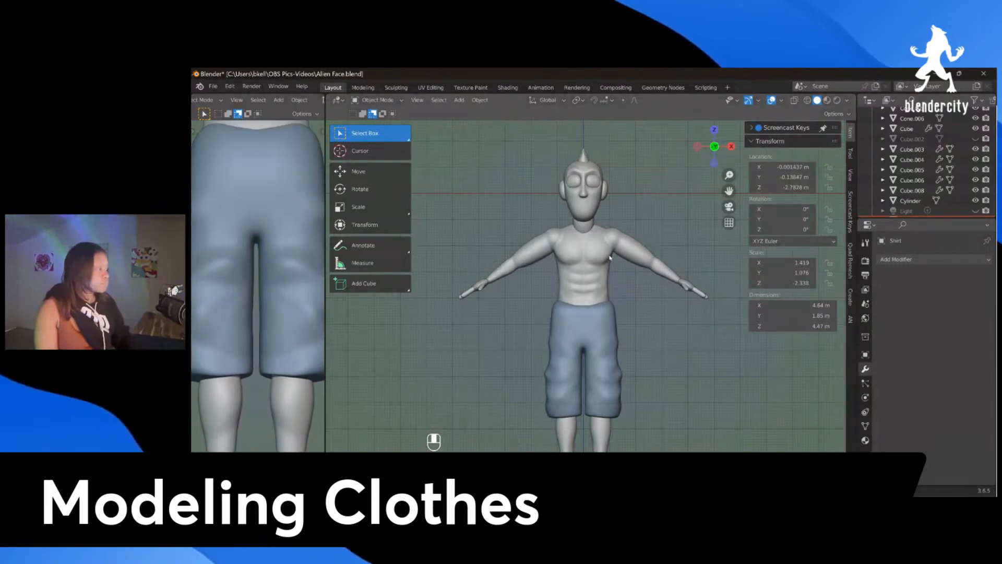
shift+middle_drag(254, 267, 254, 343)
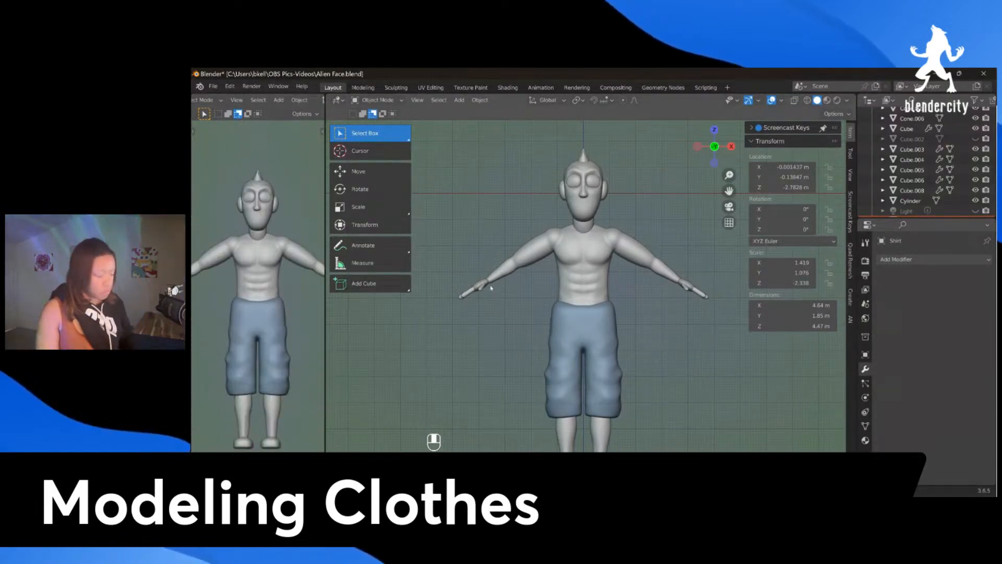
key(shift+a)
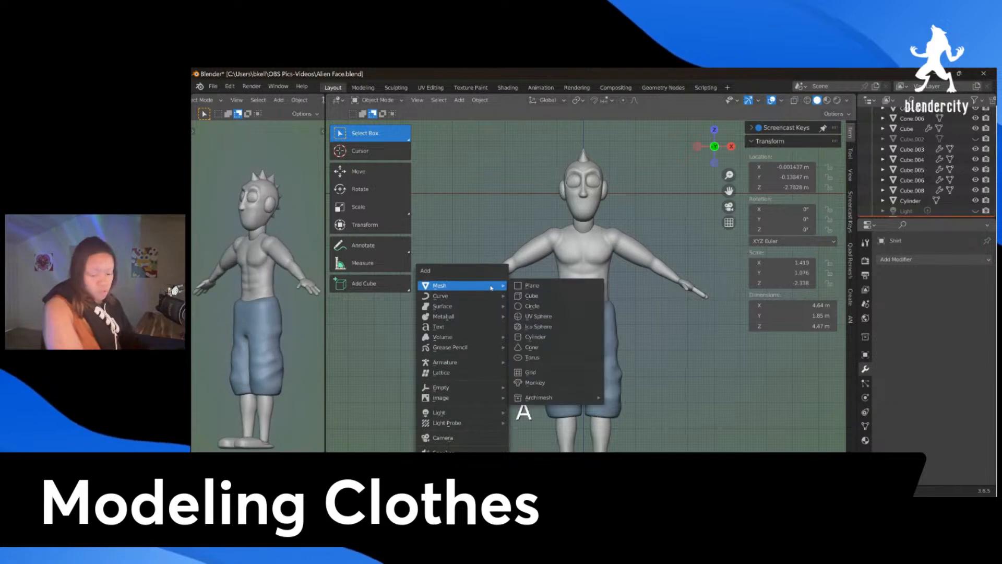
click(523, 297)
key(g)
key(z)
click(627, 379)
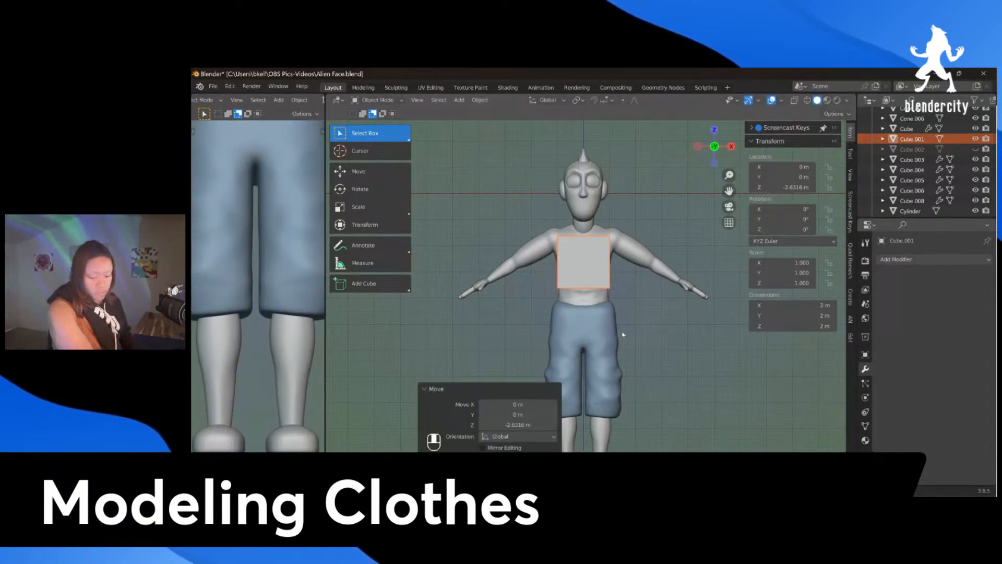
Step: Stretch the cube along Z to about 4.04 m tall and lower it about 0.63 m to cover the torso
click(594, 268)
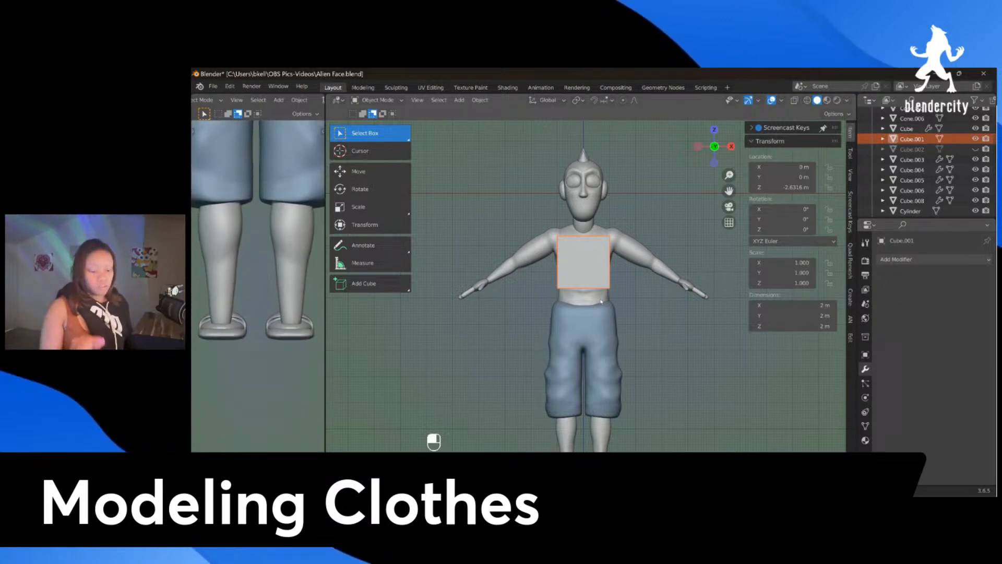
key(s)
key(z)
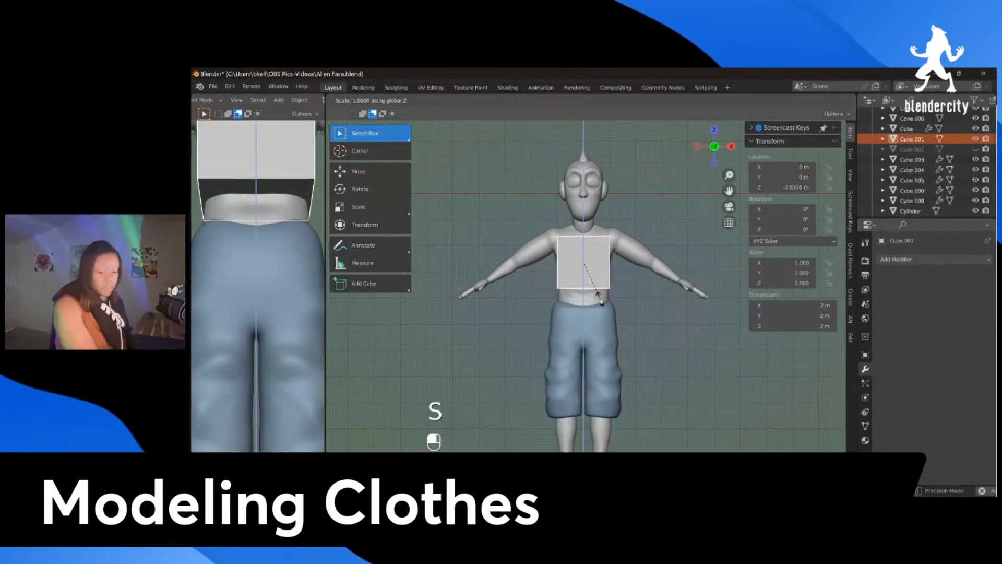
click(625, 336)
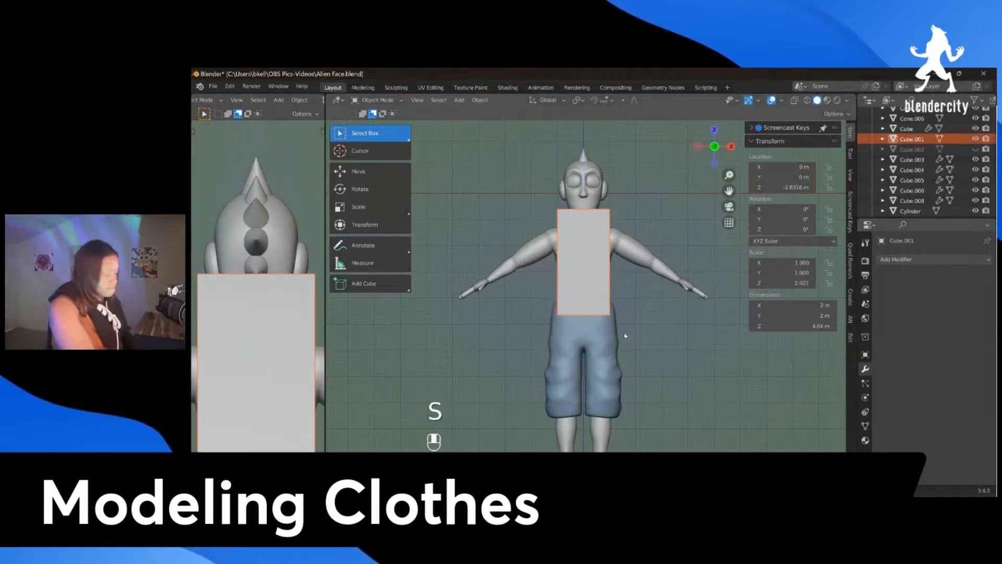
key(g)
key(z)
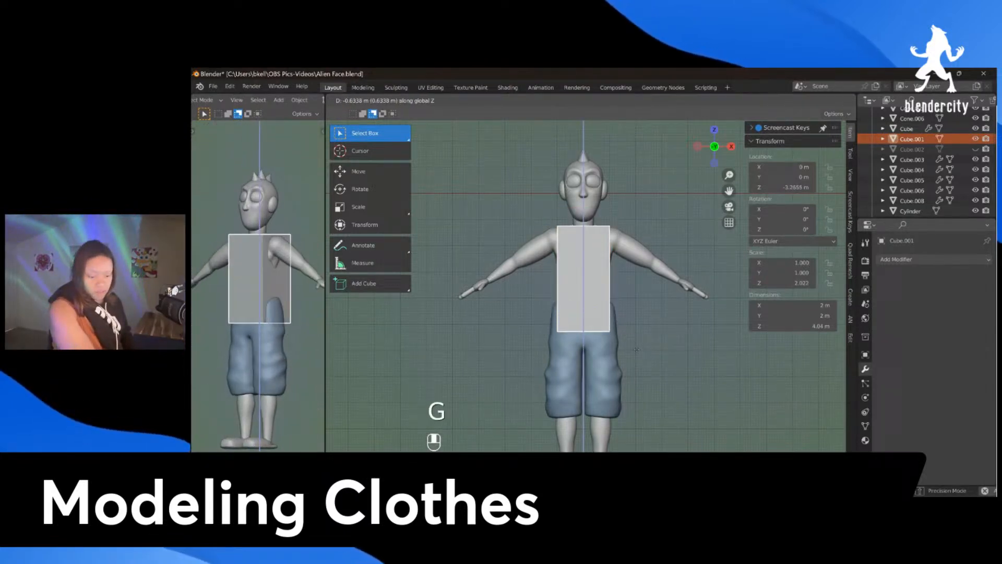
click(637, 350)
Step: Widen the cube along Y to about 2.26 m deep and shift it about 0.22 m toward the character's front
middle_drag(637, 352, 535, 343)
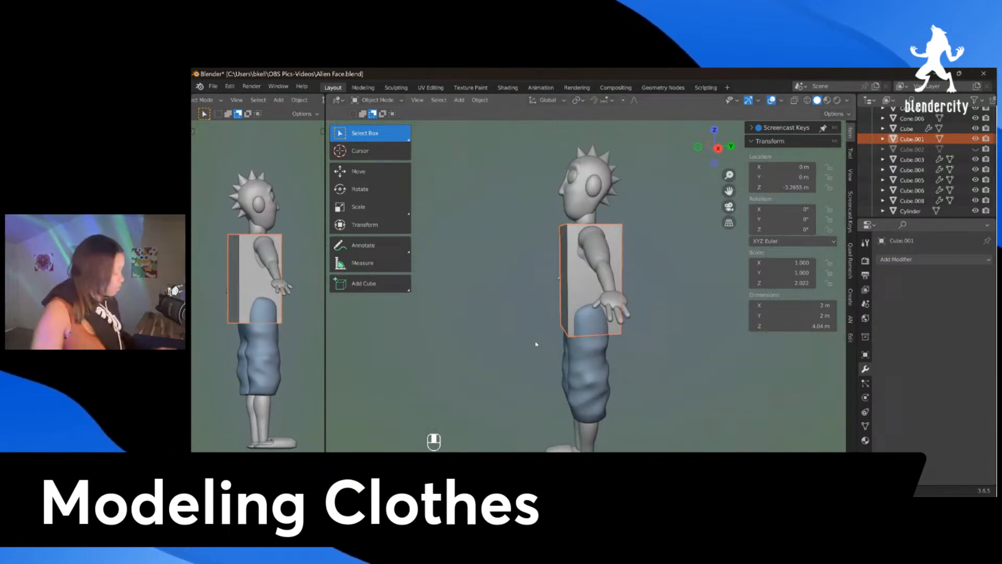
key(KP_3)
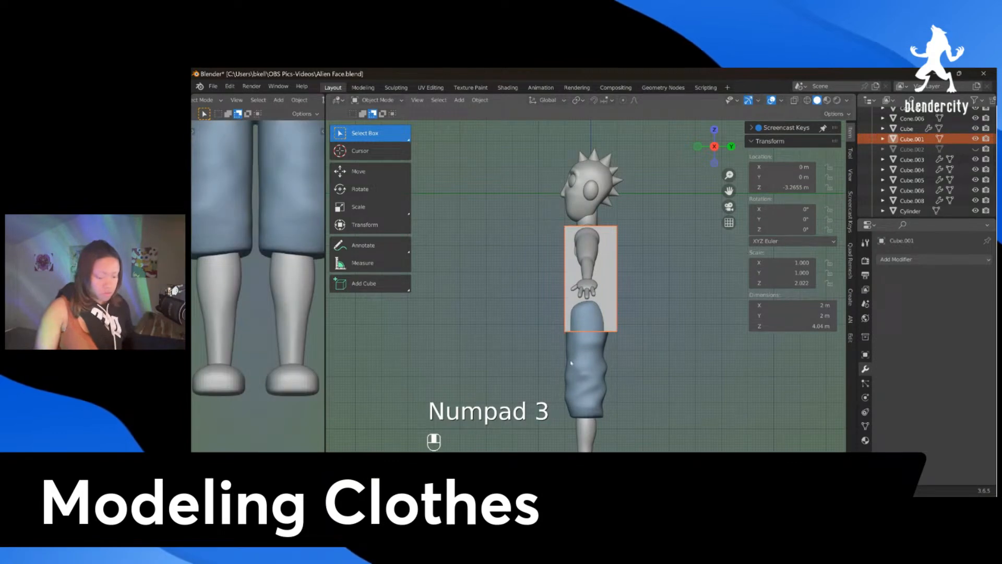
key(s)
key(y)
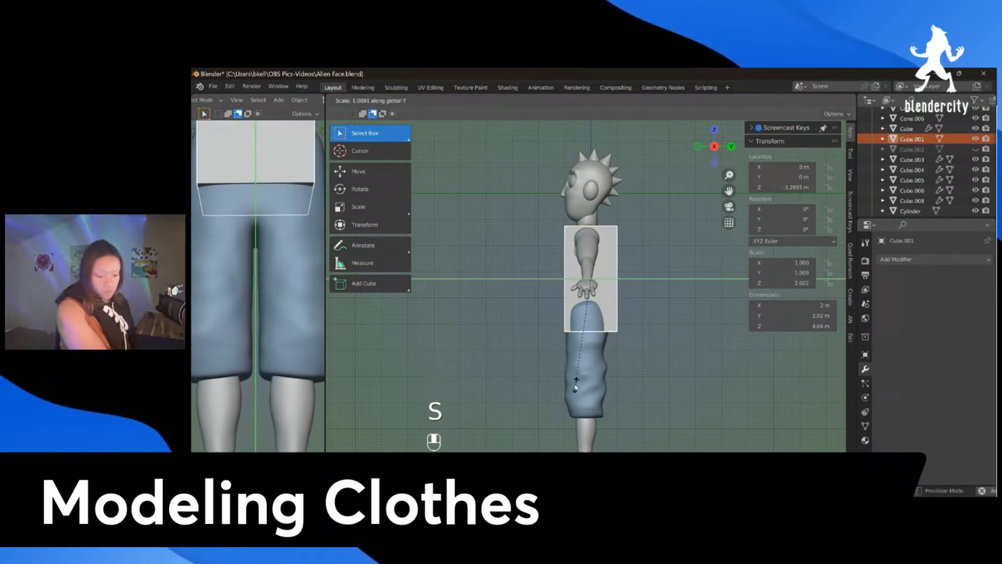
click(585, 396)
key(g)
key(y)
key(y)
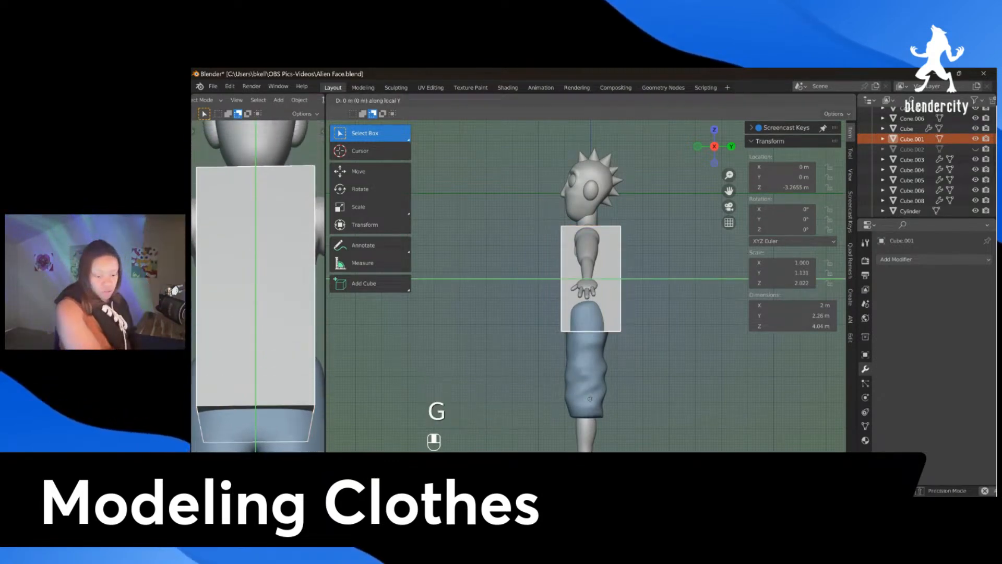
click(581, 398)
middle_drag(582, 399, 652, 286)
key(KP_1)
key(Tab)
click(560, 256)
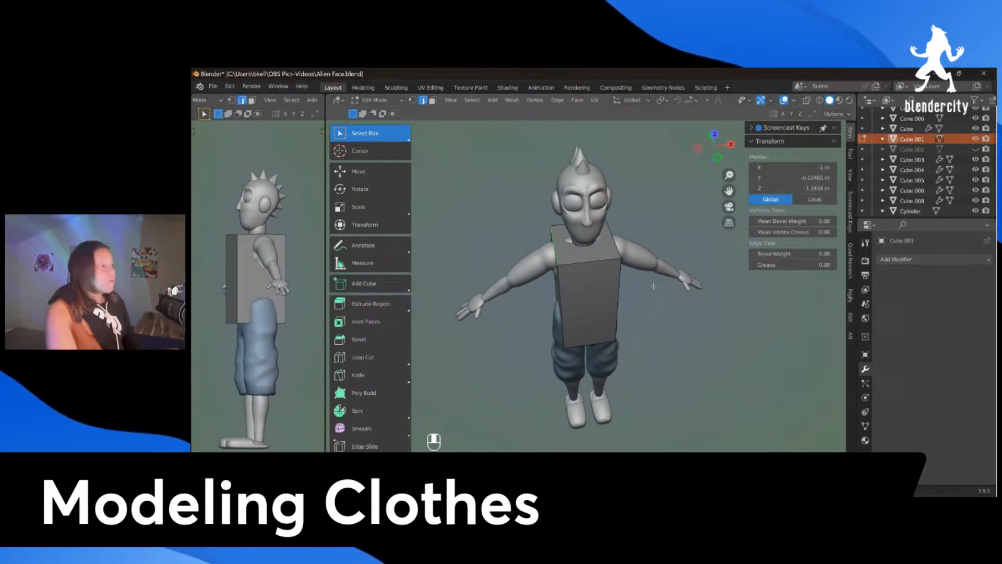
middle_drag(290, 272, 262, 274)
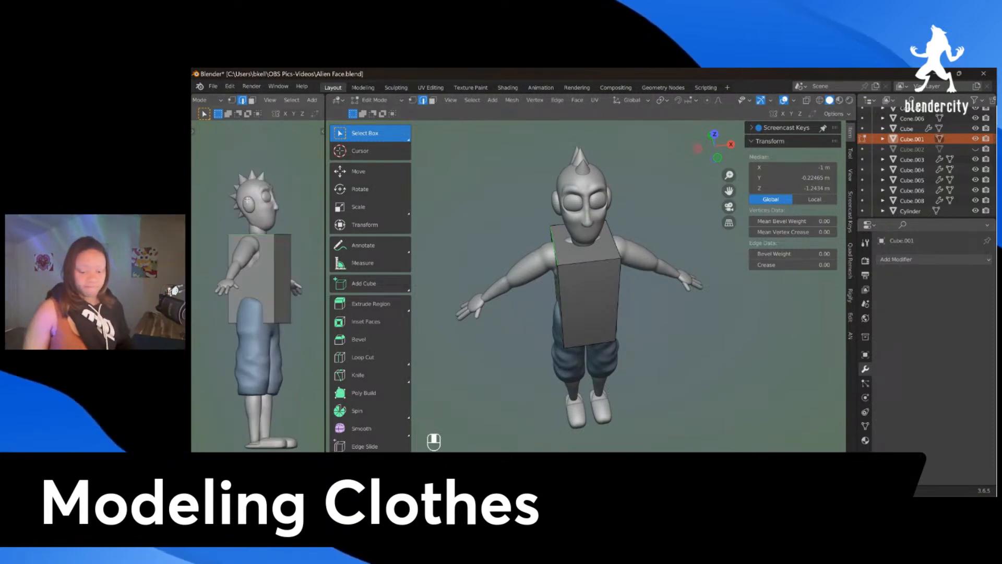
key(KP_1)
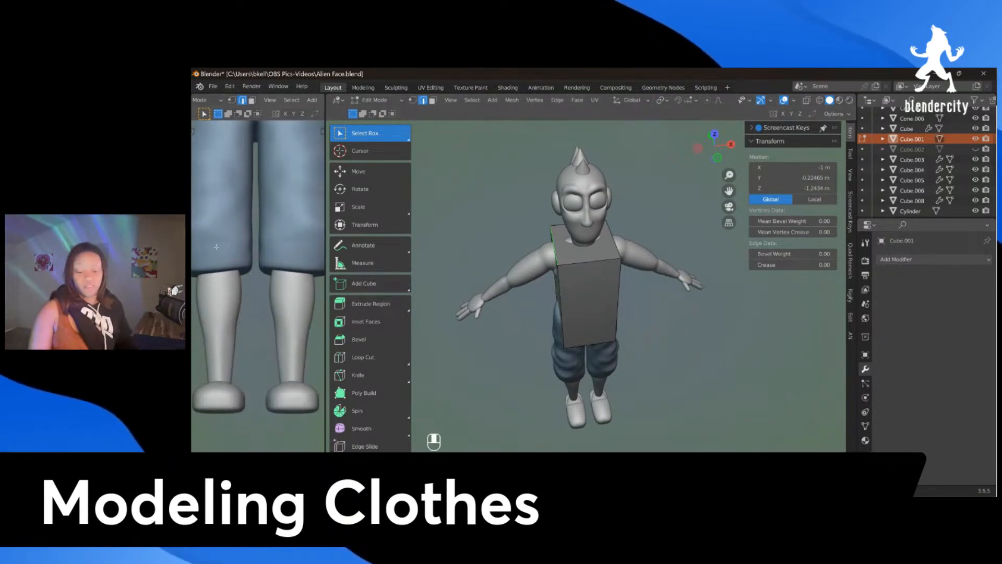
shift+middle_drag(256, 249, 260, 285)
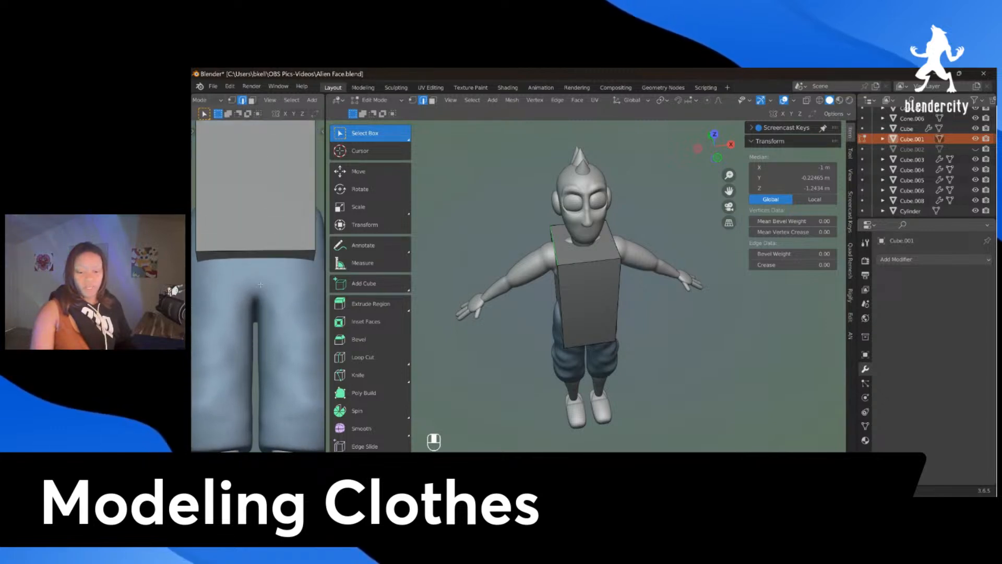
shift+scroll(260, 284, up, 8)
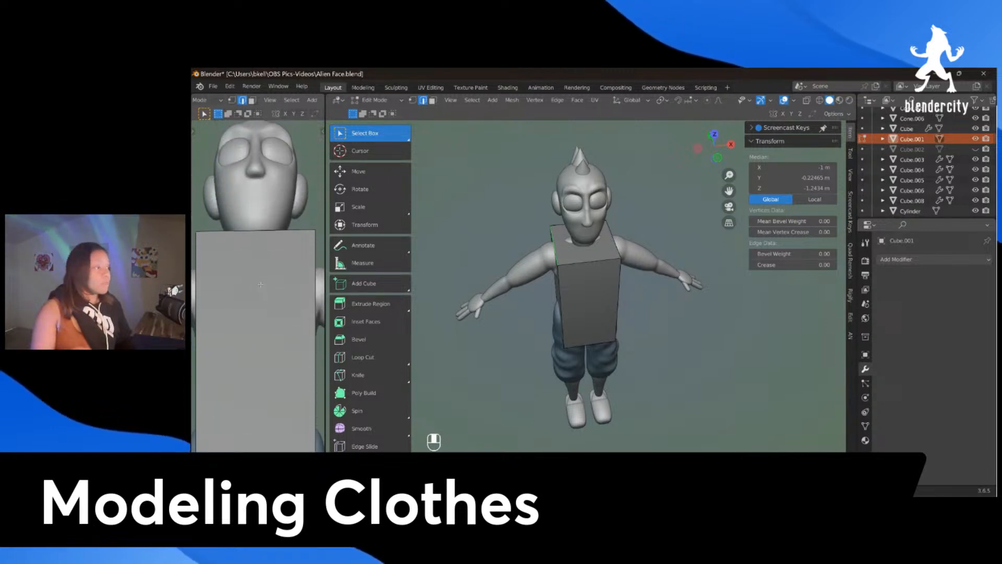
shift+scroll(260, 285, down, 10)
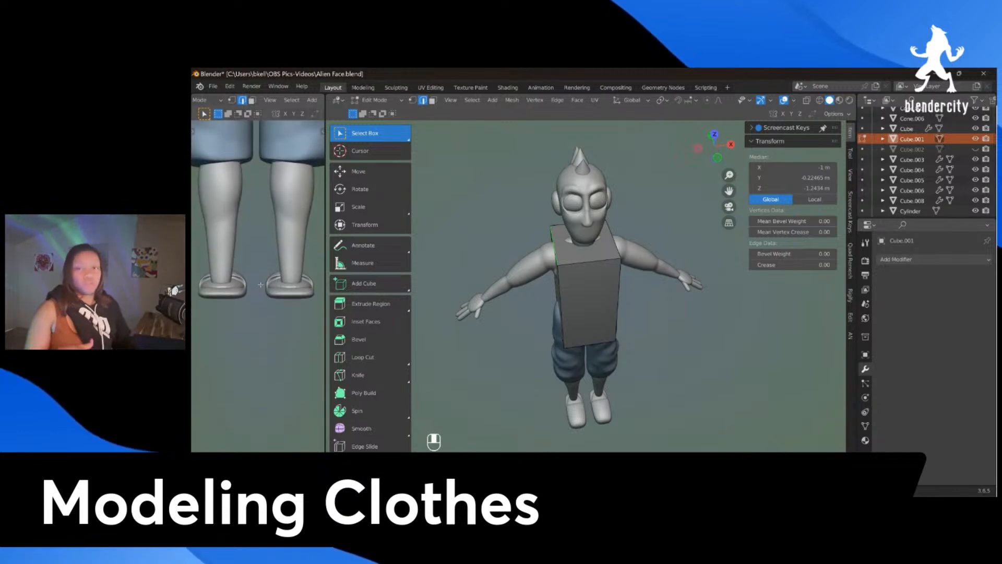
shift+scroll(256, 214, up, 3)
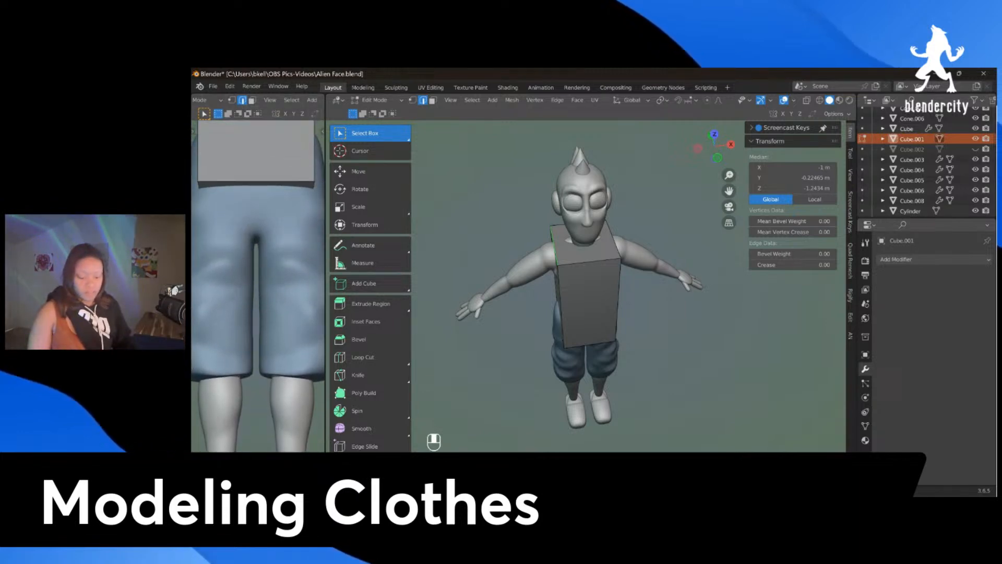
shift+scroll(257, 214, up, 8)
middle_drag(600, 421, 588, 296)
middle_drag(573, 266, 571, 265)
scroll(572, 265, up, 2)
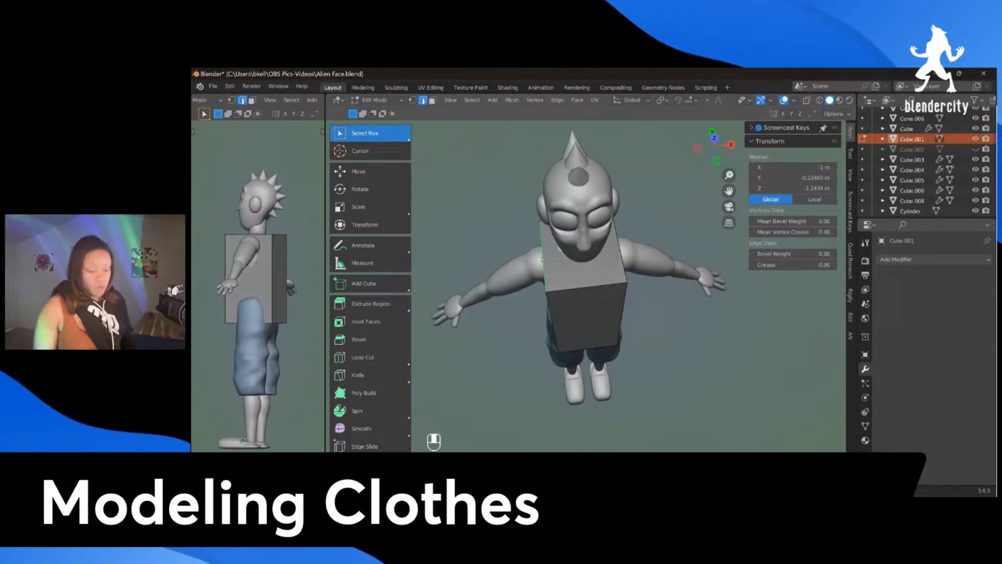
key(shift)
shift+click(621, 254)
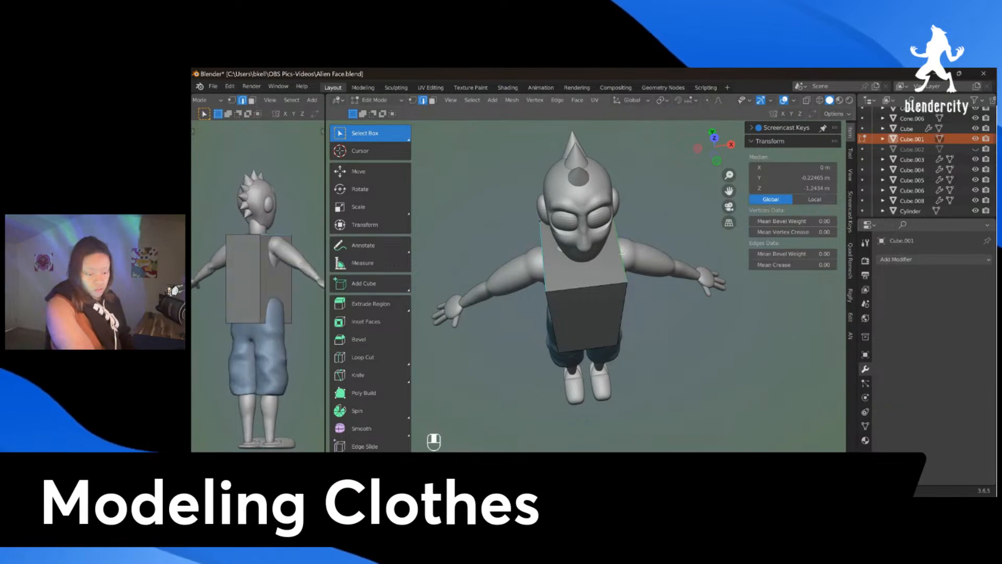
key(s)
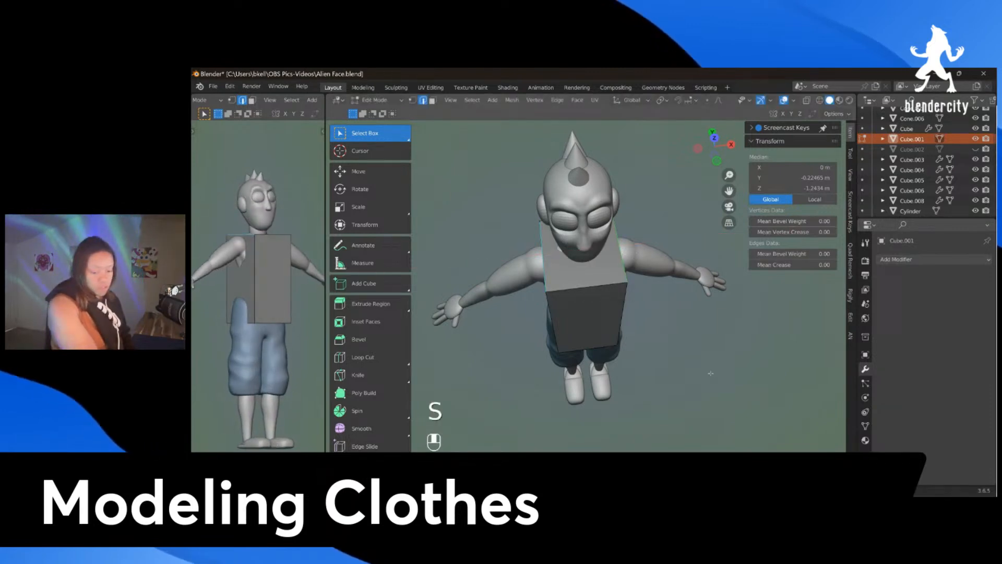
key(KP_1)
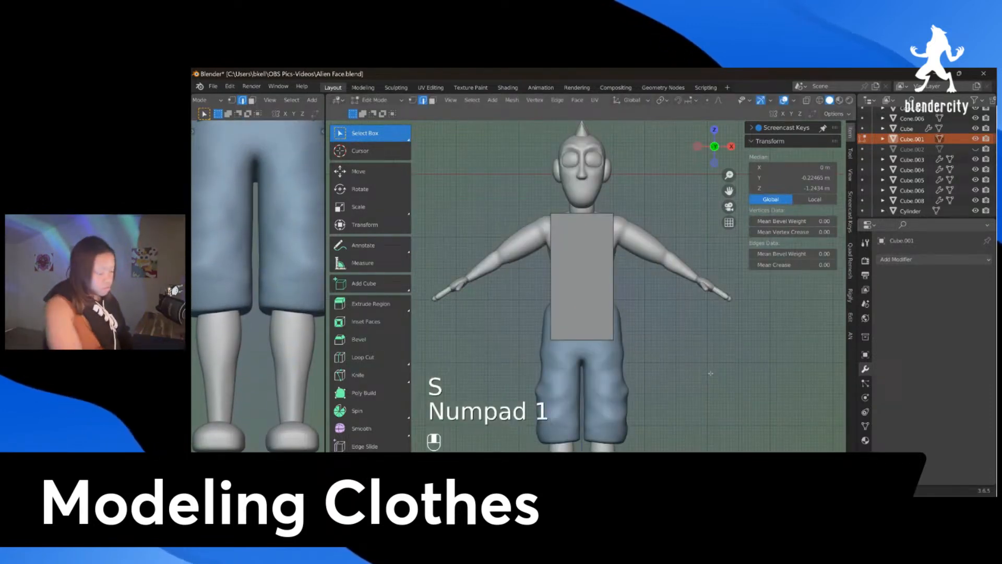
key(Tab)
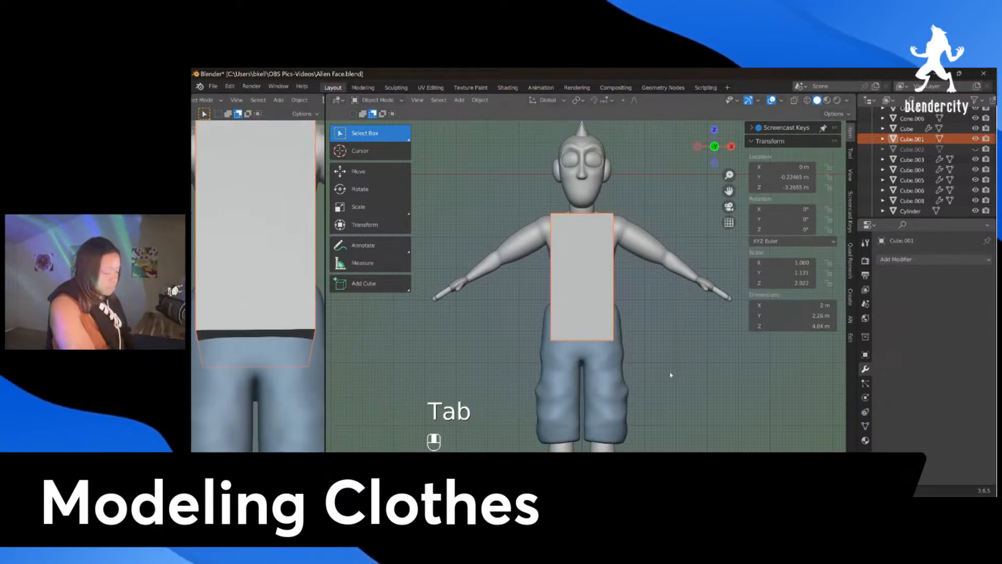
Step: Widen the whole cube along X to about 2.86 m so it spans the torso from shoulder to shoulder
key(s)
key(z)
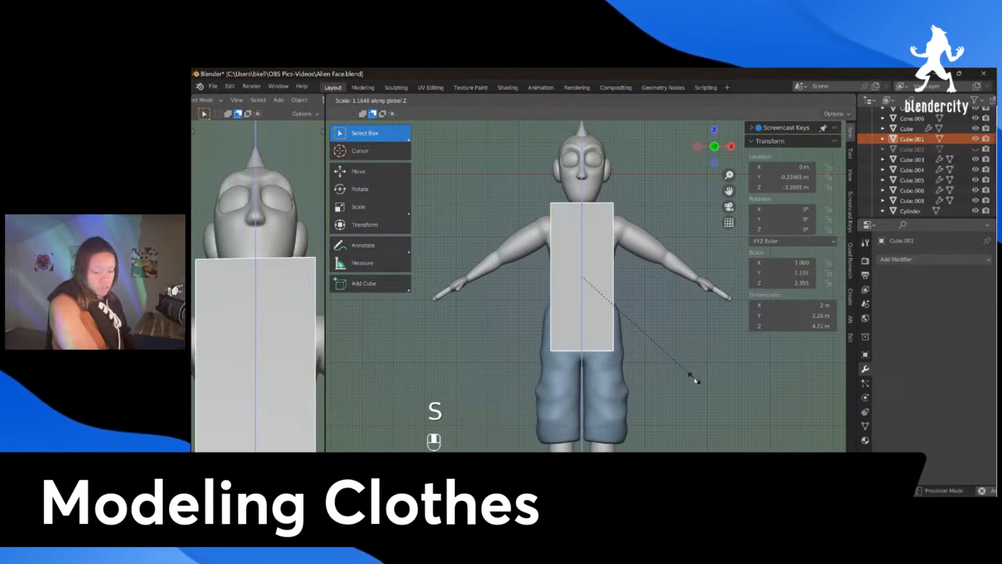
middle_drag(689, 375, 710, 401)
click(727, 392)
key(KP_1)
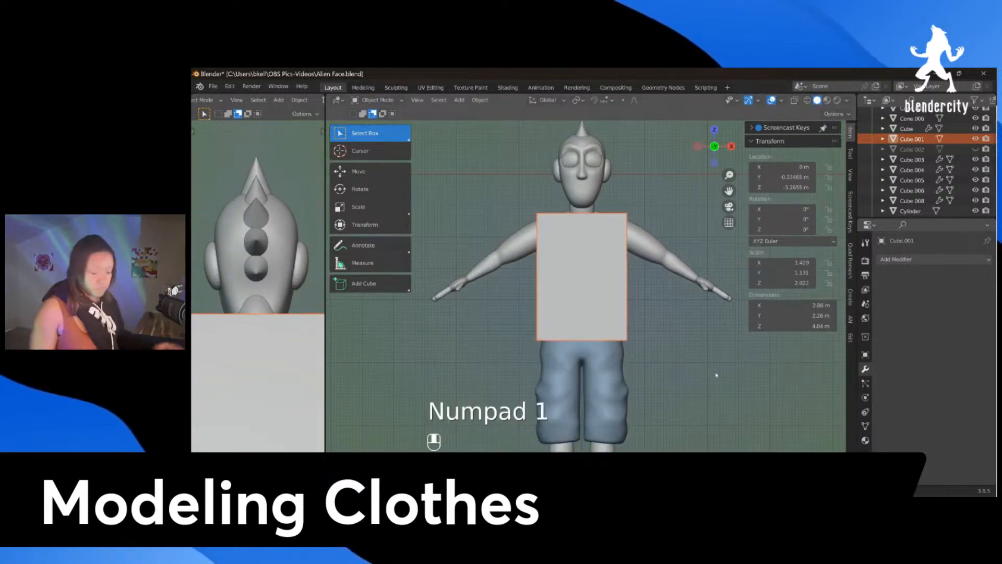
Step: Add a horizontal loop cut around the cube and raise it about 0.58 m along Z to armpit level
key(Tab)
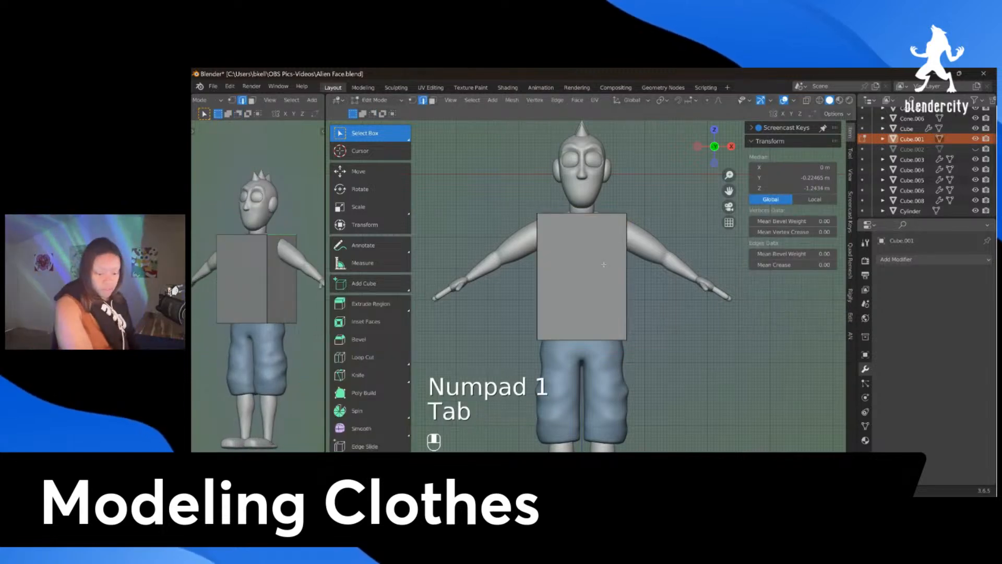
key(ctrl+r)
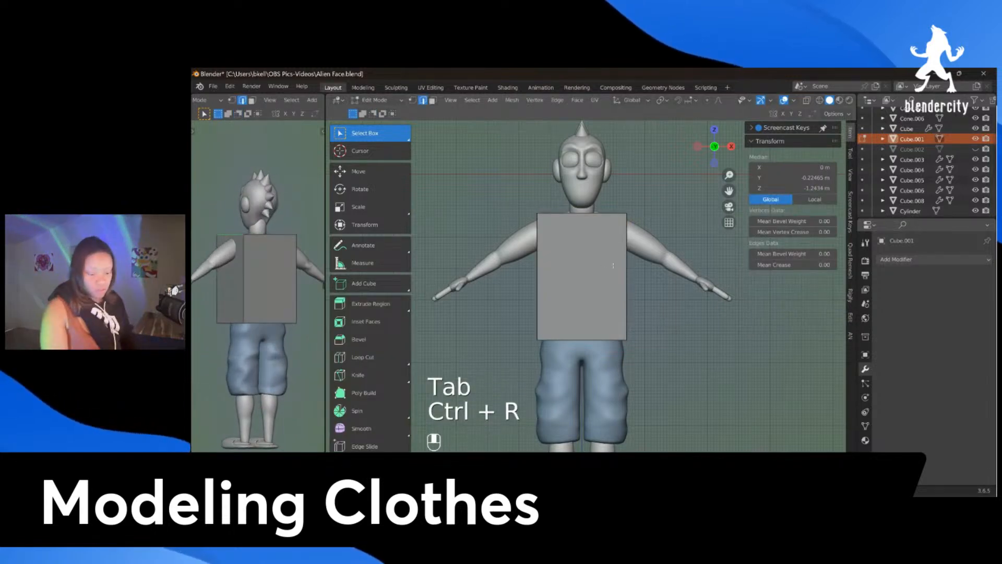
middle_drag(624, 267, 593, 290)
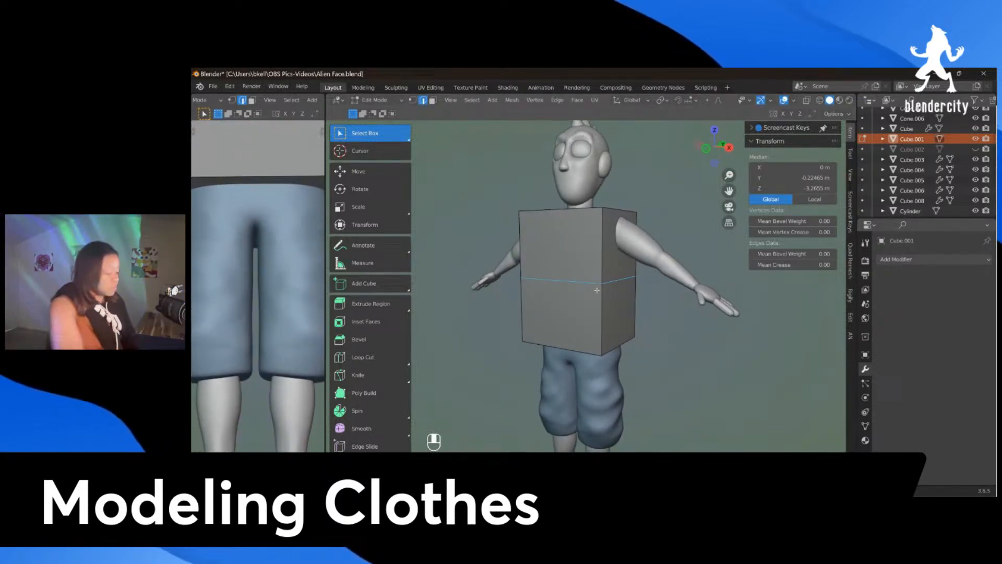
key(g)
key(z)
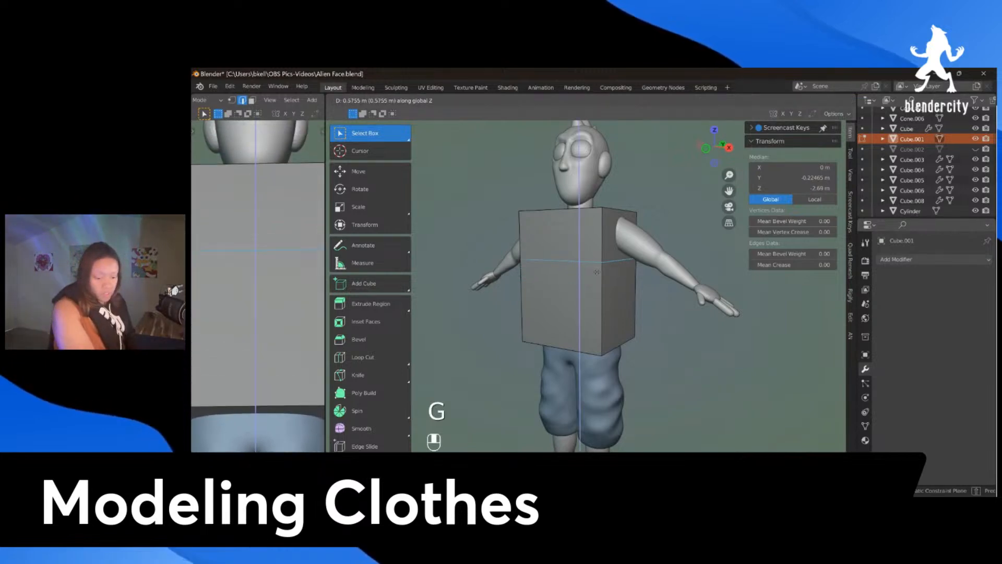
click(606, 264)
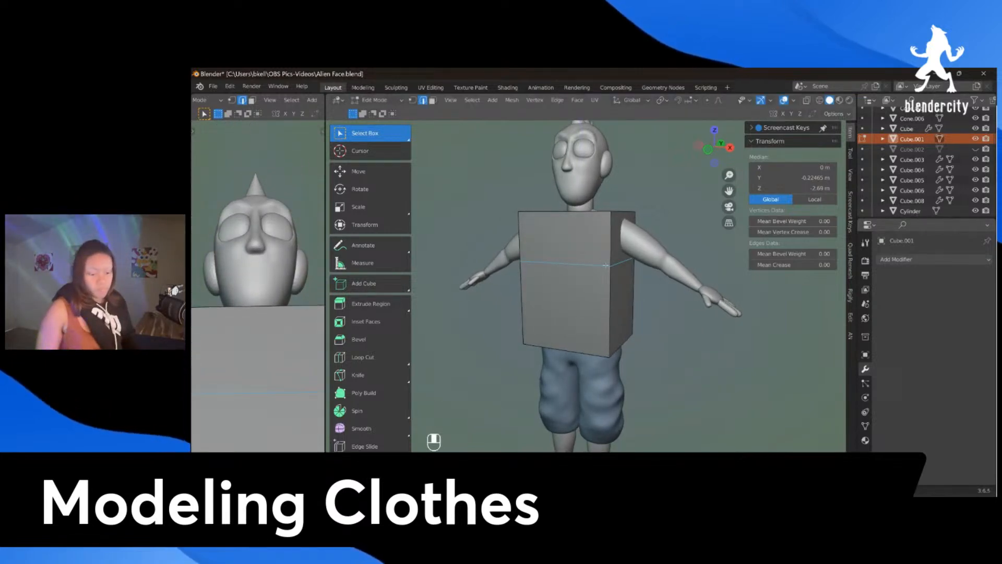
middle_drag(605, 265, 629, 260)
key(KP_1)
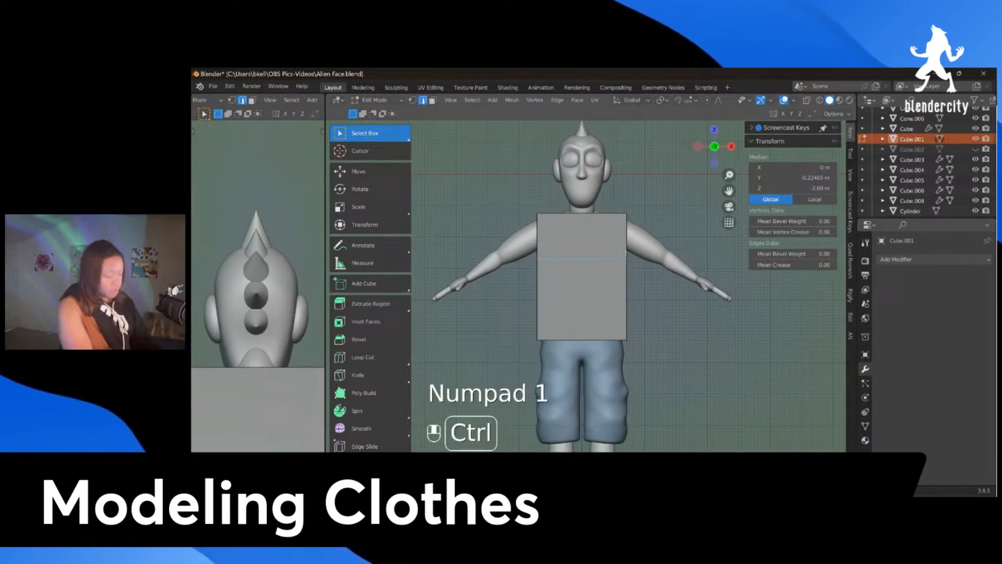
Step: Add a vertical loop cut down the exact centre of the cube's front and back
key(ctrl+r)
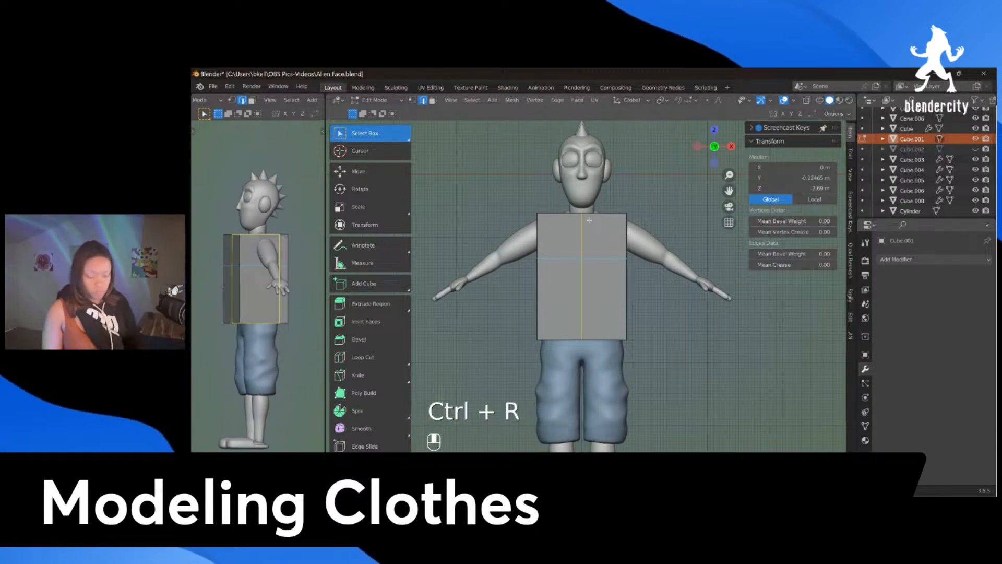
click(589, 220)
right_click(589, 220)
middle_drag(589, 220, 615, 249)
key(KP_1)
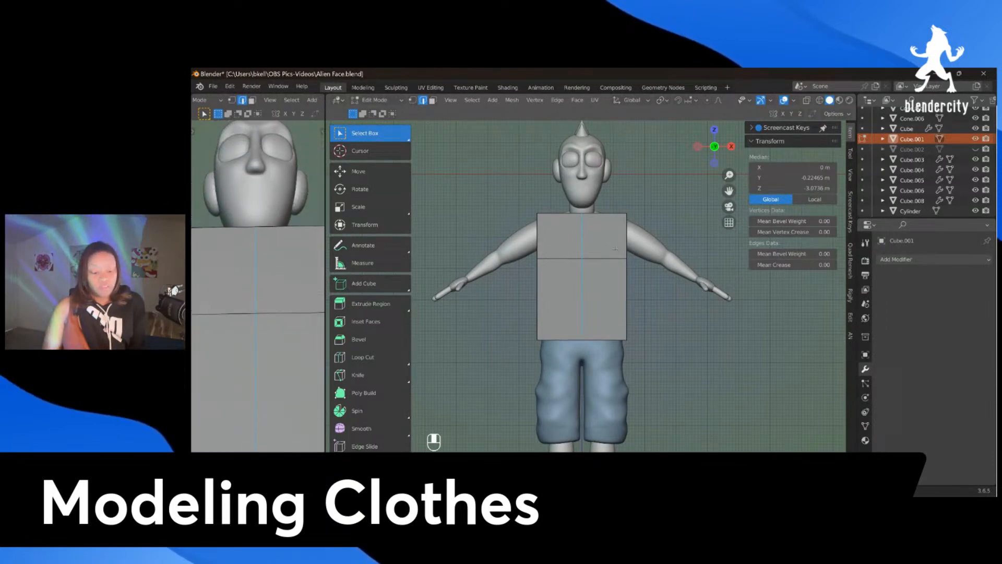
Step: With X-ray on, delete all faces of the box's negative X half, on the character's right side, and turn X-ray off again
middle_drag(614, 249, 625, 282)
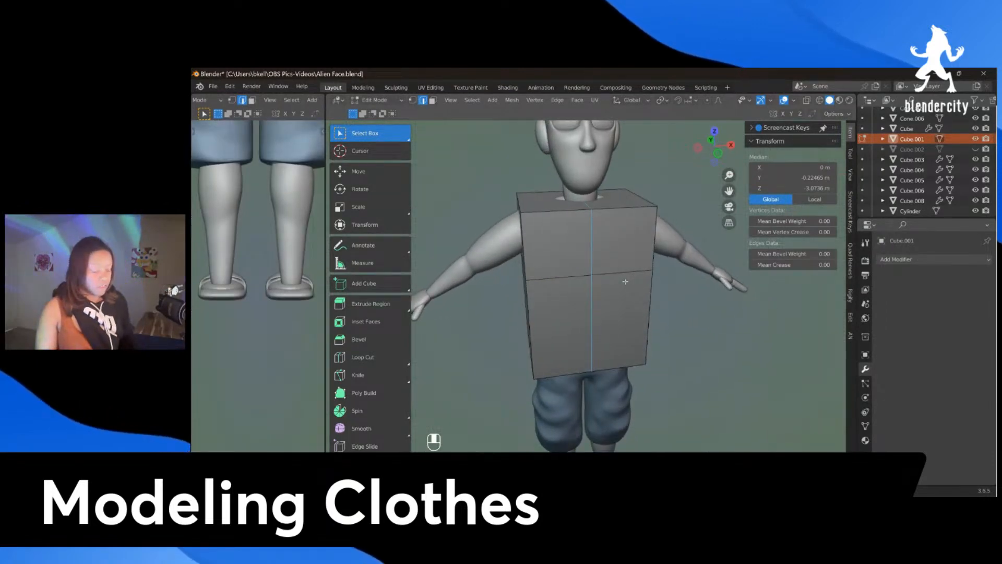
key(alt+z)
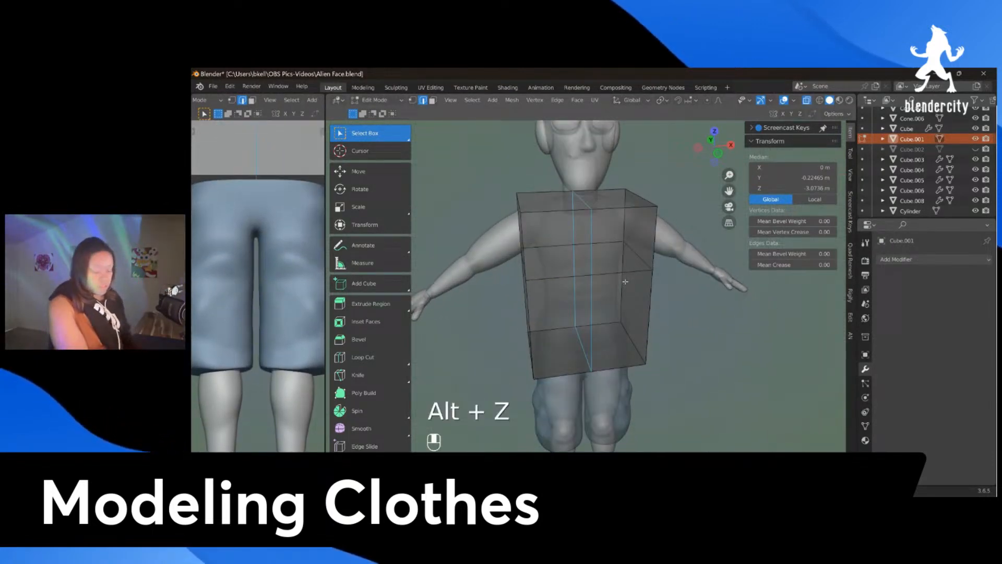
key(KP_1)
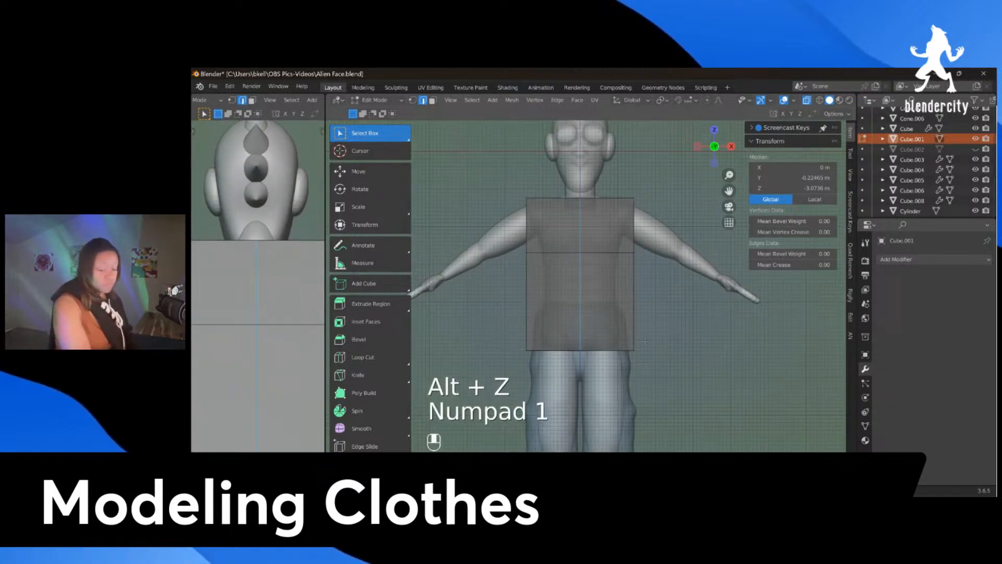
click(472, 148)
middle_drag(472, 148, 490, 189)
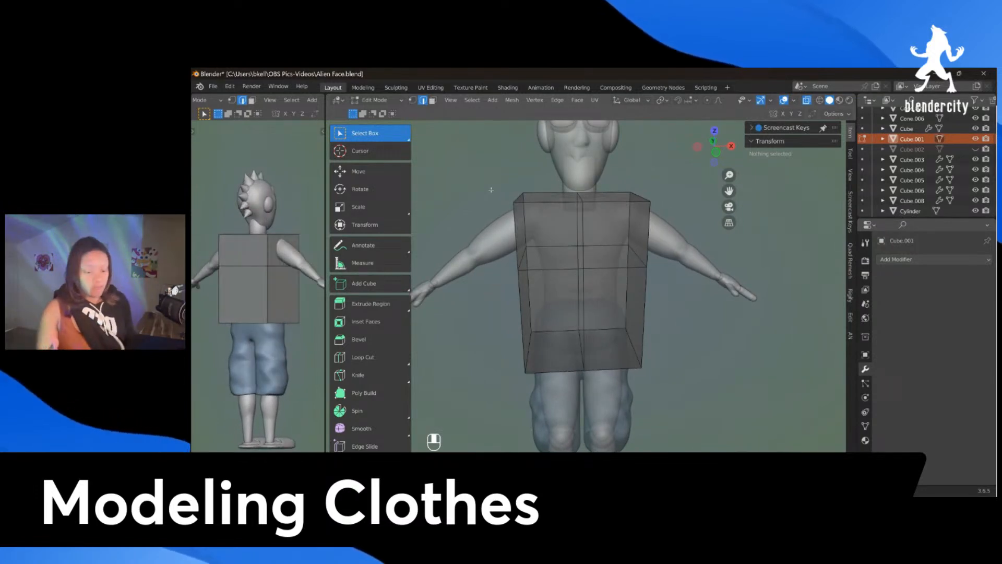
key(KP_1)
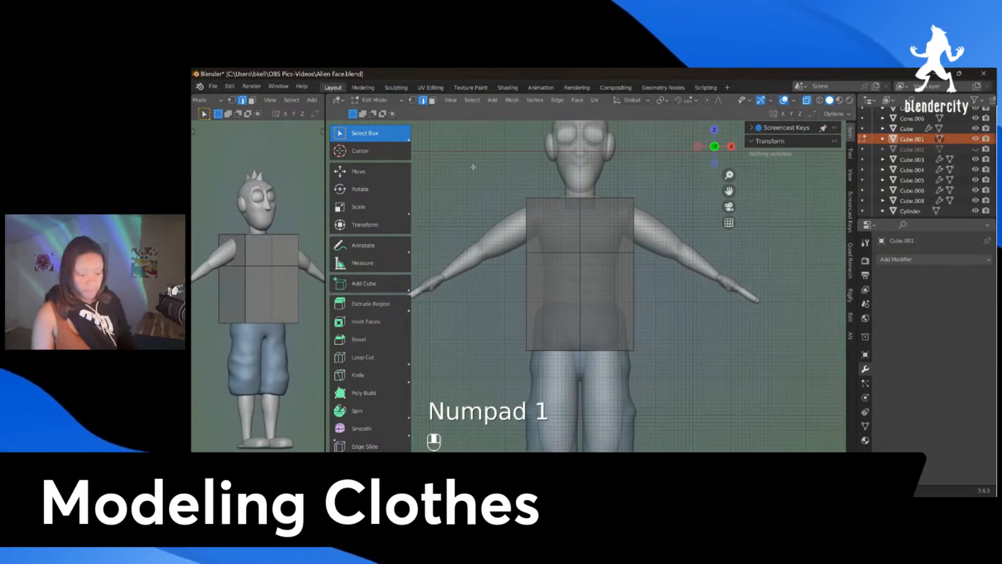
drag(565, 238, 594, 390)
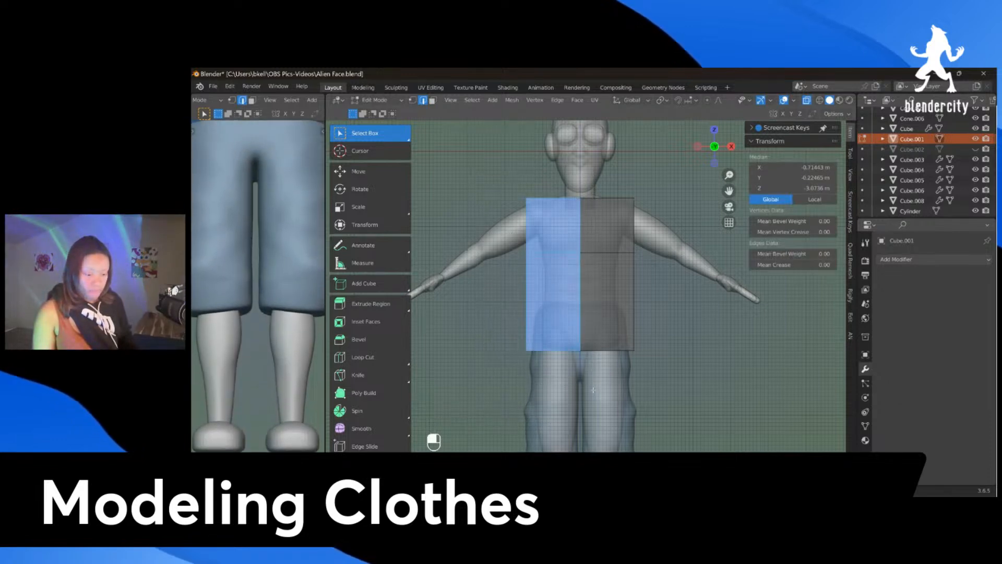
shift+middle_drag(258, 229, 259, 251)
middle_drag(591, 324, 629, 362)
key(x)
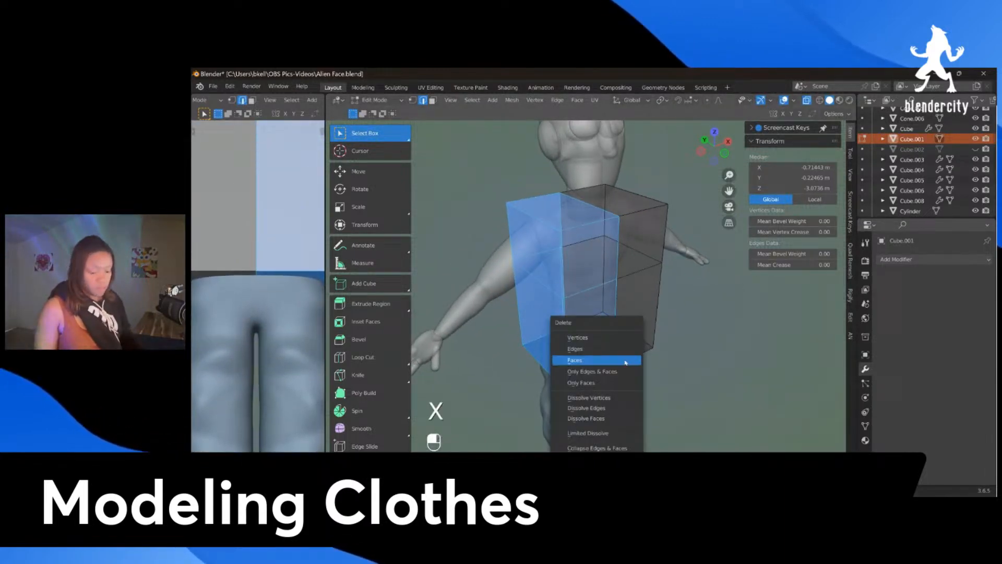
click(615, 360)
middle_drag(616, 360, 573, 313)
key(alt+z)
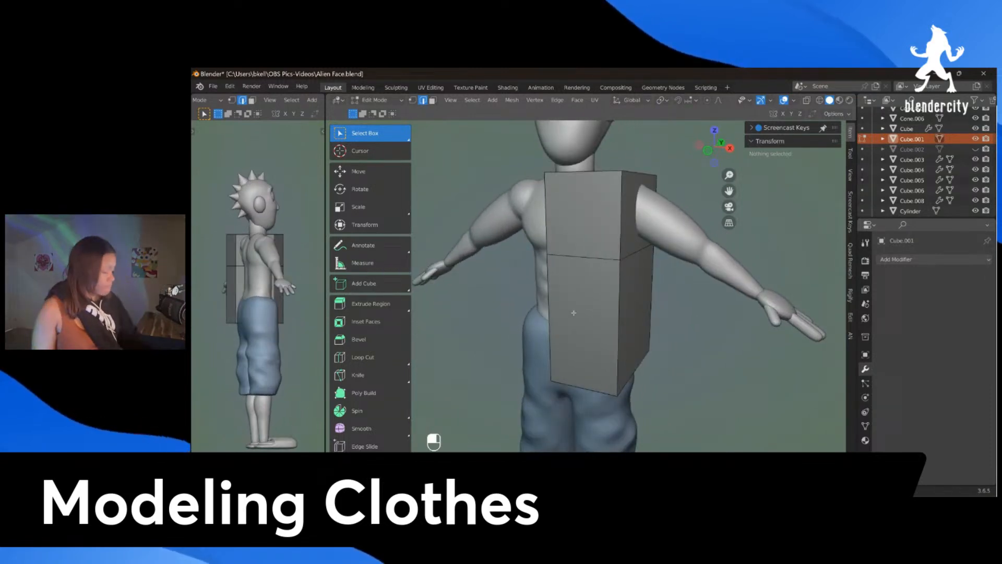
Step: Extrude the upper outer side face of the remaining half about 1.18 m outward over the arm to start a sleeve
scroll(211, 212, up, 5)
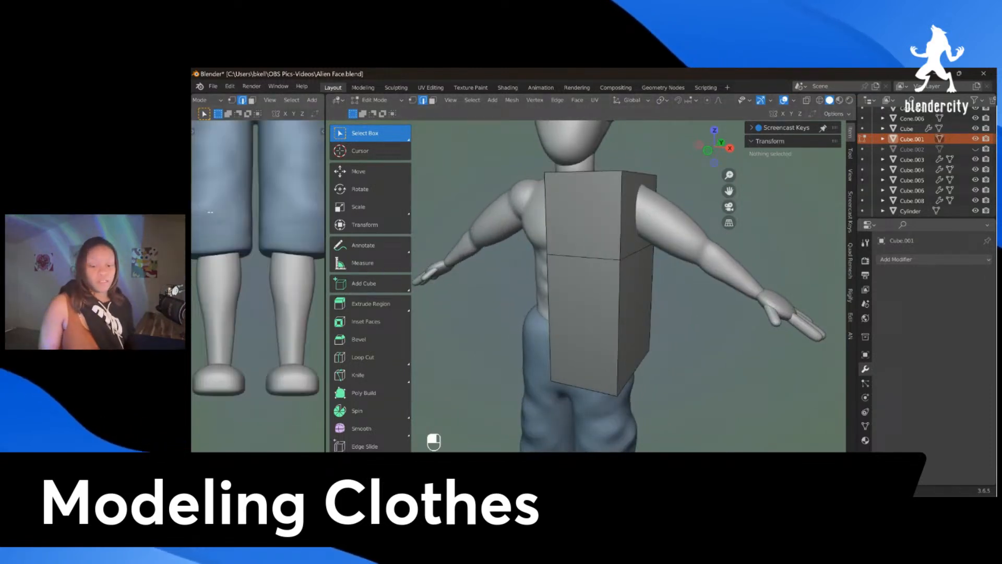
click(432, 101)
click(638, 217)
middle_drag(638, 216, 649, 249)
key(KP_1)
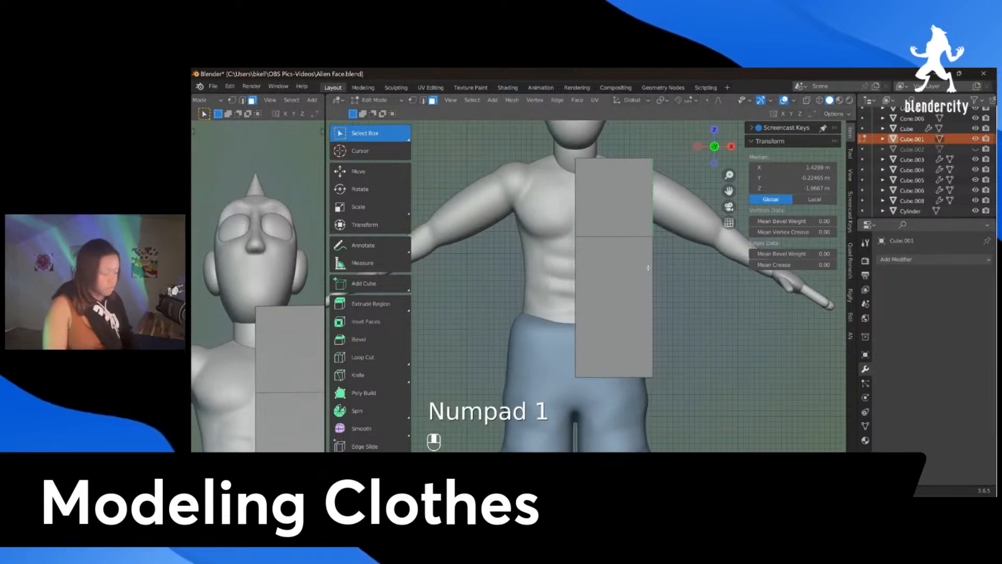
key(e)
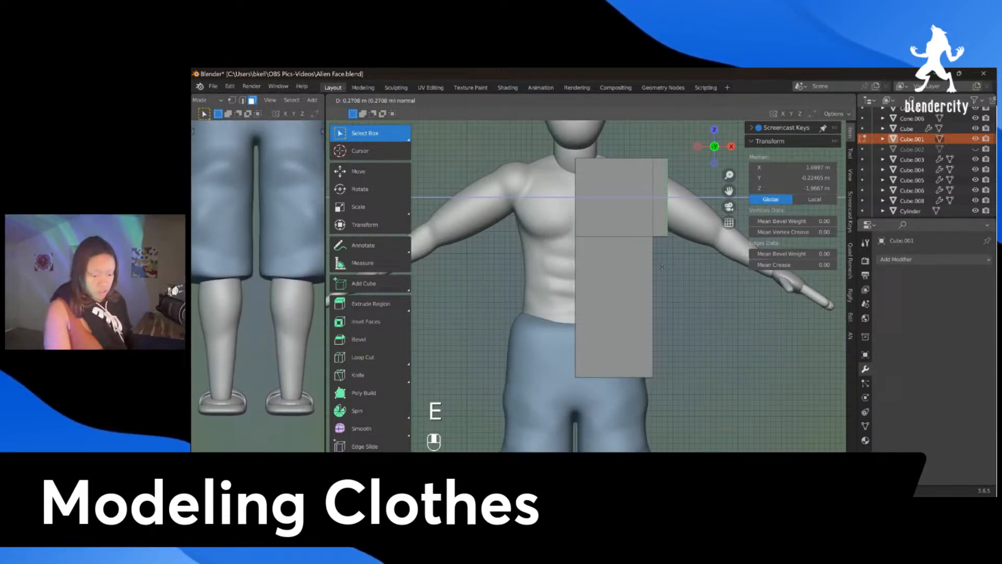
click(710, 270)
Step: Move the sleeve's end face about 1.1 m outward and 1.33 m down along the arm towards the wrist
scroll(710, 270, down, 3)
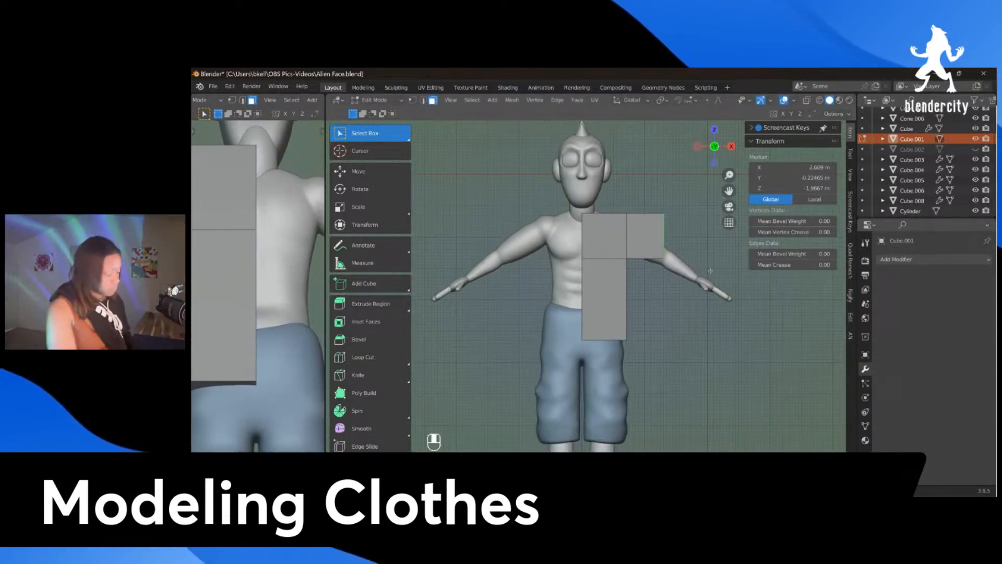
key(g)
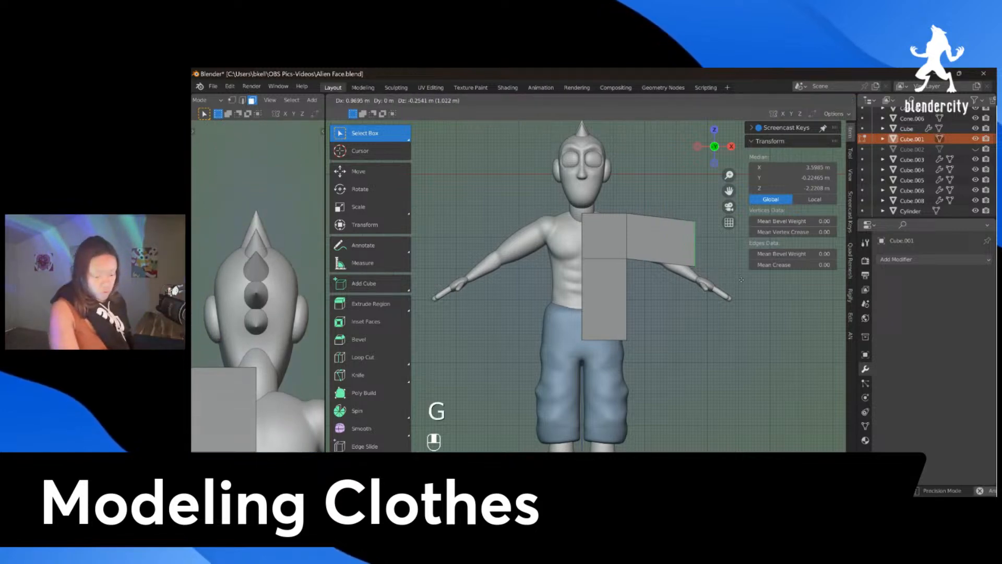
click(745, 312)
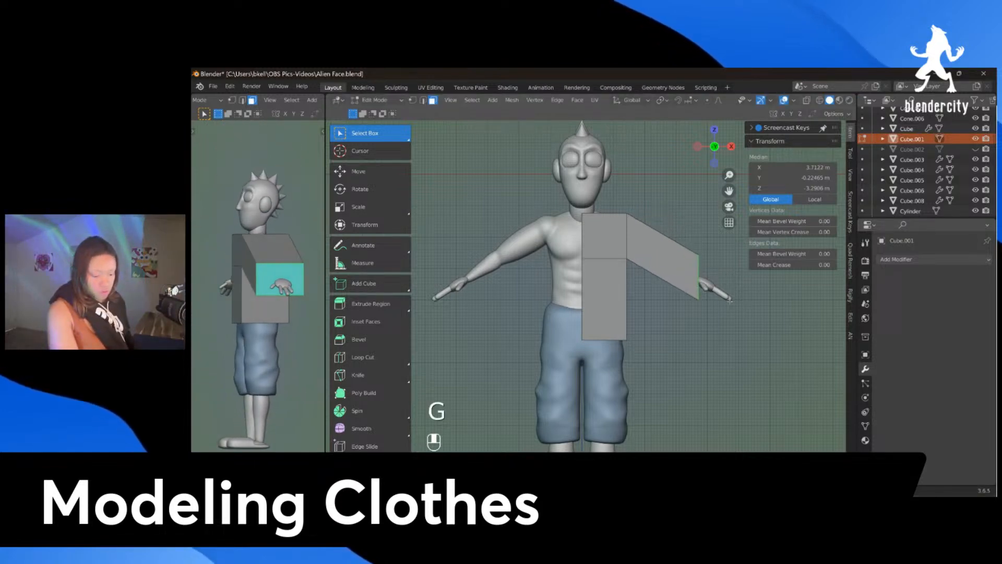
Step: With X-ray on, rotate the sleeve's end face to match the arm's slope and scale it down slightly
key(alt+z)
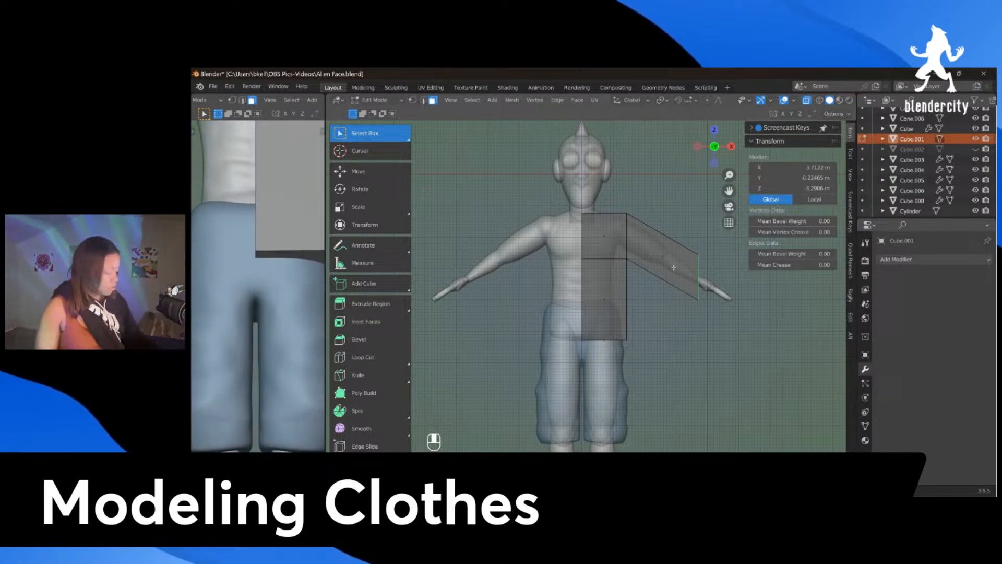
key(r)
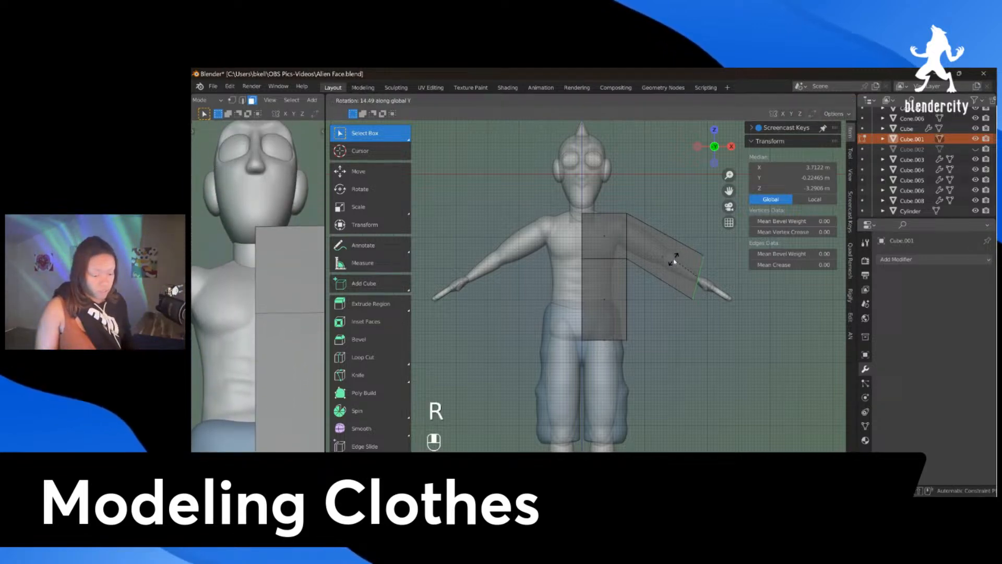
click(678, 252)
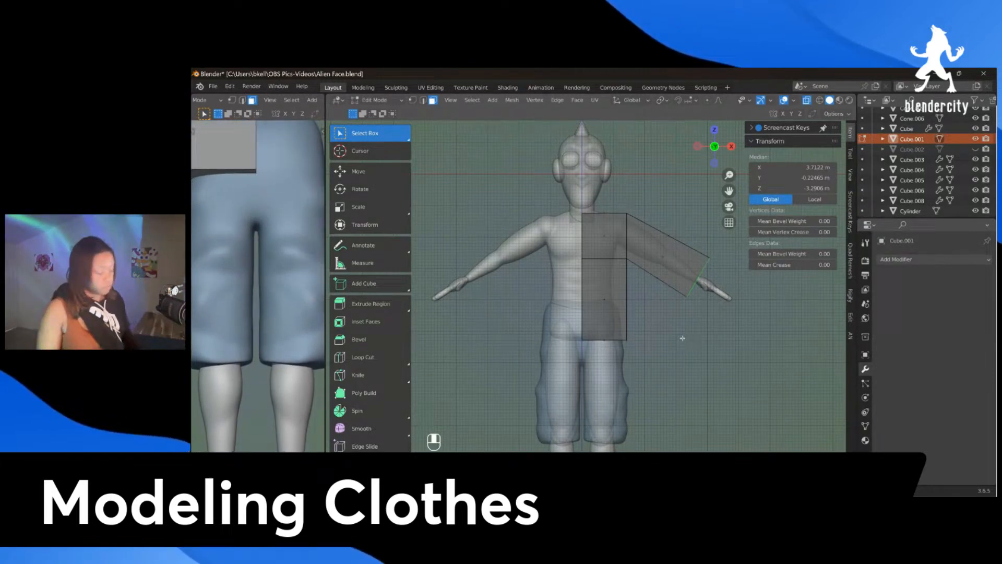
key(s)
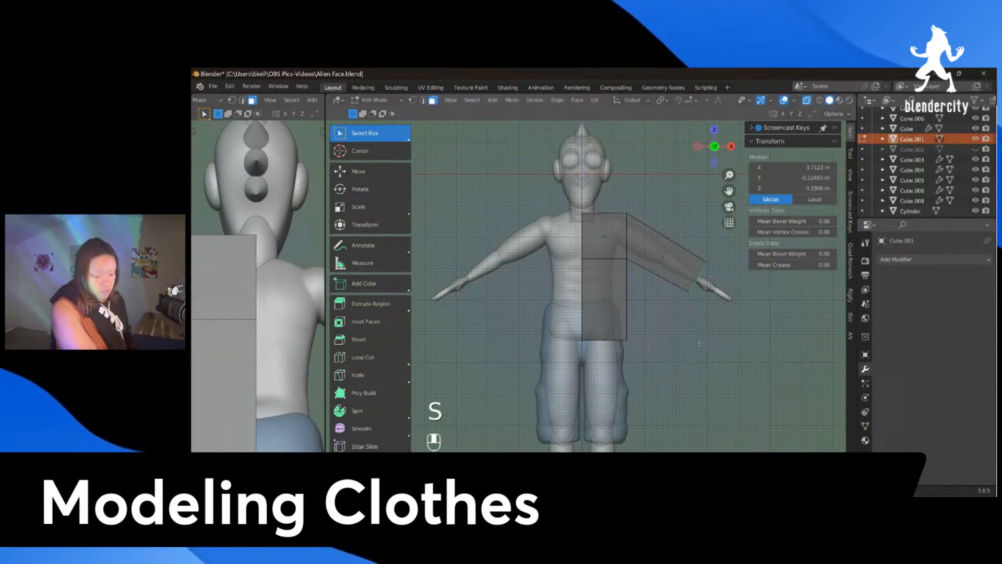
Step: Examine how the half shirt and its sleeve fit around the torso and arm from the front and at an angle
scroll(699, 343, down, 2)
scroll(696, 333, up, 2)
mouse_move(701, 333)
middle_down()
mouse_move(683, 339)
mouse_move(690, 346)
middle_up()
key(KP_1)
key(KP_2)
key(KP_1)
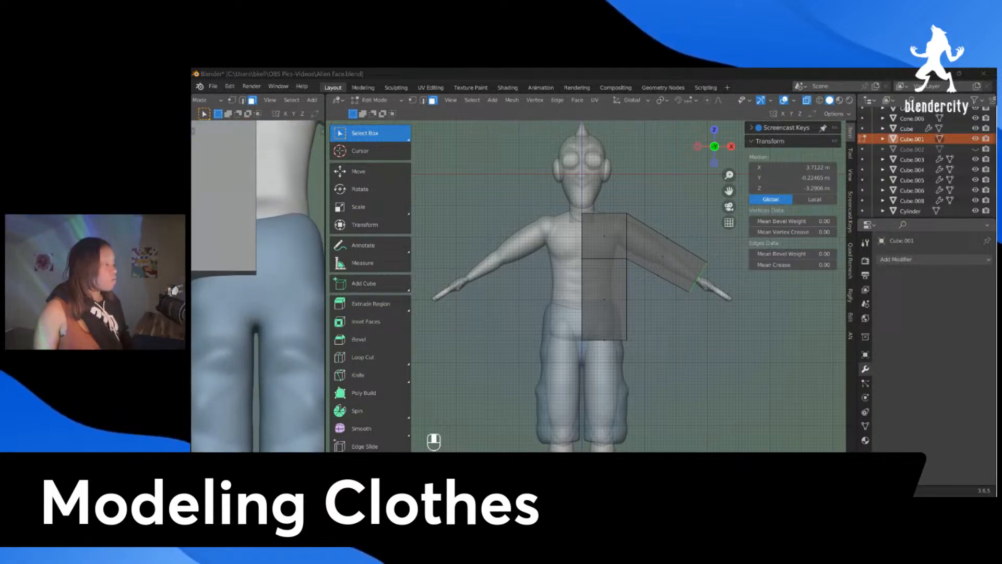
middle_drag(618, 325, 664, 361)
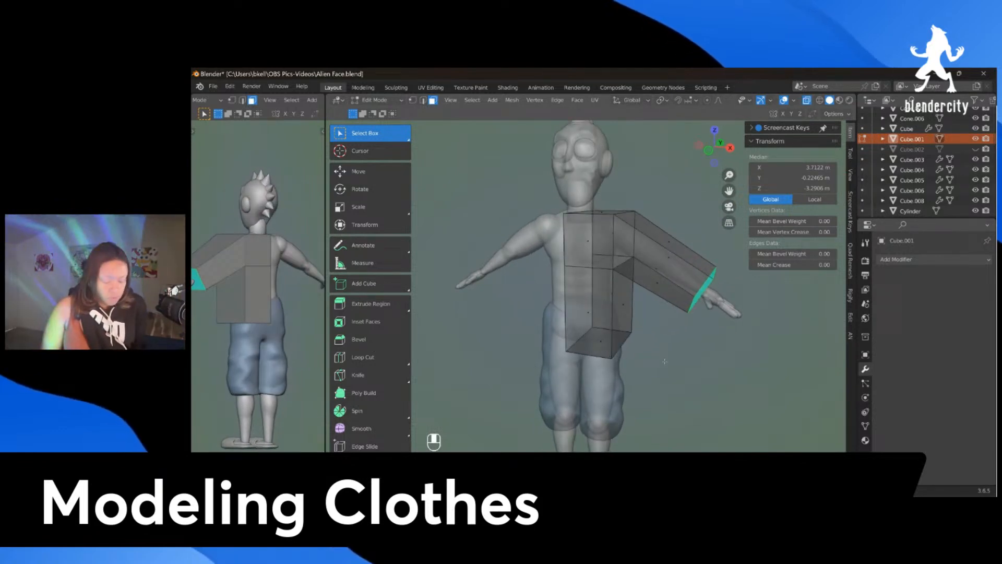
middle_drag(664, 354, 689, 365)
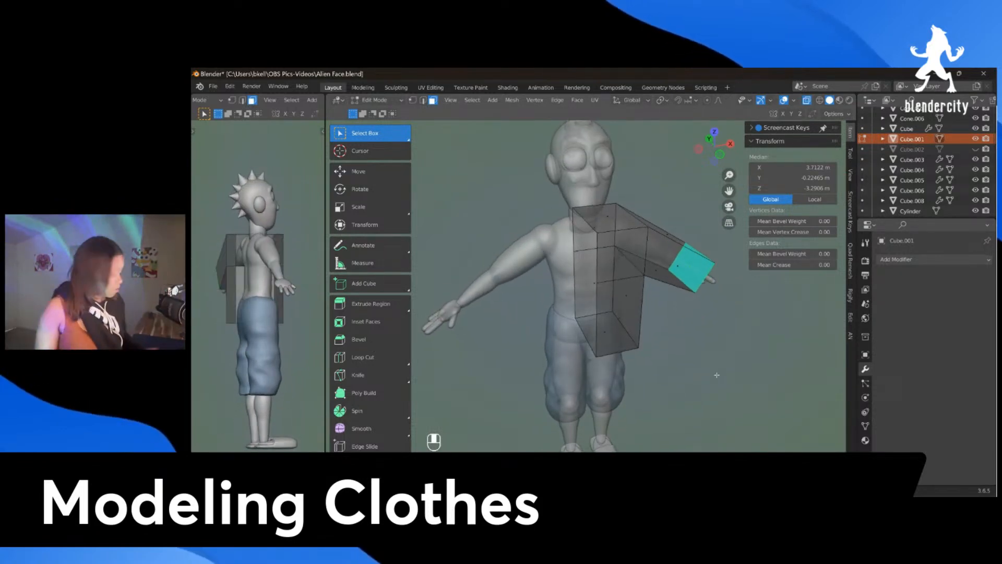
key(KP_1)
Step: Leave mesh editing, turn X-ray off and add an X-axis Mirror modifier to the half shirt with Sphere as mirror object
key(Tab)
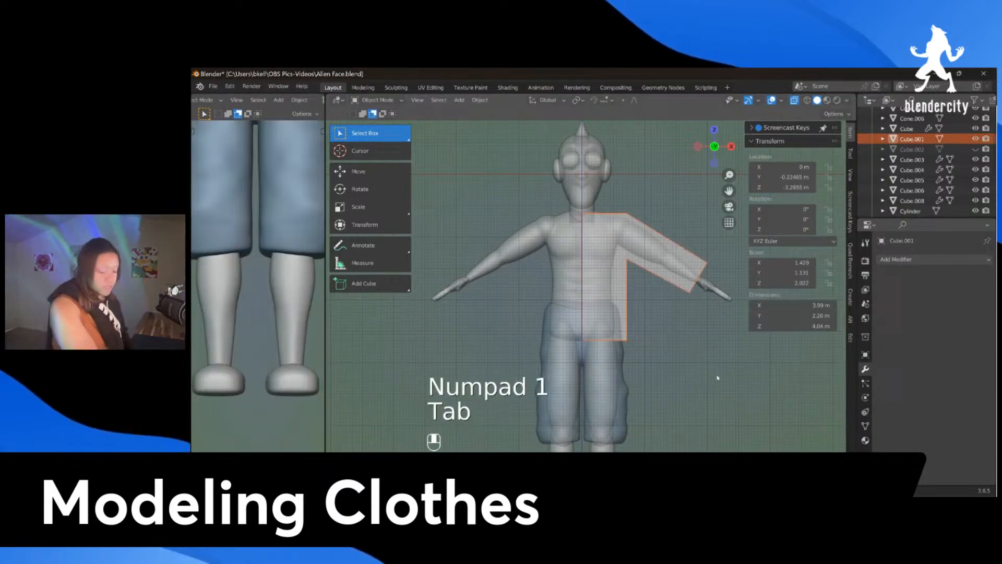
key(alt+z)
middle_drag(692, 356, 658, 371)
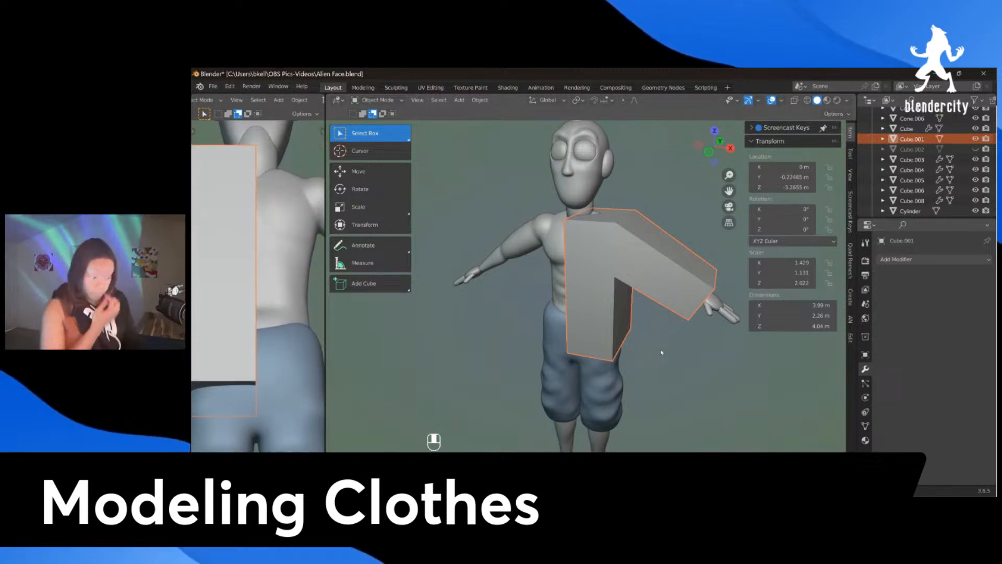
scroll(661, 352, up, 1)
mouse_move(661, 352)
middle_down()
mouse_move(743, 367)
mouse_move(701, 335)
mouse_move(668, 334)
middle_up()
click(934, 260)
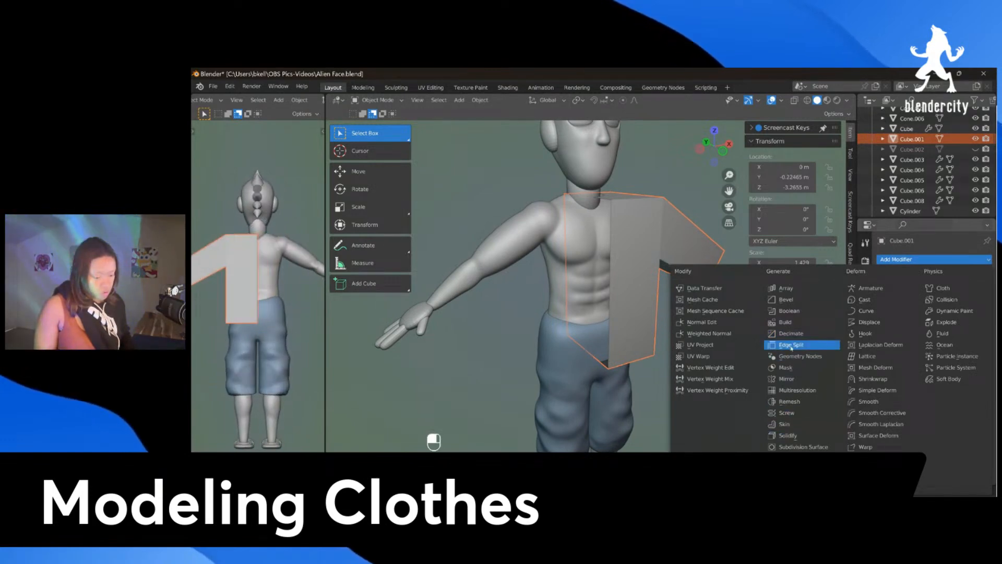
click(787, 378)
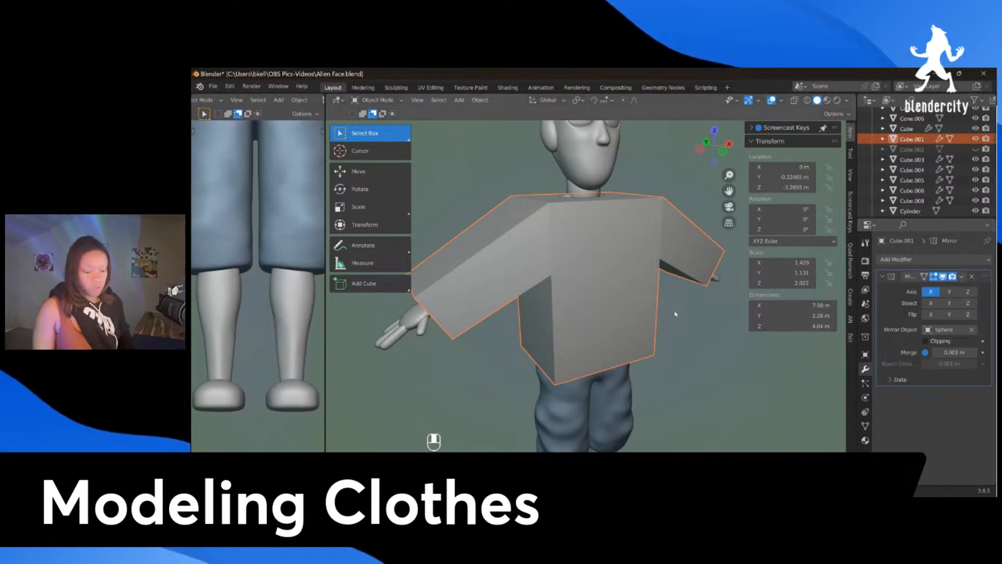
key(KP_1)
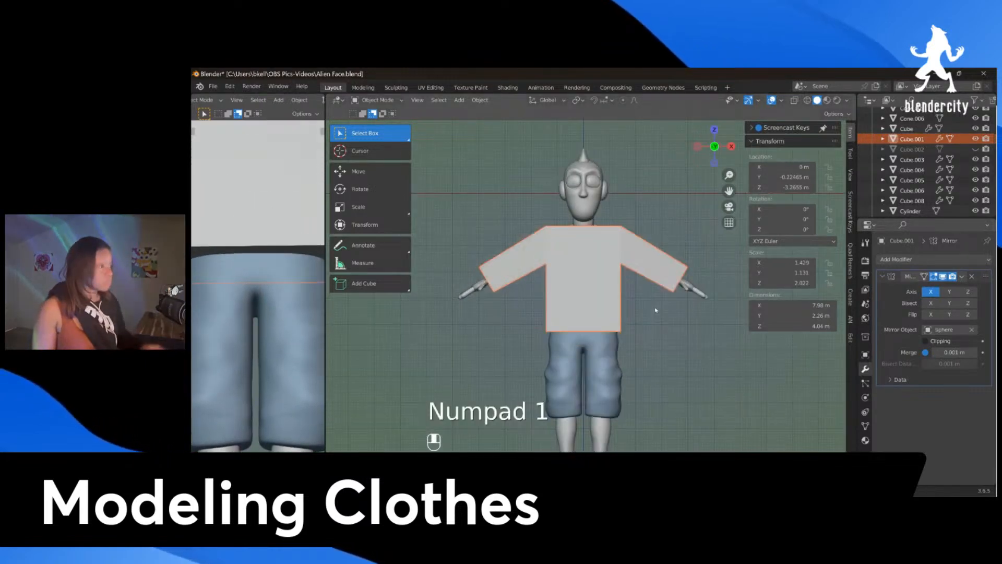
middle_drag(608, 312, 682, 376)
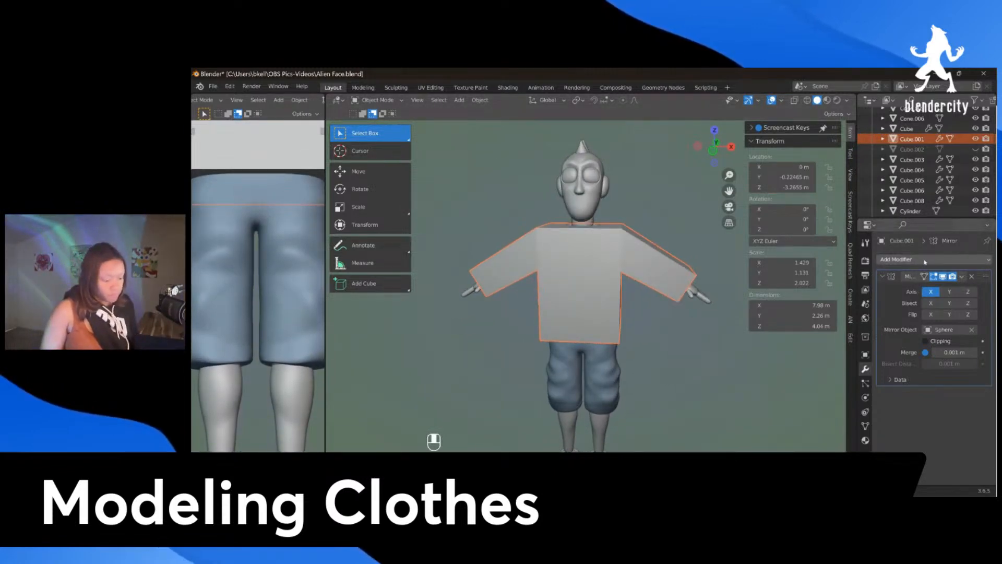
click(910, 259)
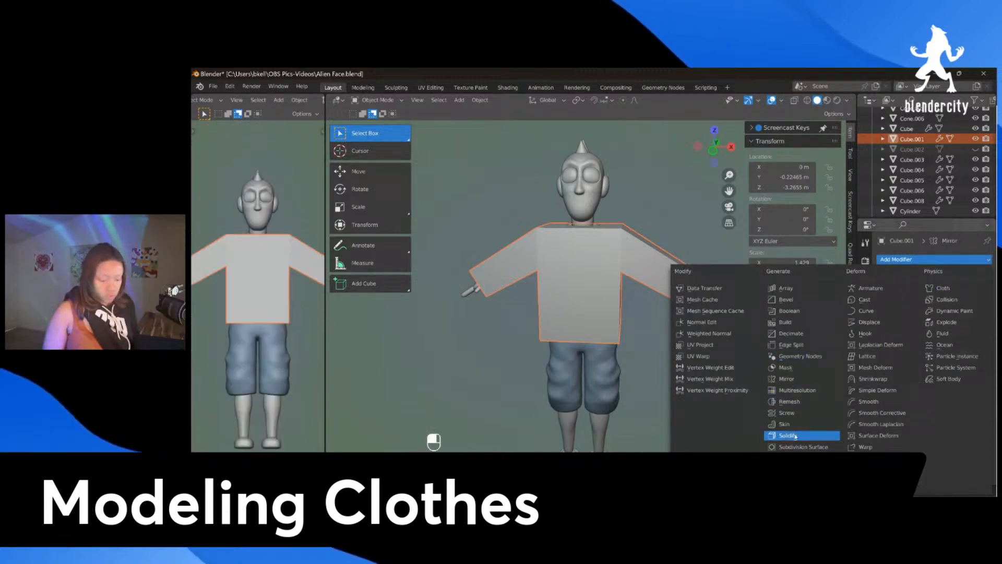
click(835, 384)
Step: Select the character's torso to locate its entry in the outliner, and deselect it again
middle_drag(626, 261, 571, 222)
click(570, 215)
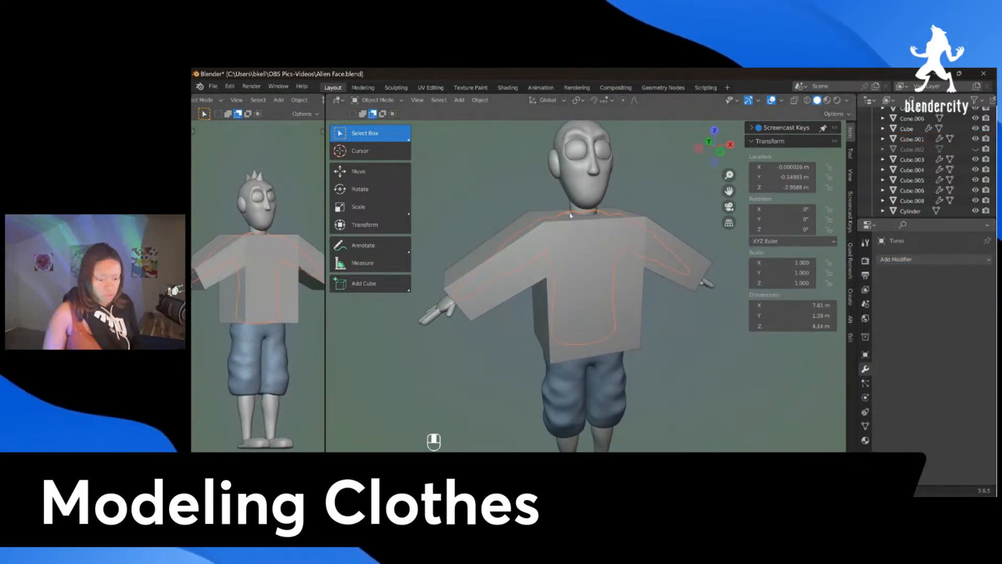
scroll(909, 169, up, 8)
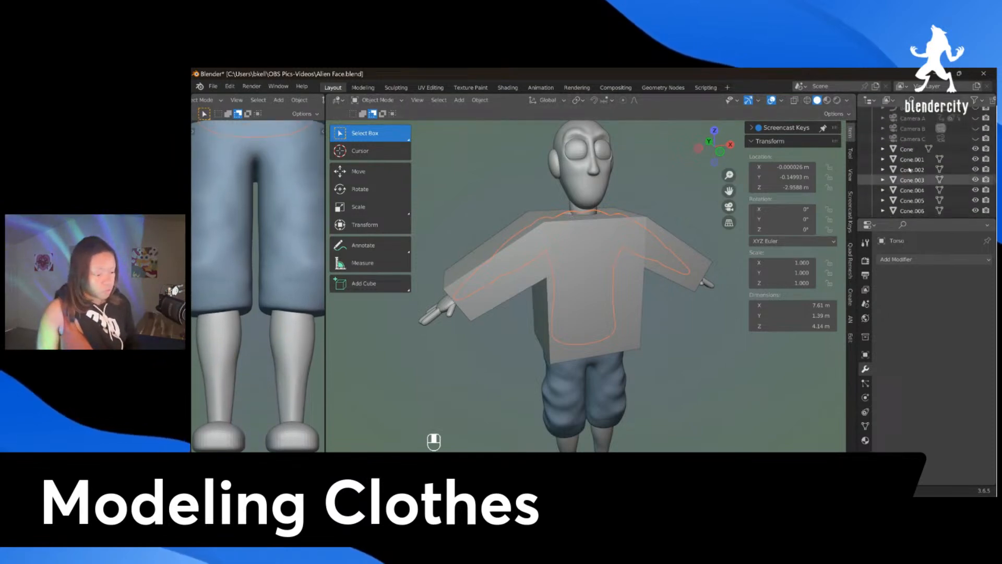
scroll(909, 168, down, 10)
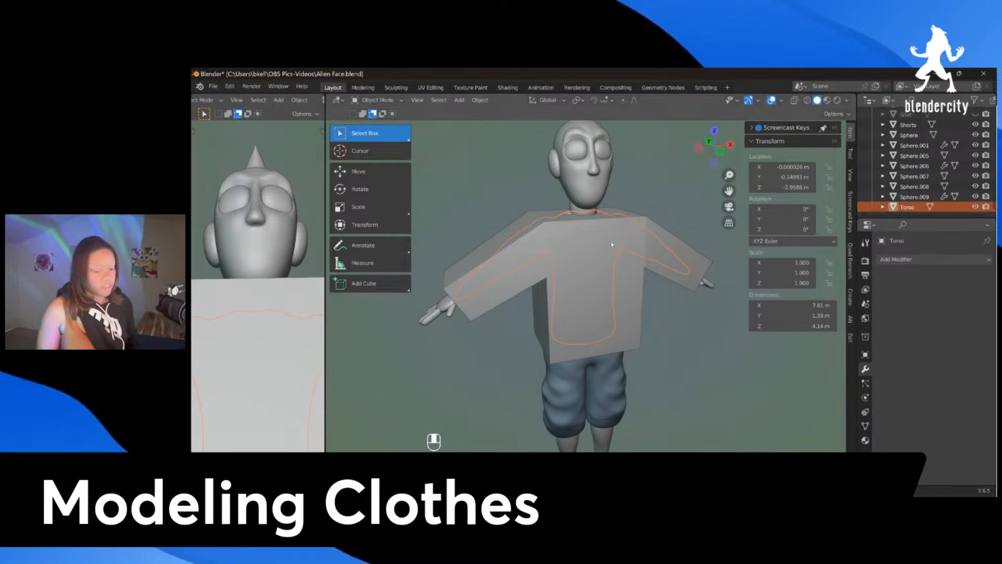
middle_drag(611, 242, 572, 307)
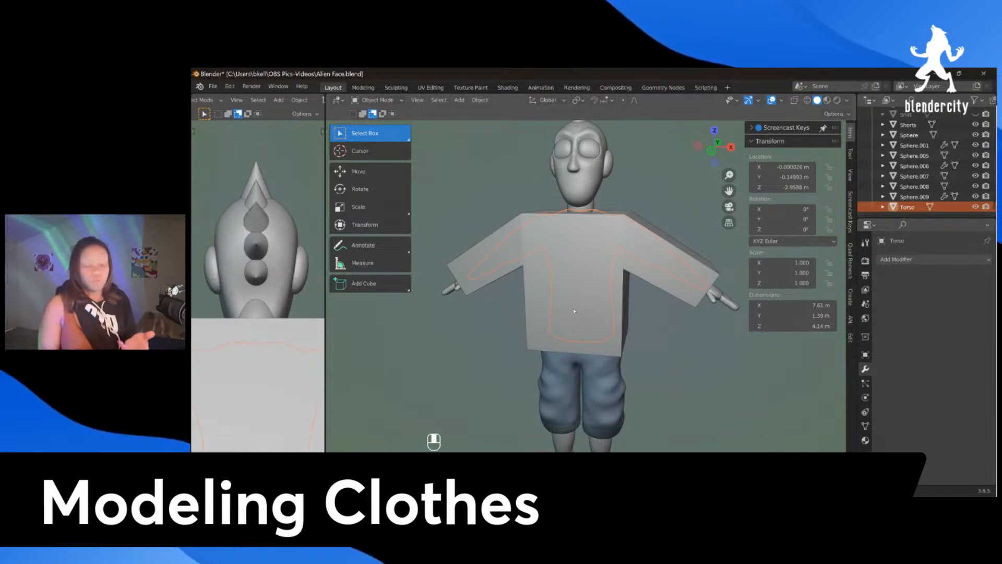
click(633, 335)
Step: Select the mirrored shirt and add a Subdivision Surface modifier with viewport level 2
key(KP_1)
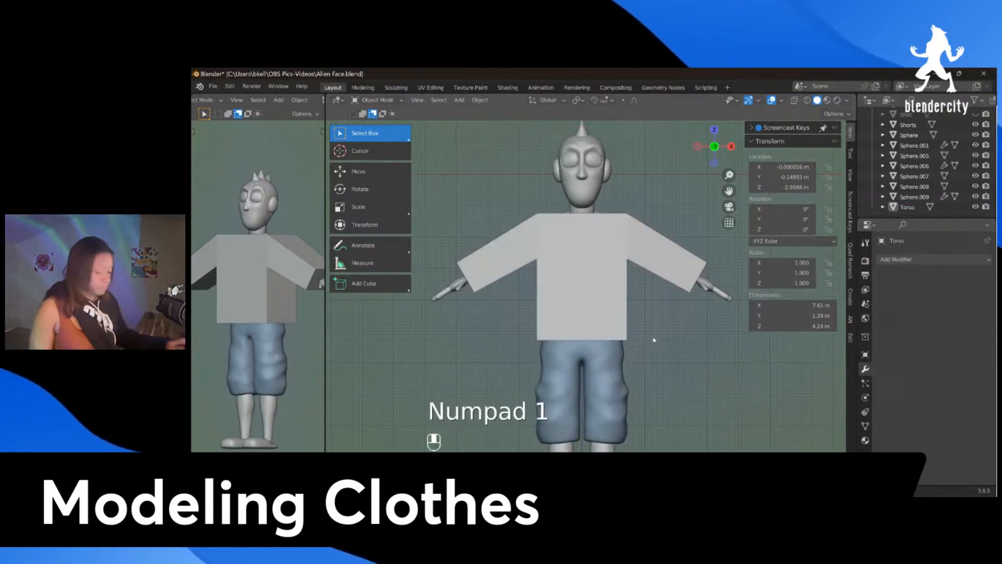
middle_drag(611, 331, 602, 316)
click(598, 307)
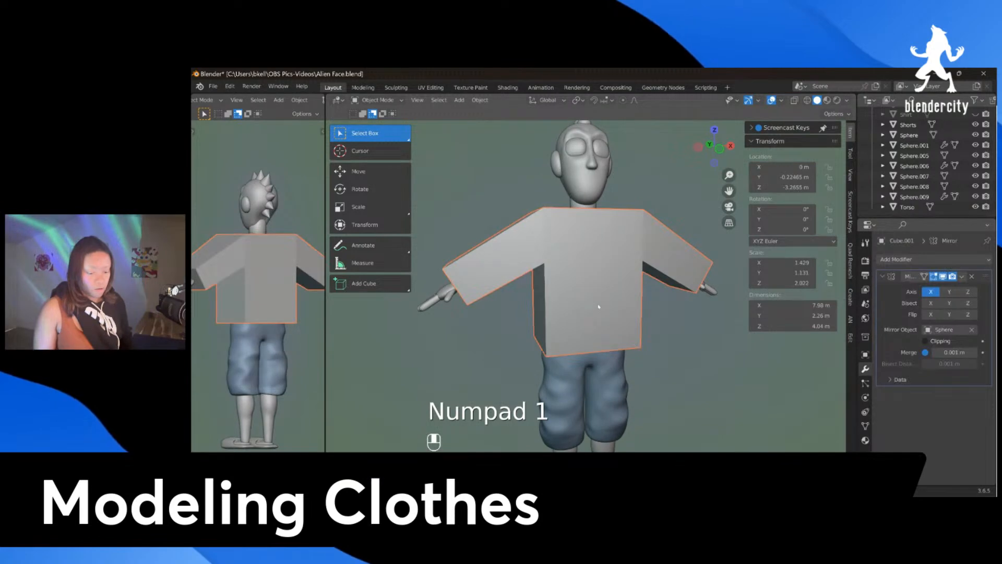
mouse_move(692, 378)
middle_down()
mouse_move(684, 389)
mouse_move(704, 386)
middle_up()
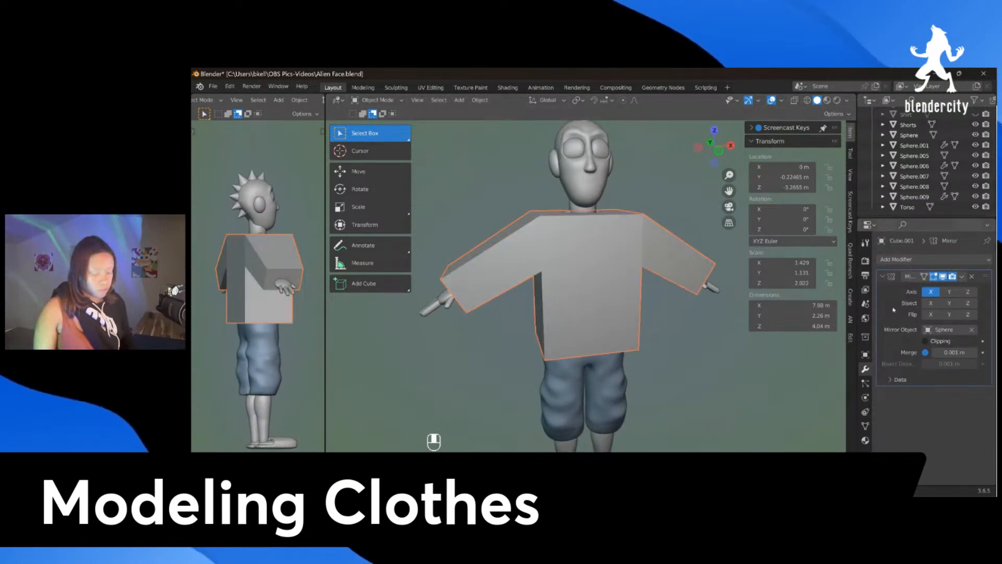
click(913, 260)
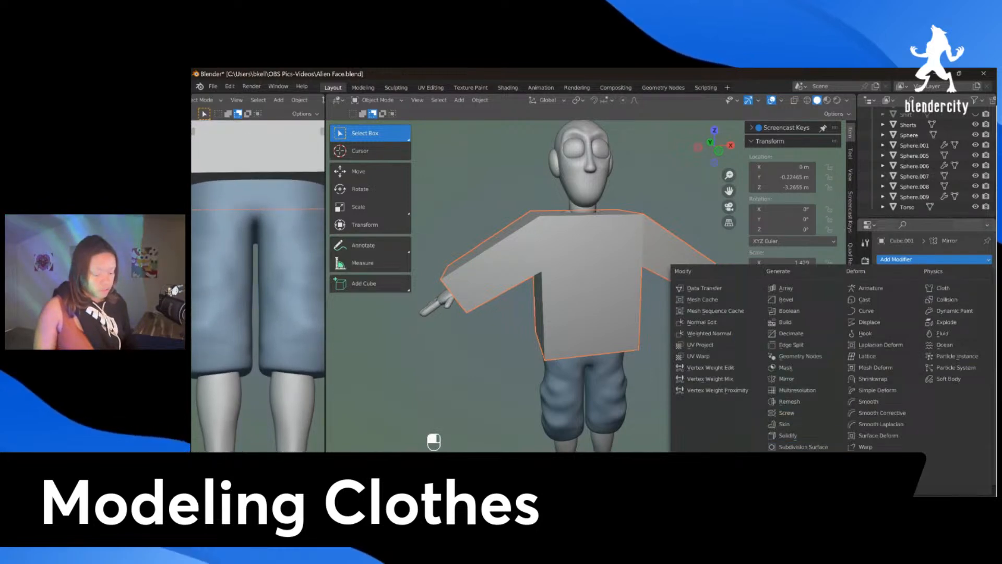
click(804, 447)
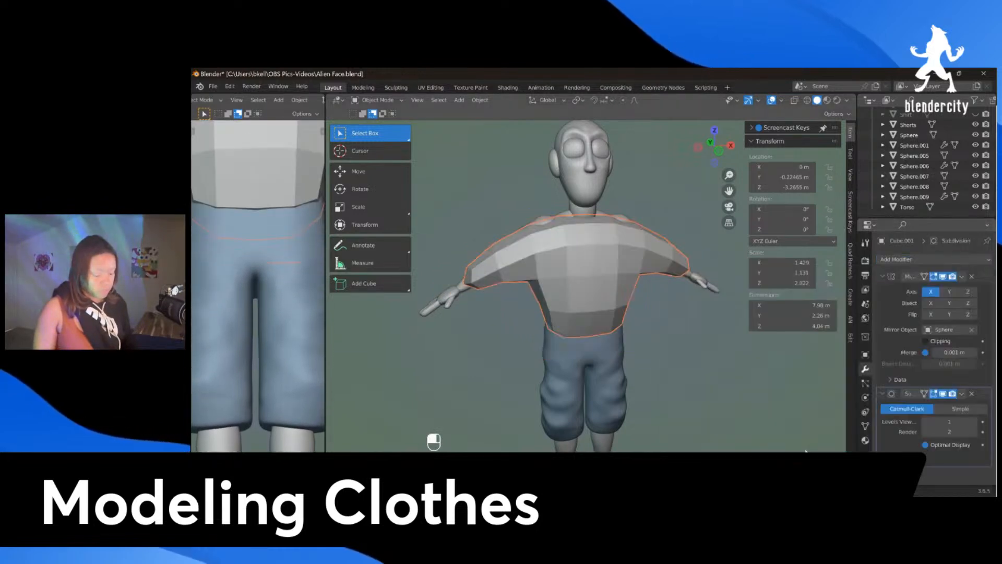
click(975, 422)
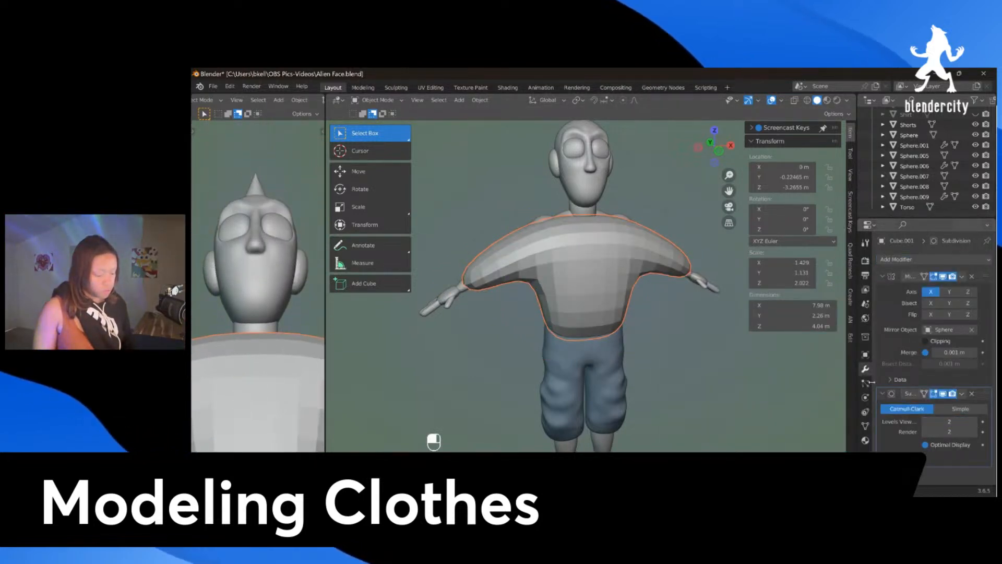
Step: Add a Shrinkwrap modifier to the shirt and set its offset to 0.7 m
drag(899, 218, 898, 191)
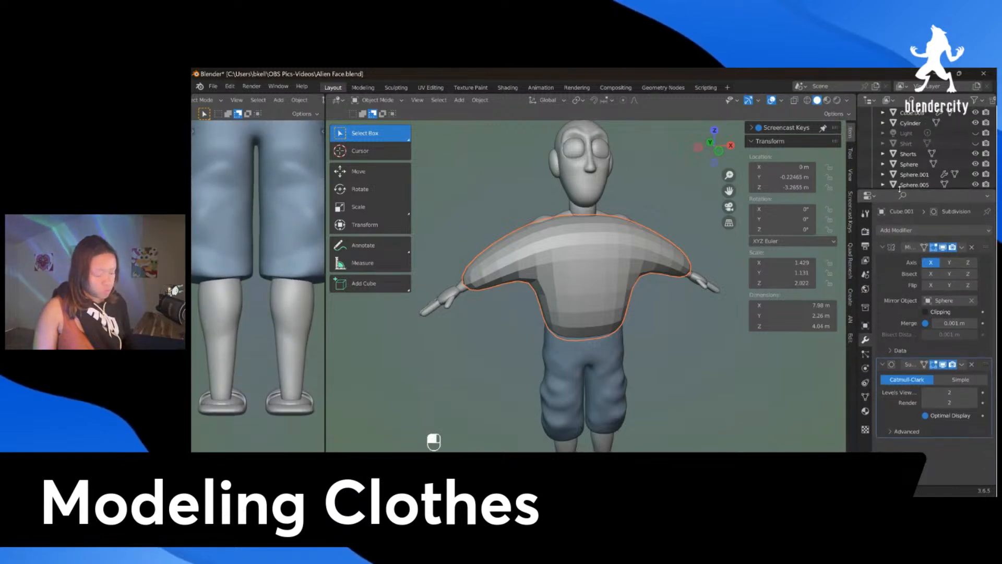
click(915, 230)
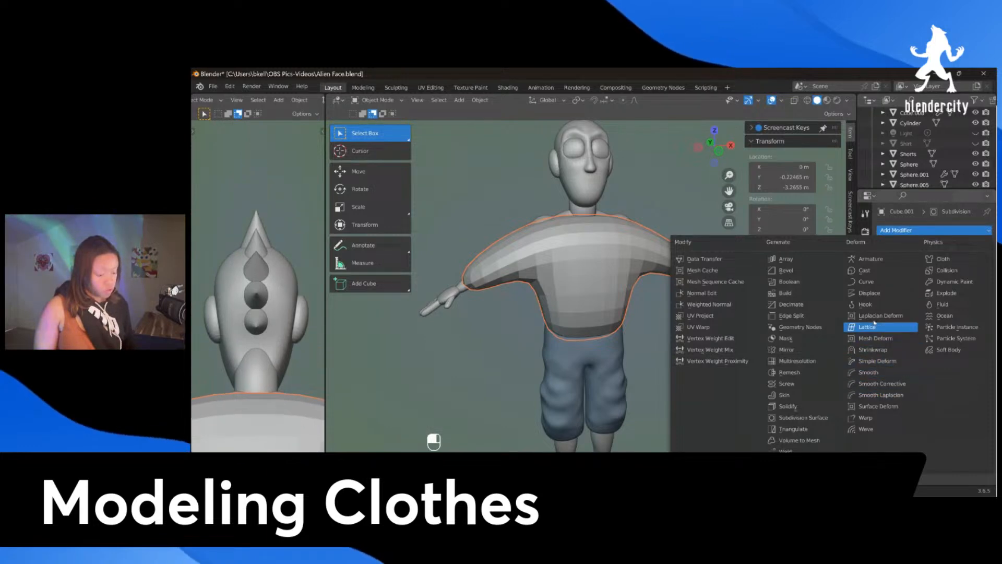
click(871, 349)
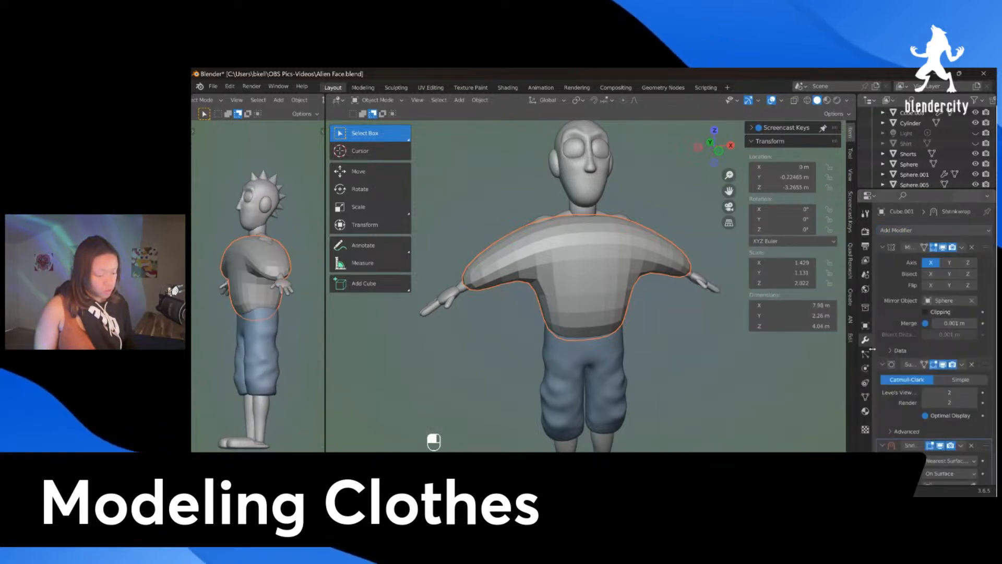
scroll(951, 464, down, 2)
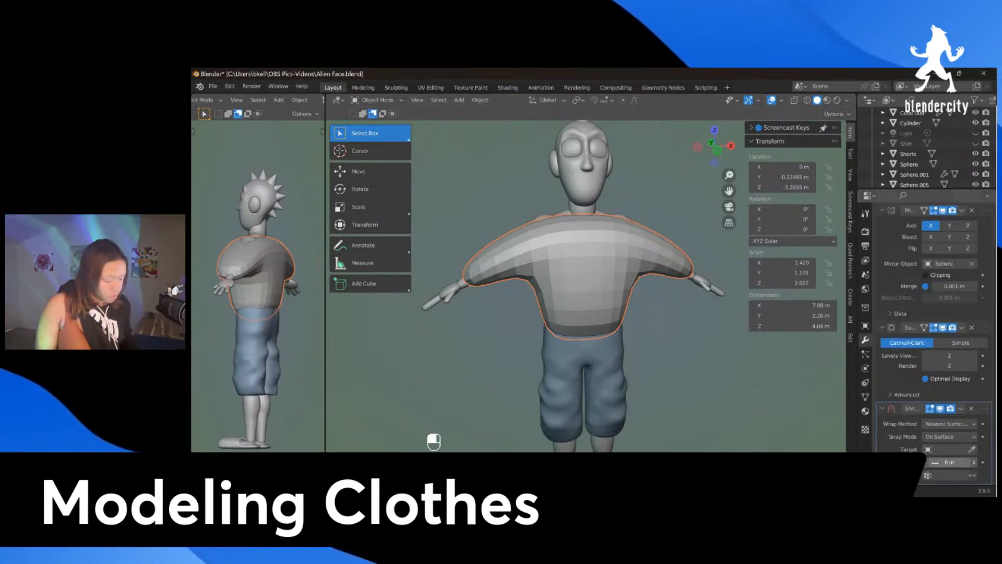
middle_drag(684, 359, 725, 369)
drag(949, 461, 952, 462)
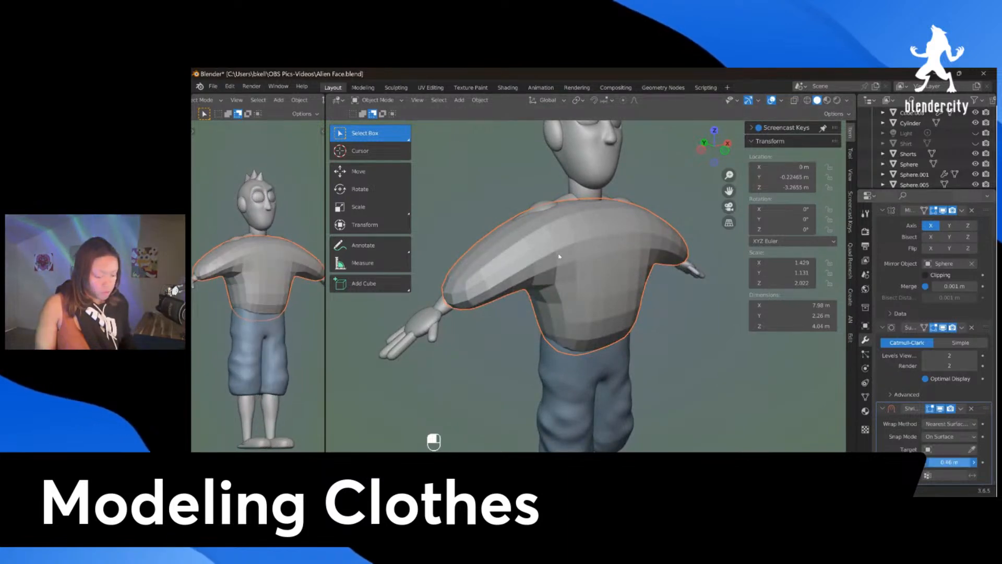
middle_drag(748, 399, 689, 367)
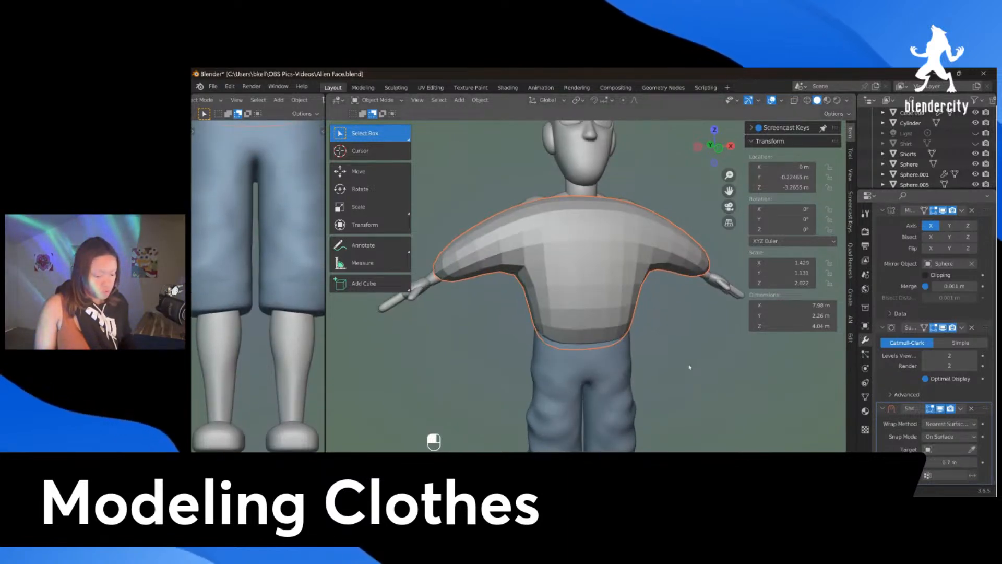
Step: Scale the shirt down slightly, to an X scale of about 1.401
key(KP_1)
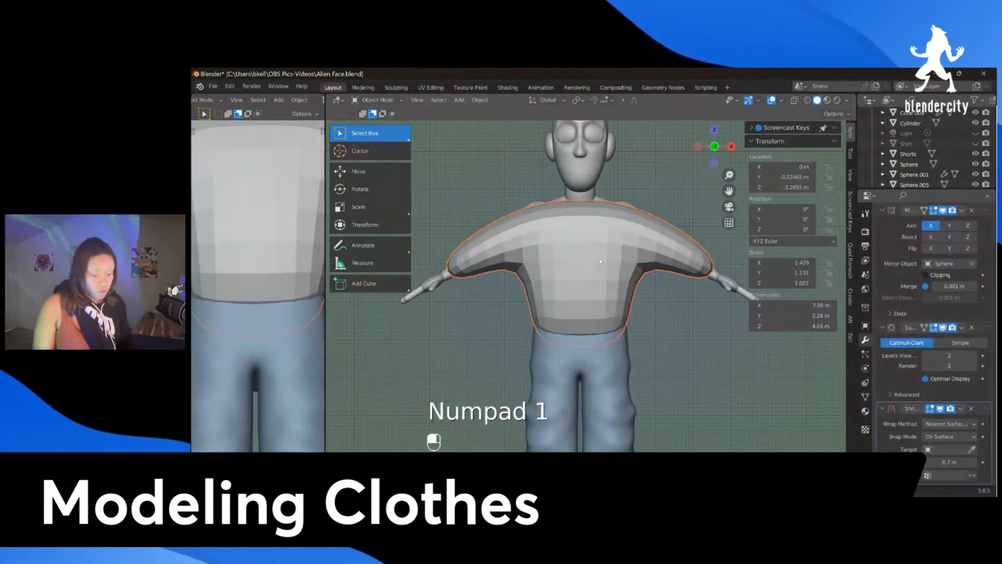
key(s)
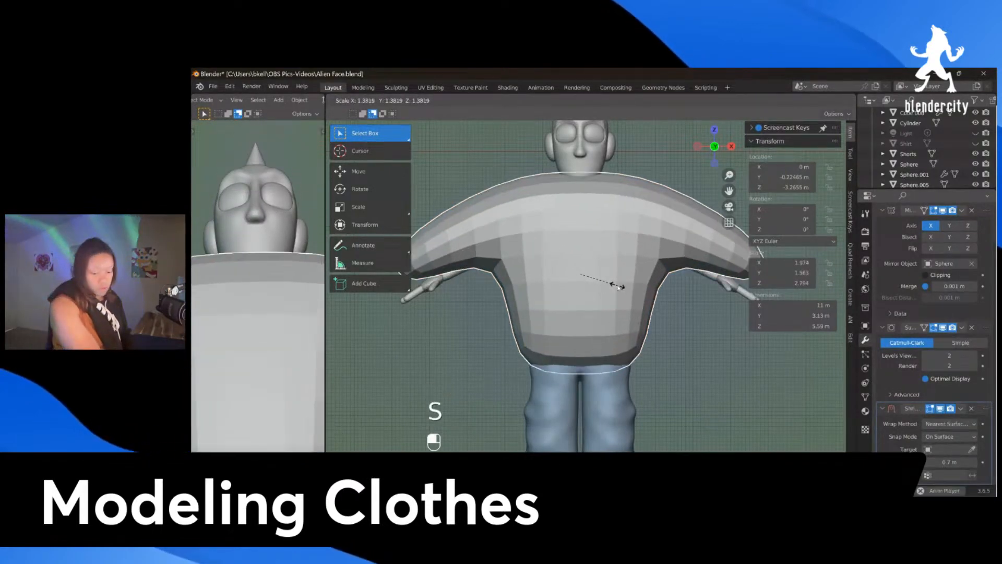
click(606, 277)
middle_drag(606, 277, 678, 313)
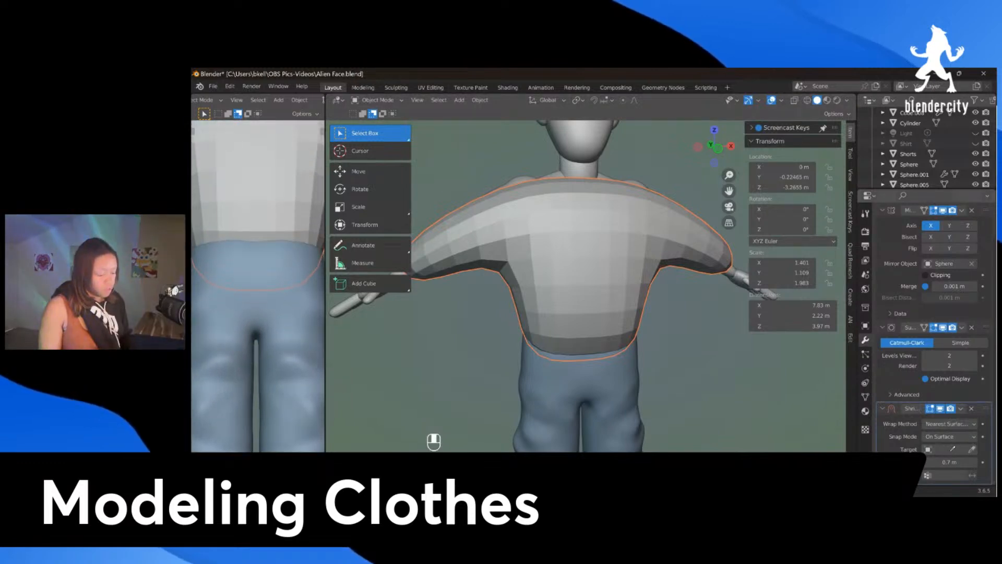
Step: Set the shirt's Shrinkwrap target to Torso and reduce the offset to 0.38 m
click(951, 450)
text(tors)
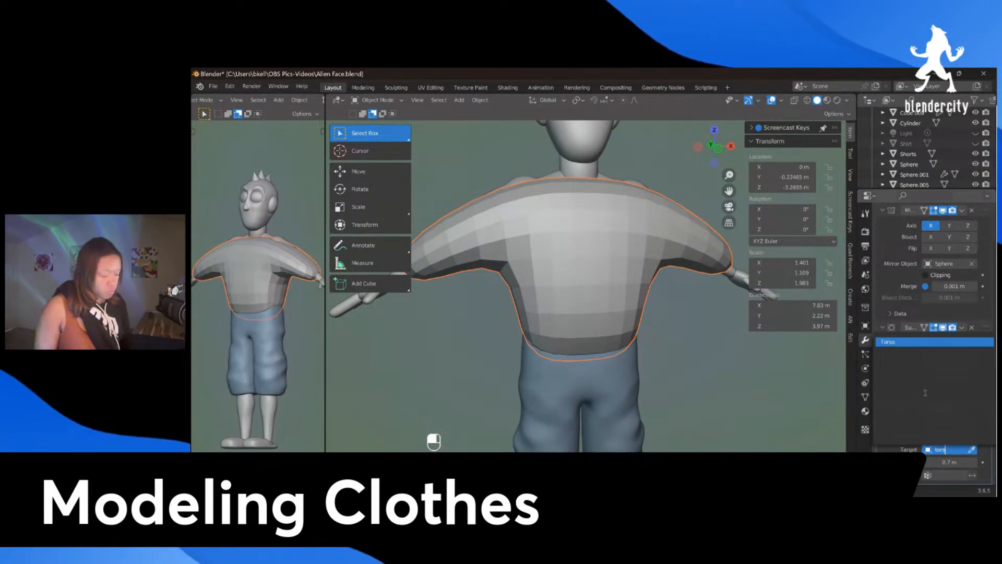
click(914, 341)
scroll(704, 401, down, 3)
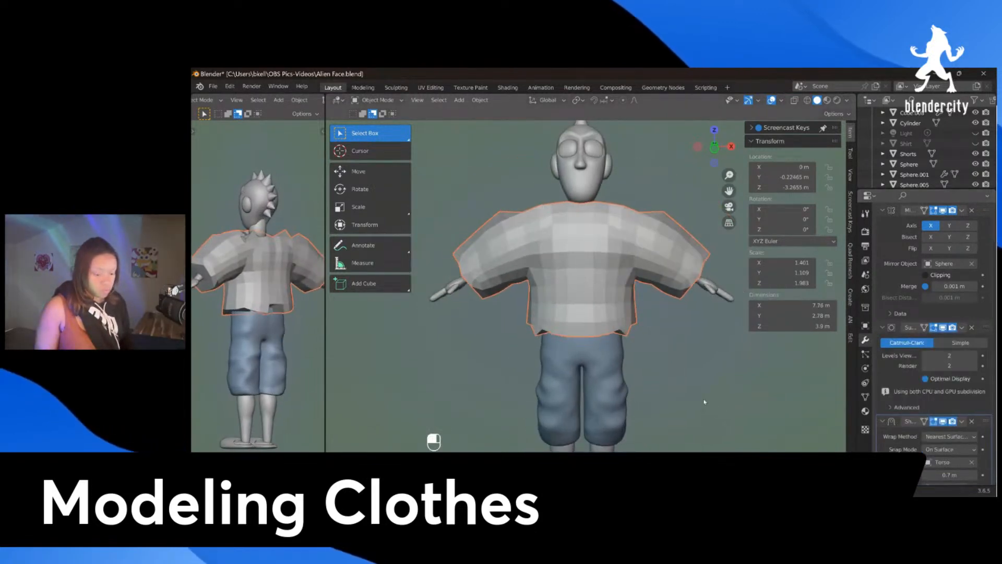
key(KP_1)
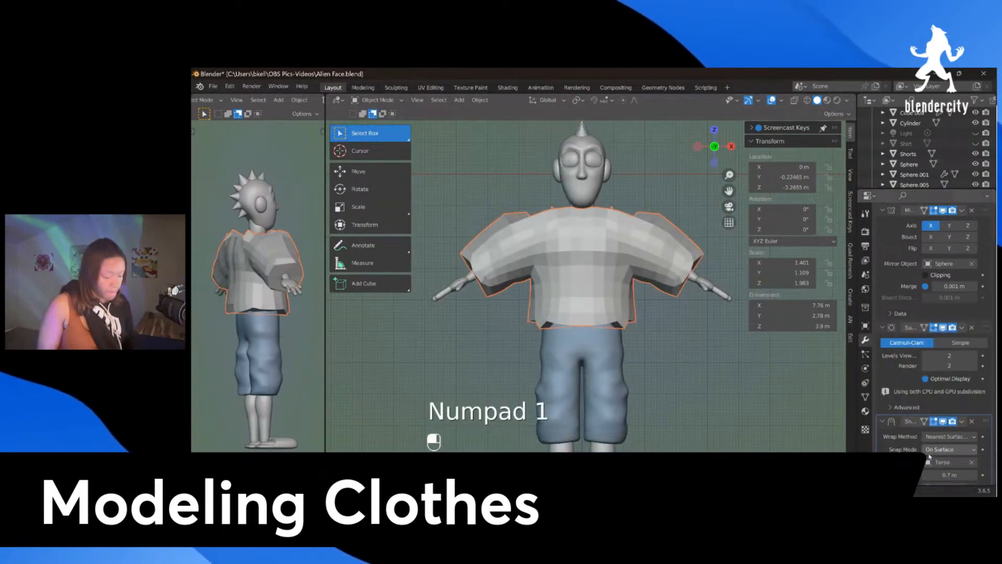
mouse_move(949, 475)
mouse_down()
mouse_move(927, 475)
mouse_move(931, 463)
mouse_move(954, 463)
mouse_up()
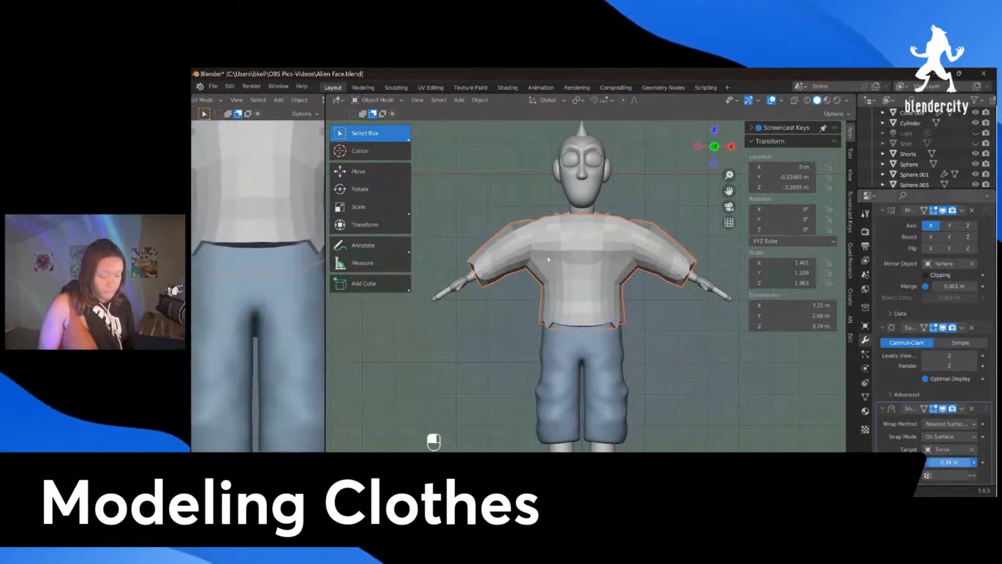
Step: Change the Shrinkwrap snap mode to Outside Surface and tighten the offset to 0.22 m
click(938, 437)
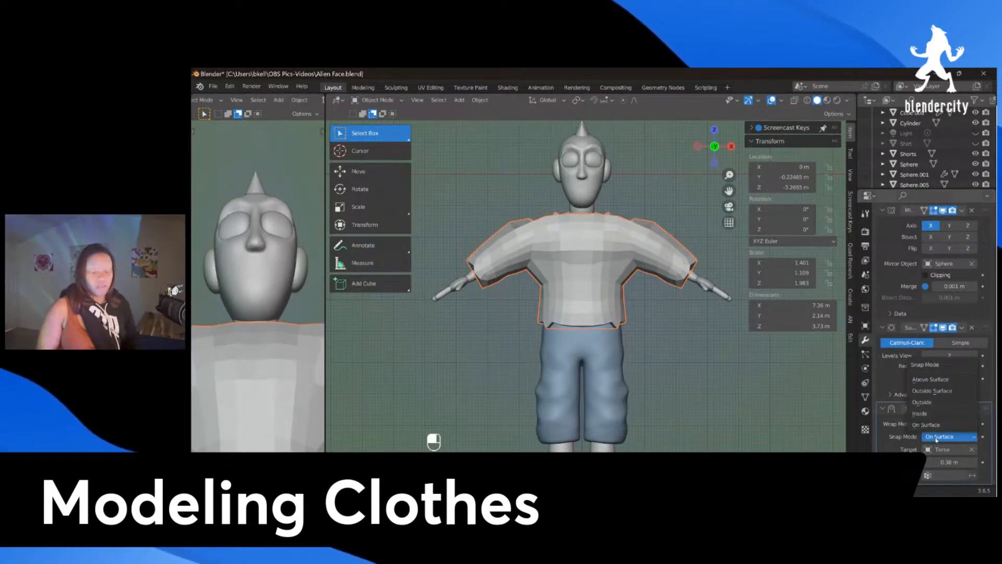
click(931, 391)
middle_drag(691, 382, 718, 381)
key(KP_1)
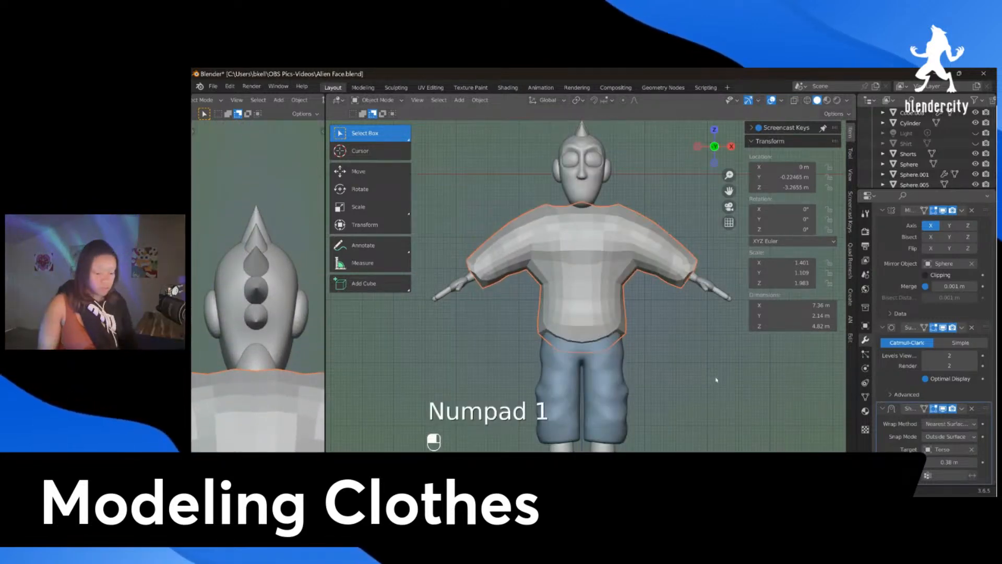
drag(953, 463, 932, 462)
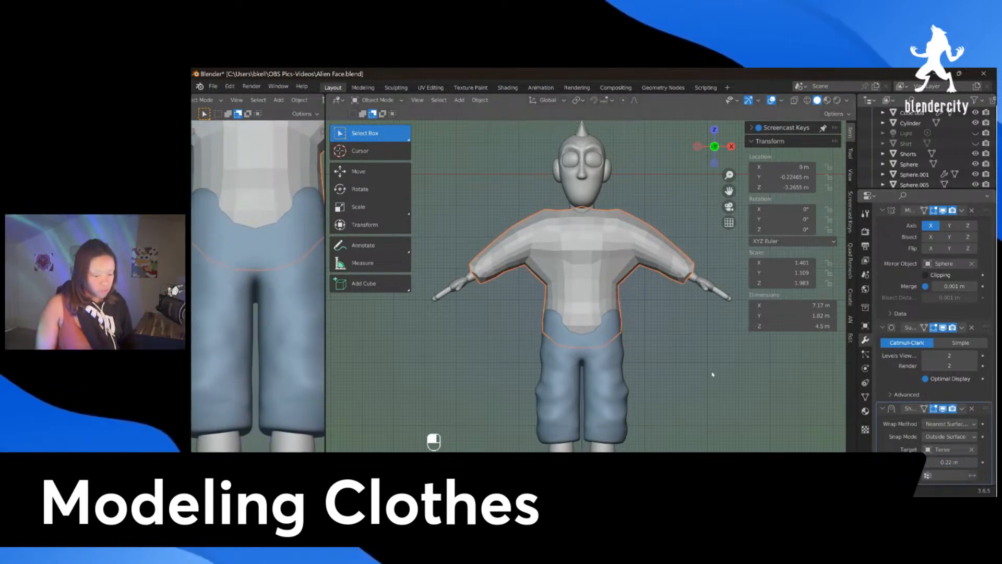
Step: Inspect the shirt's fit, try a Subdivision Surface viewport level of 1 and restore it to 2
scroll(712, 375, down, 3)
middle_drag(712, 374, 581, 334)
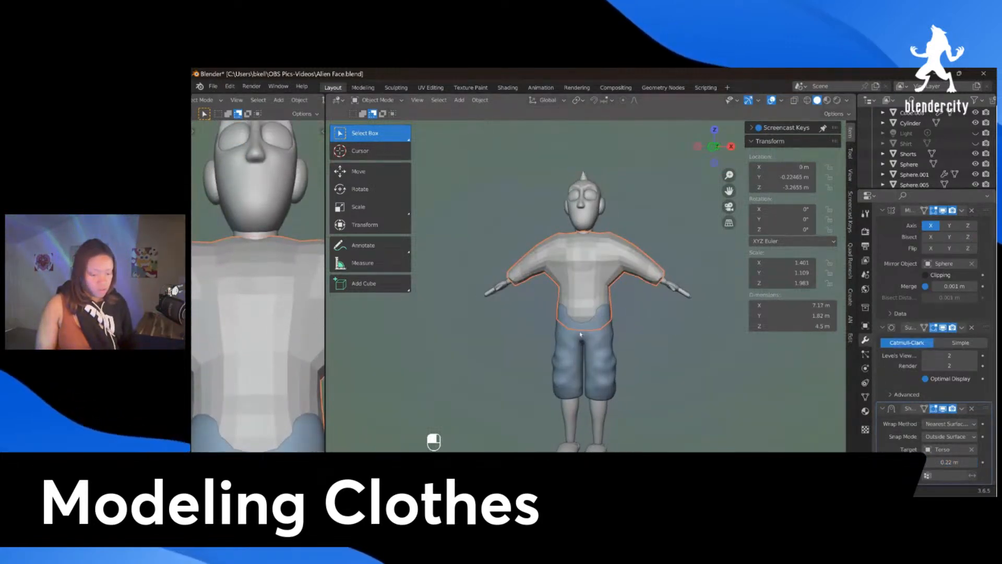
key(KP_1)
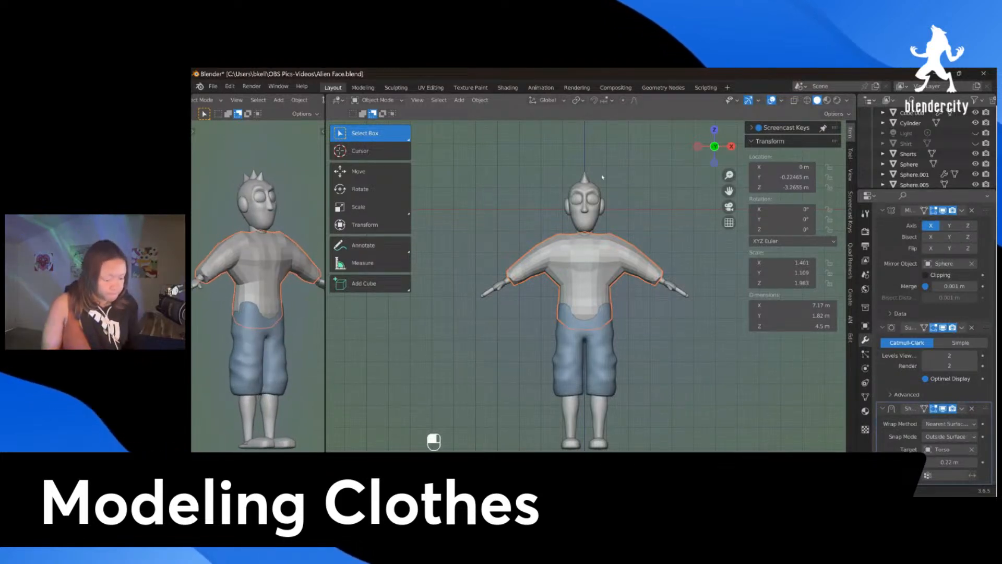
middle_drag(595, 308, 620, 301)
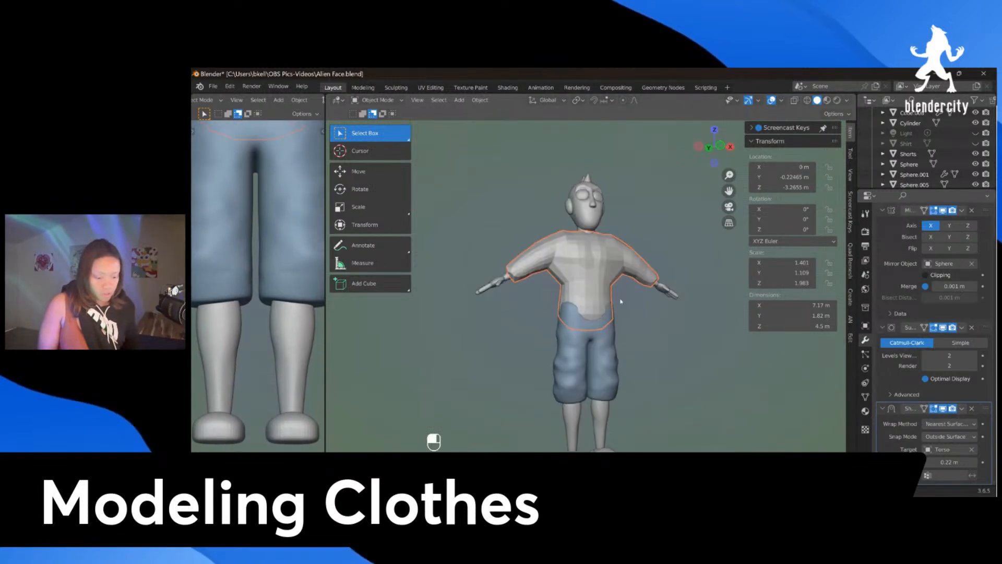
middle_drag(624, 342, 639, 359)
key(KP_1)
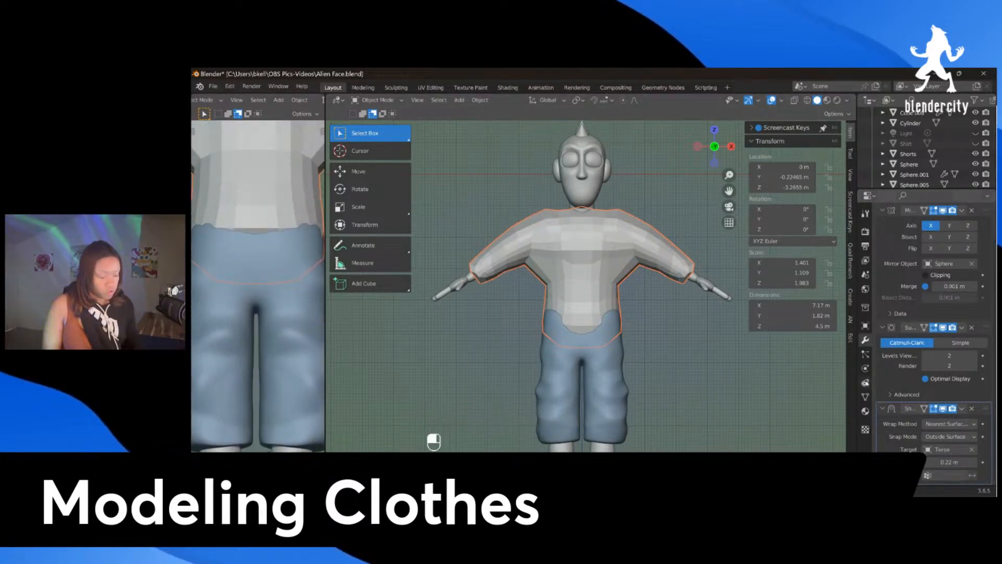
click(925, 356)
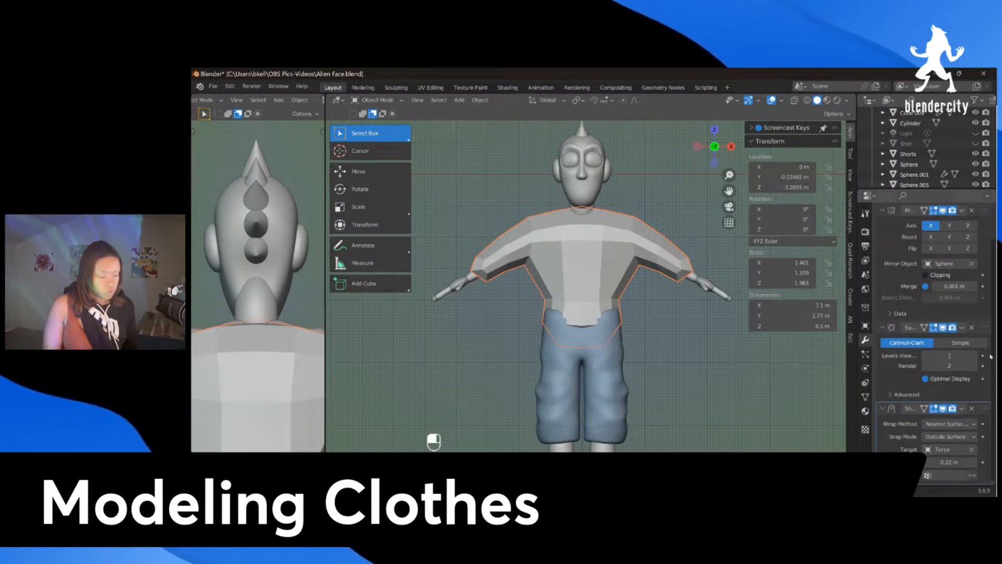
click(974, 355)
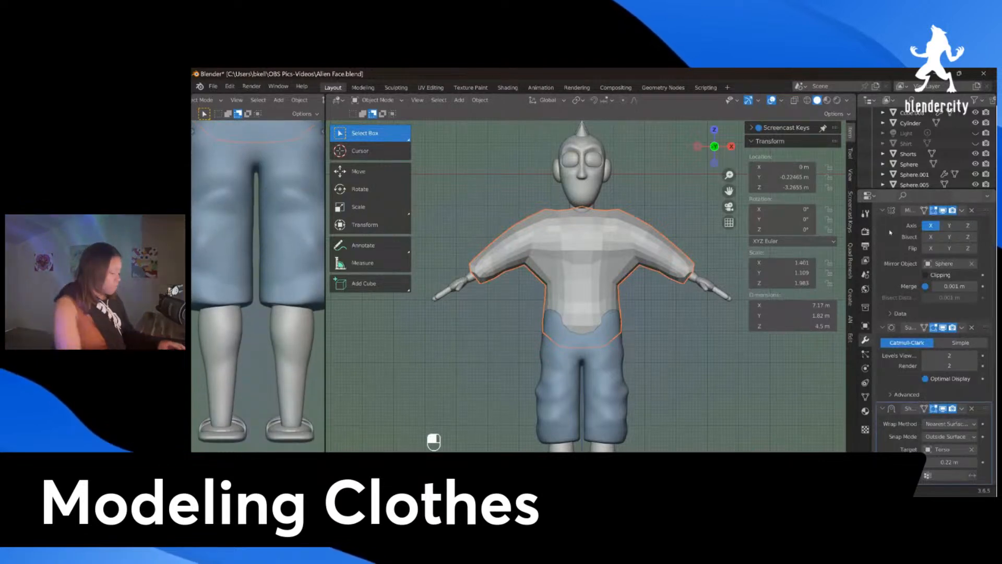
Step: Apply the shirt's Mirror, Subdivision Surface and Shrinkwrap modifiers in that order
key(ctrl+a)
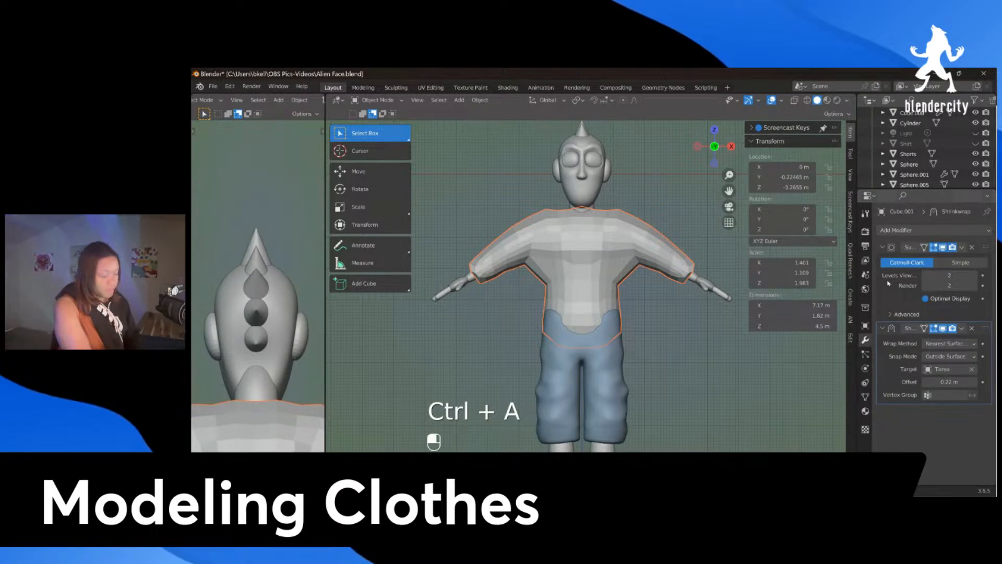
click(962, 247)
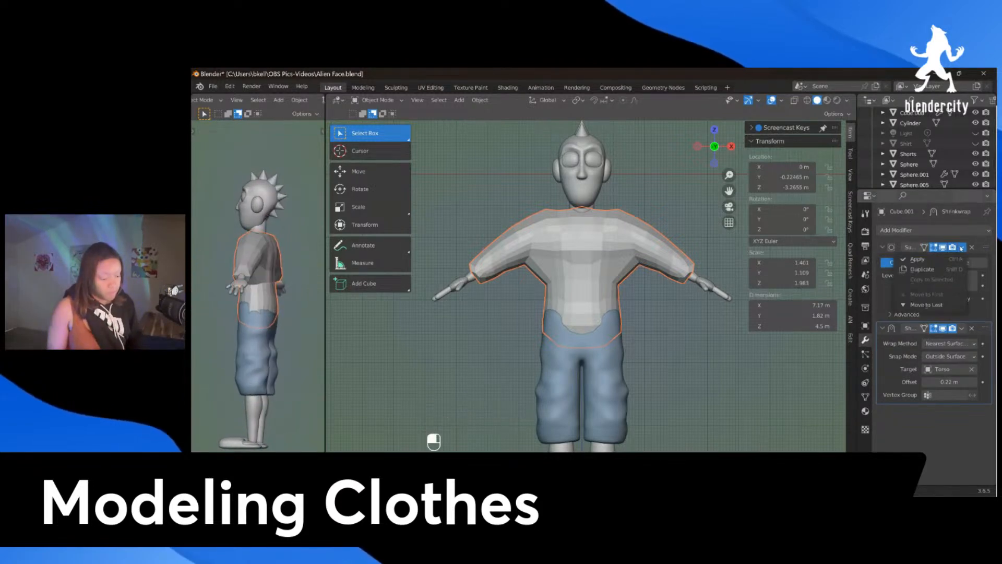
click(969, 258)
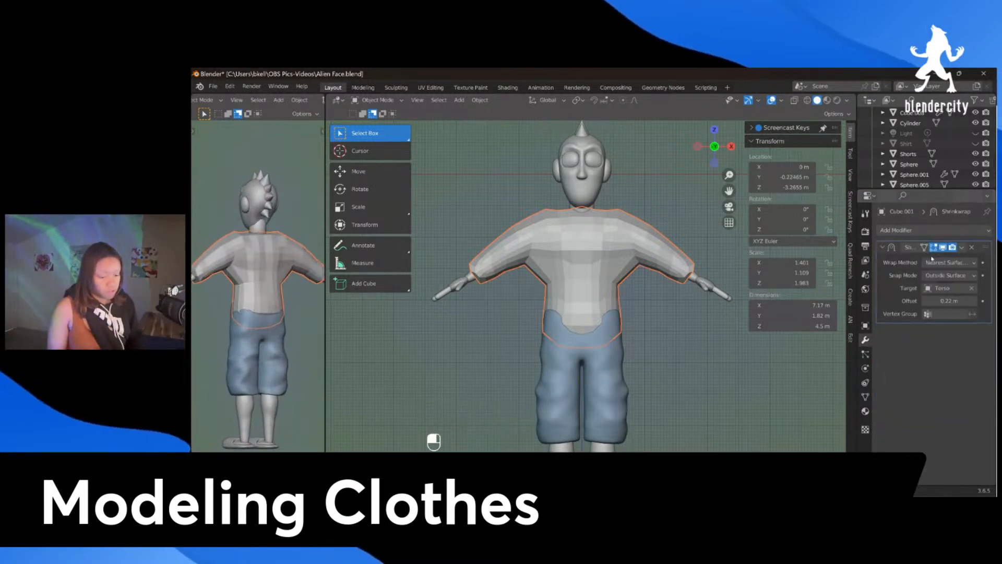
click(961, 247)
click(922, 260)
middle_drag(772, 376, 793, 388)
key(KP_1)
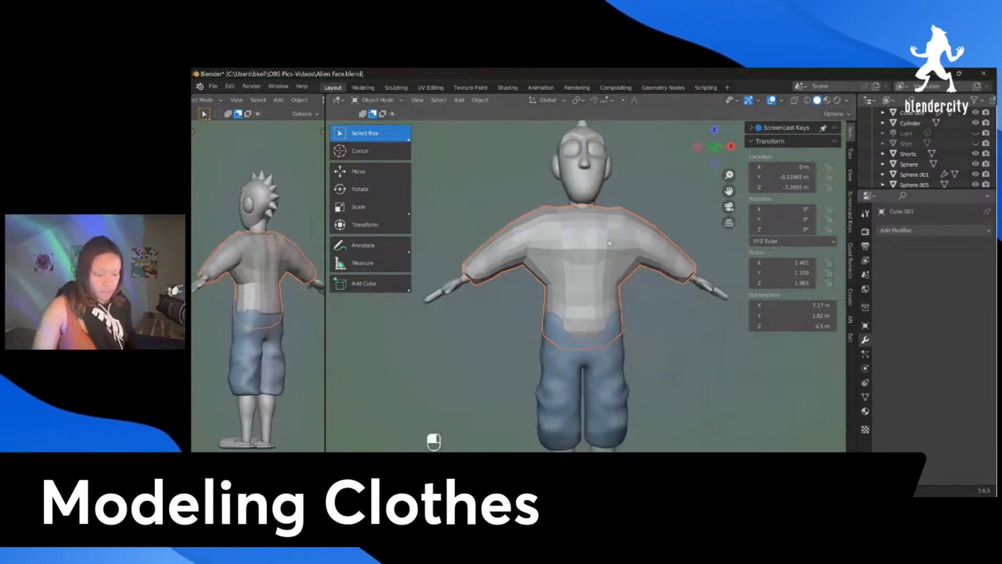
key(KP_1)
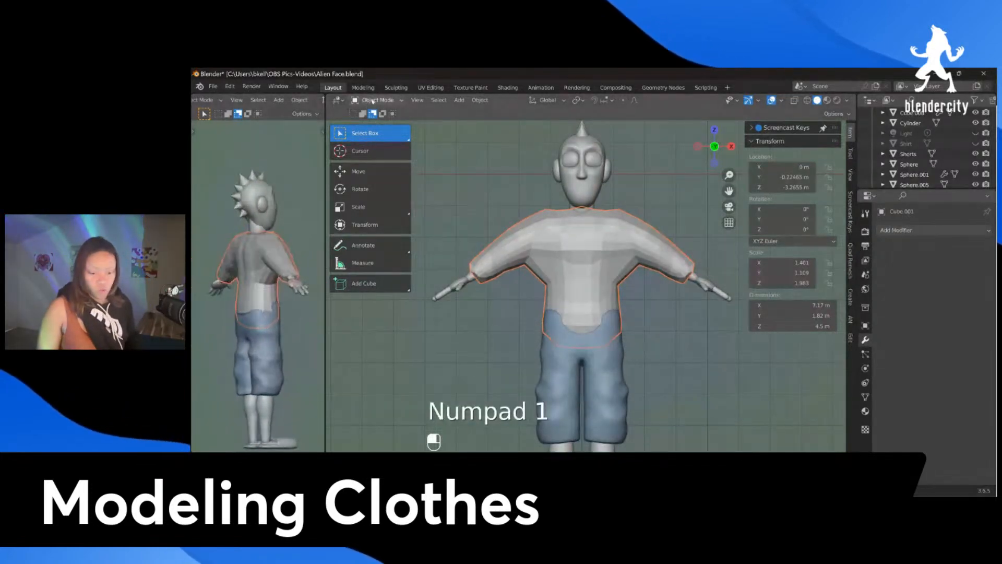
click(377, 99)
click(375, 133)
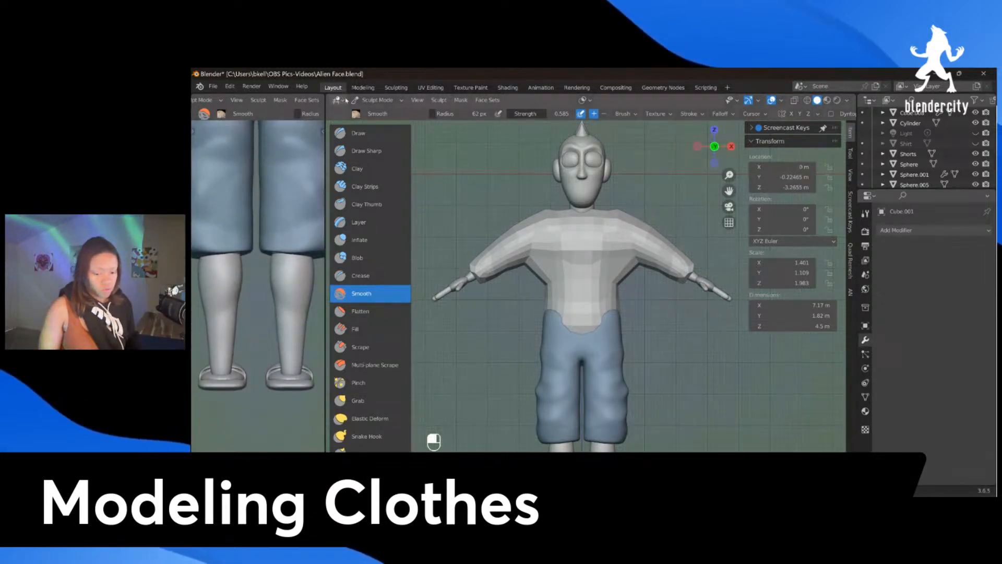
click(375, 100)
click(371, 107)
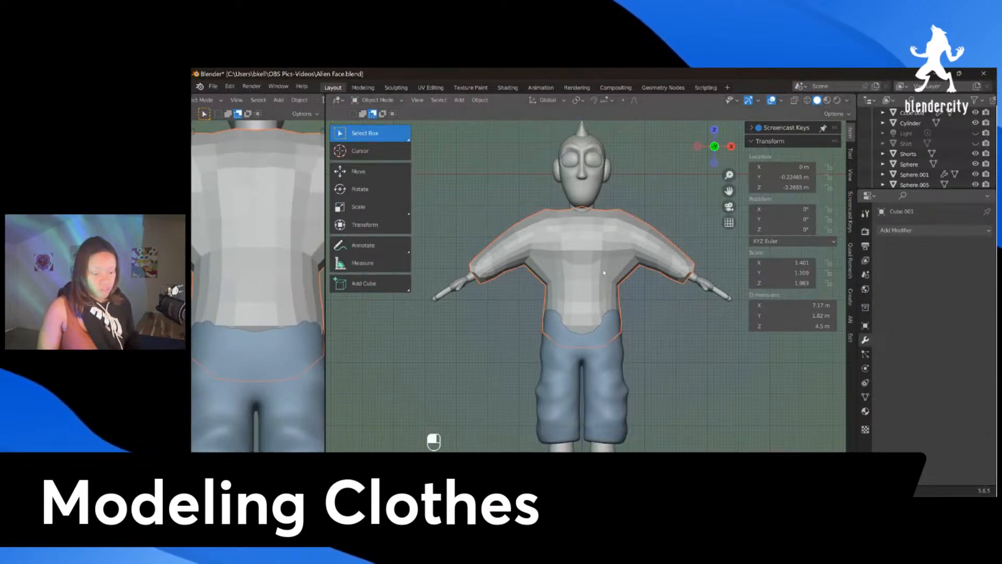
Step: Apply the rotation and scale of the shirt object
key(ctrl+a)
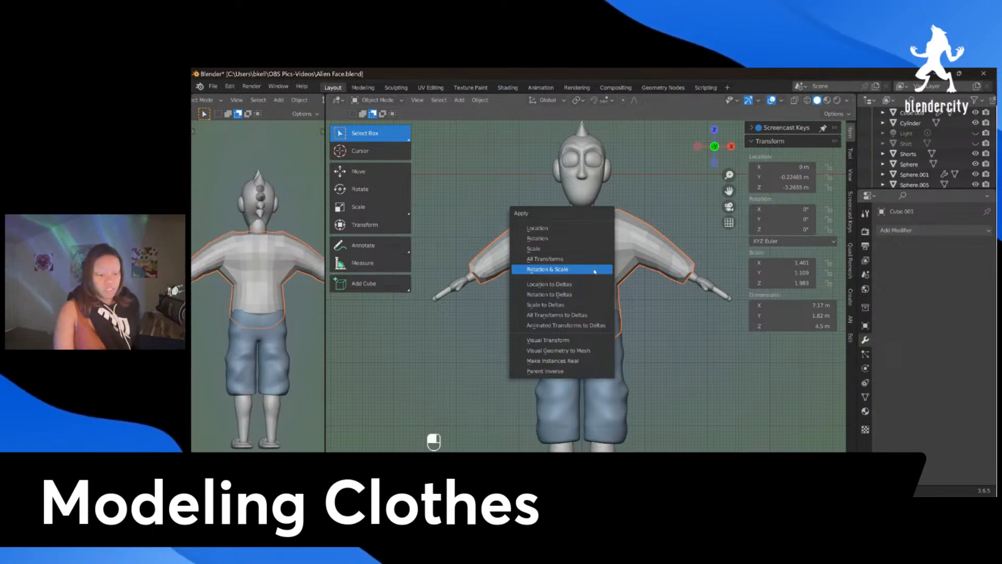
click(594, 269)
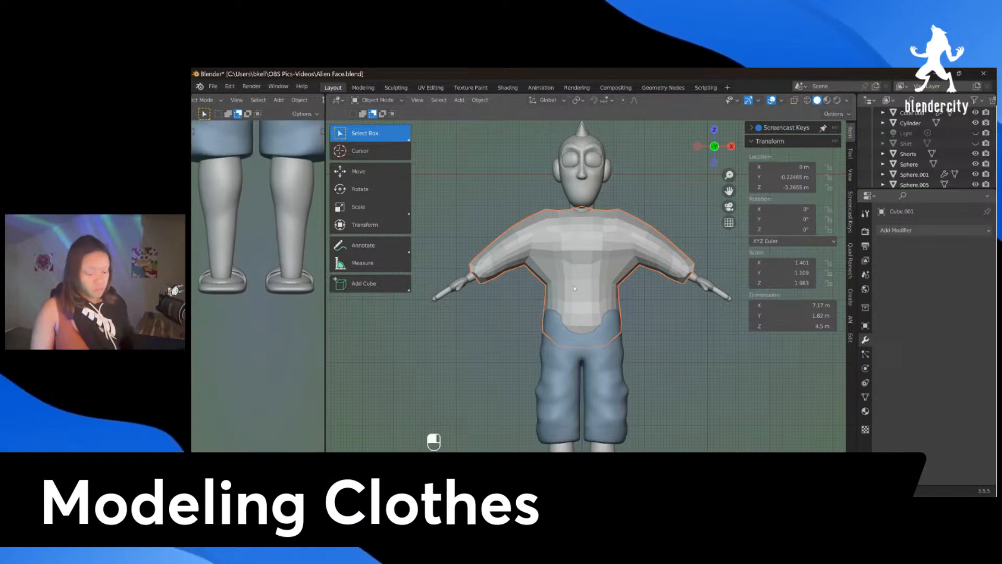
key(ctrl+a)
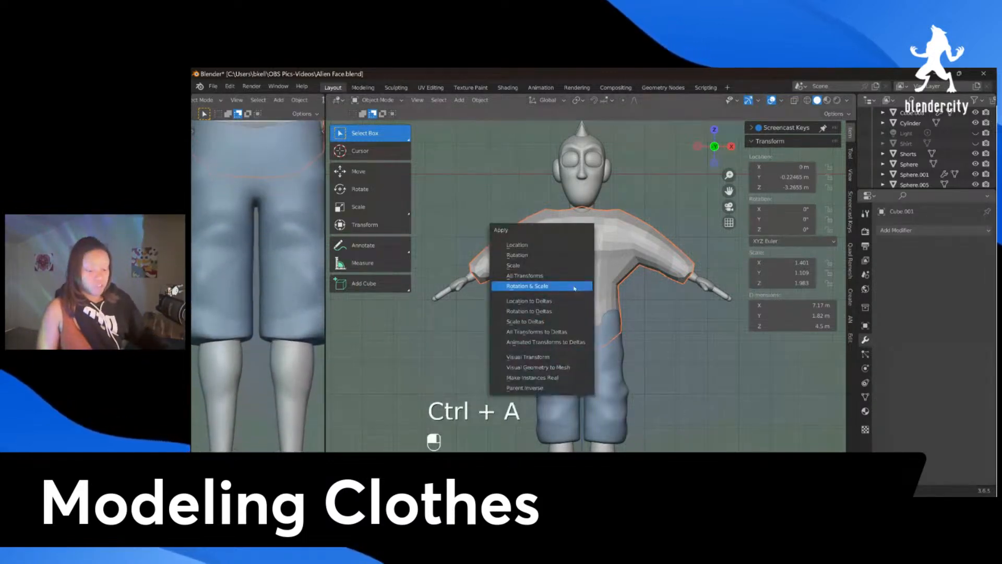
click(558, 286)
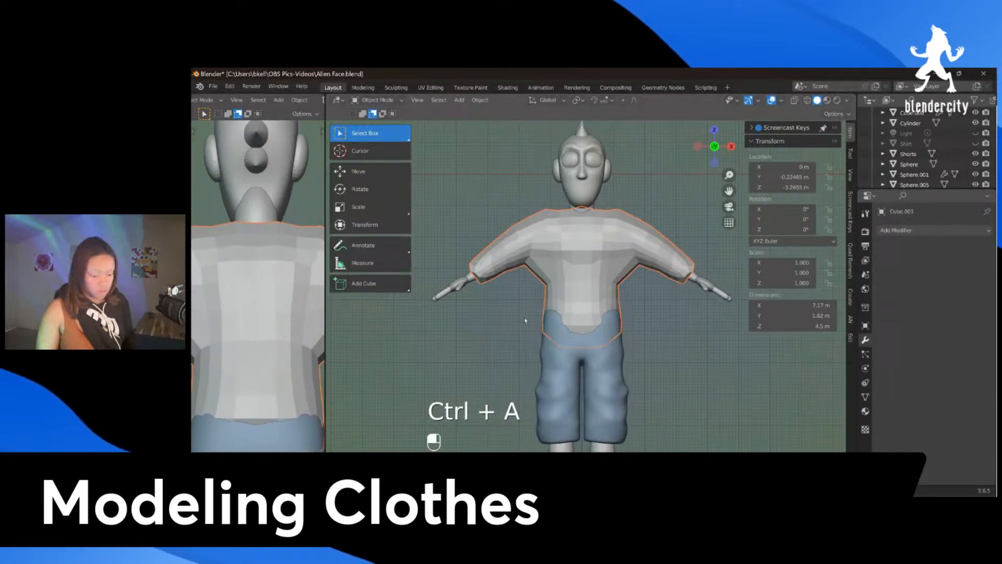
Step: Set the shirt's origin to its geometry
middle_drag(557, 282, 579, 286)
key(KP_1)
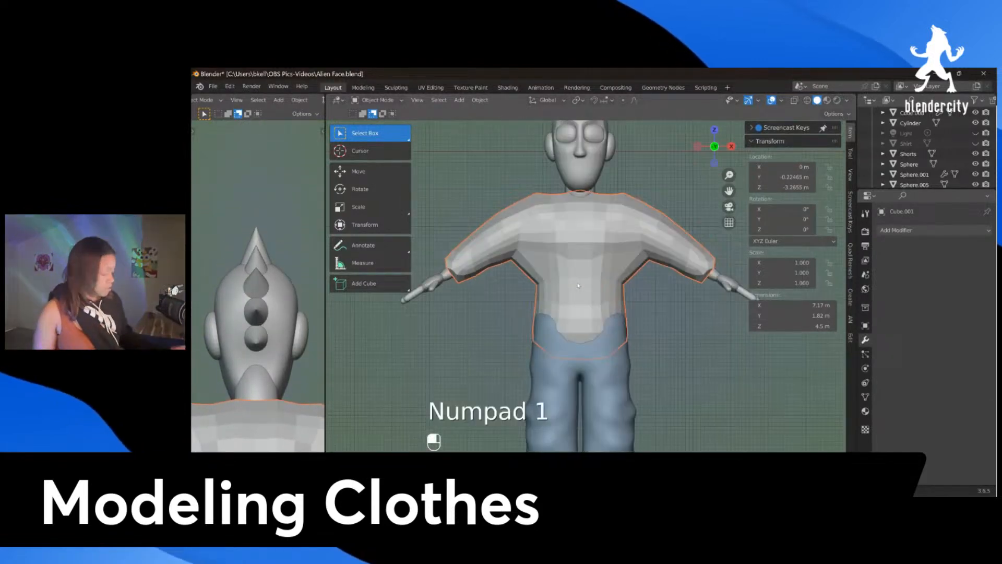
click(474, 103)
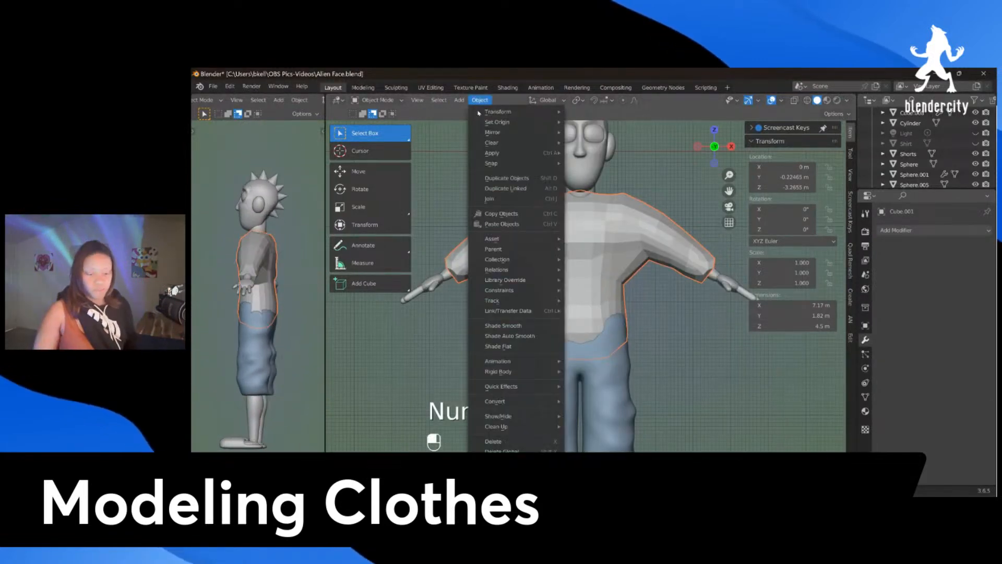
mouse_move(522, 122)
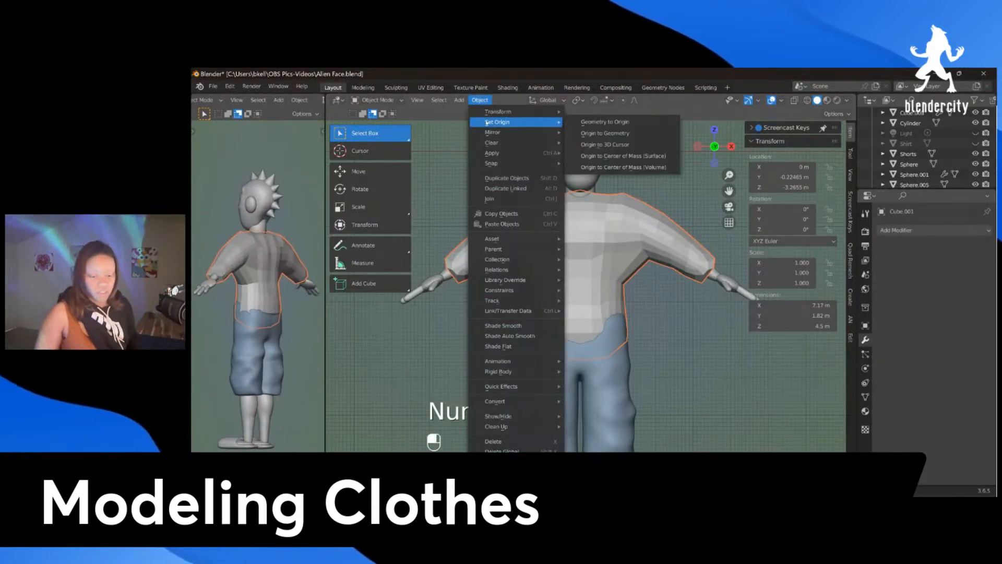
click(596, 133)
middle_drag(561, 254, 548, 266)
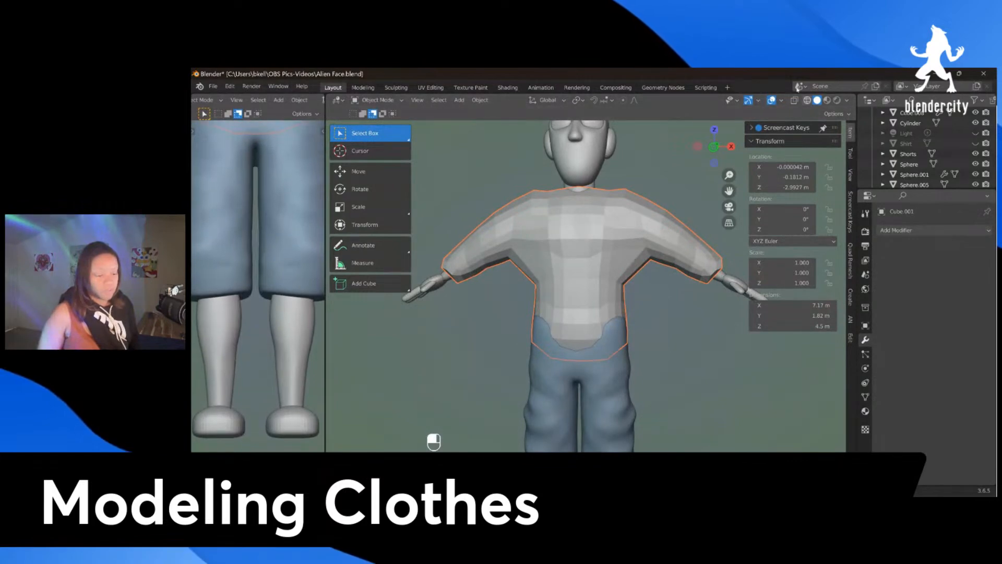
Step: Show object origins in the viewport to check the shirt's origin, hide them again and deselect the shirt
click(782, 101)
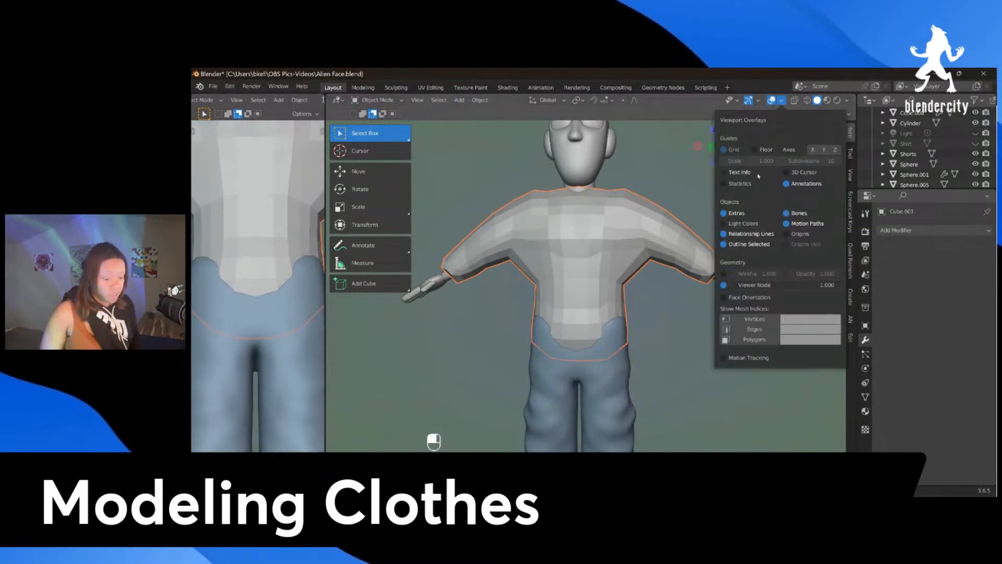
click(787, 235)
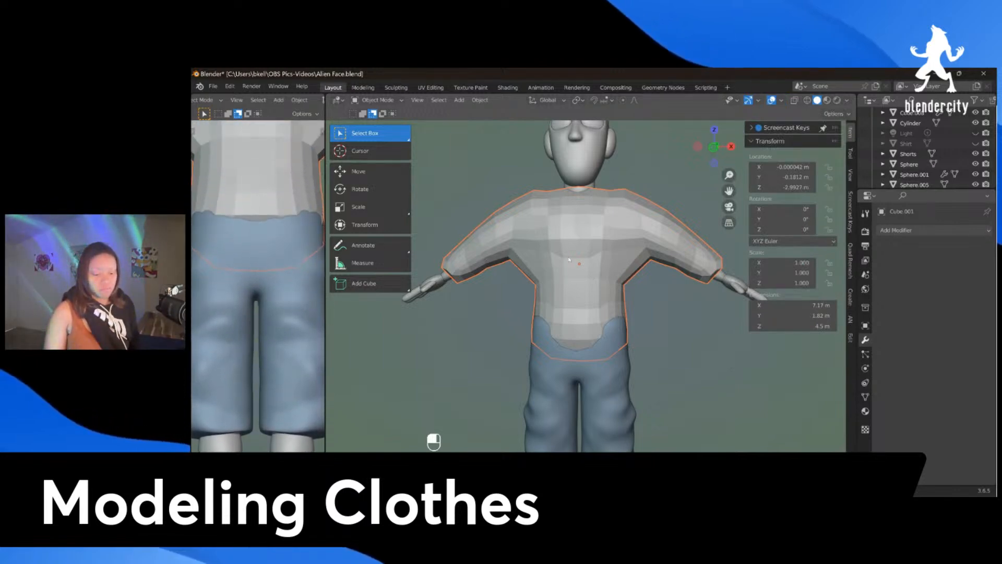
click(782, 101)
click(634, 160)
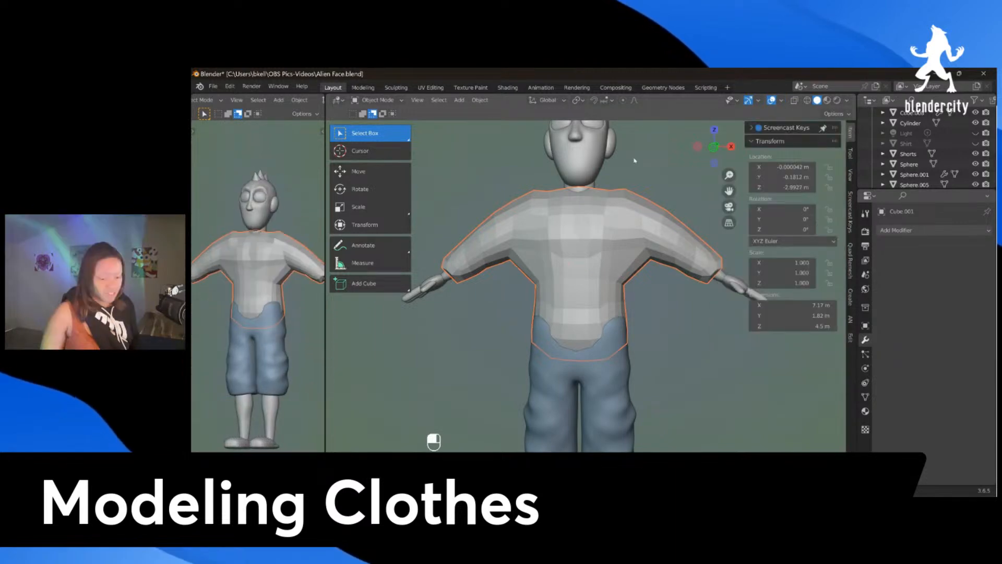
key(KP_1)
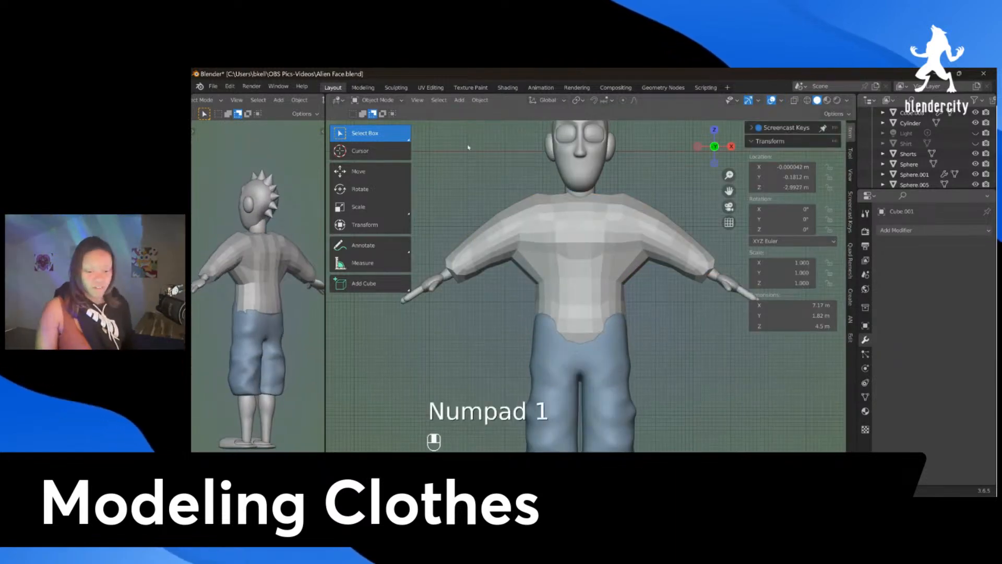
Step: Put the shirt into Sculpt Mode and turn on X-axis symmetry for sculpting
click(574, 235)
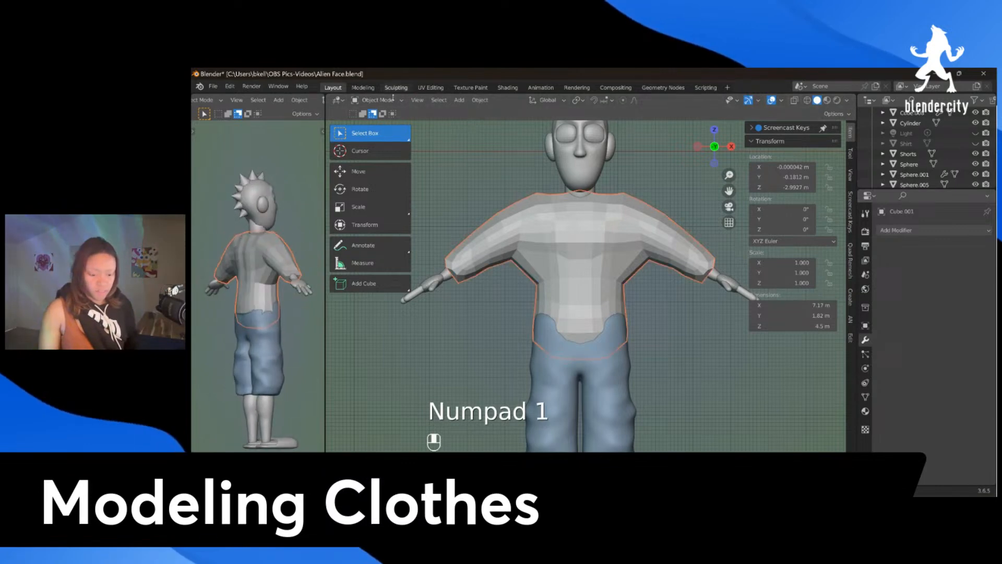
click(378, 100)
click(380, 135)
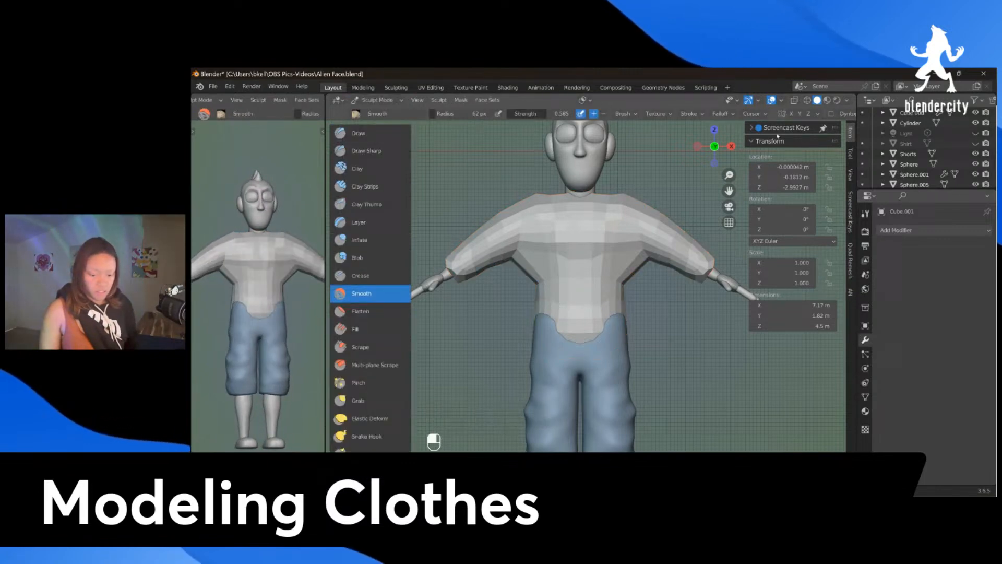
click(781, 100)
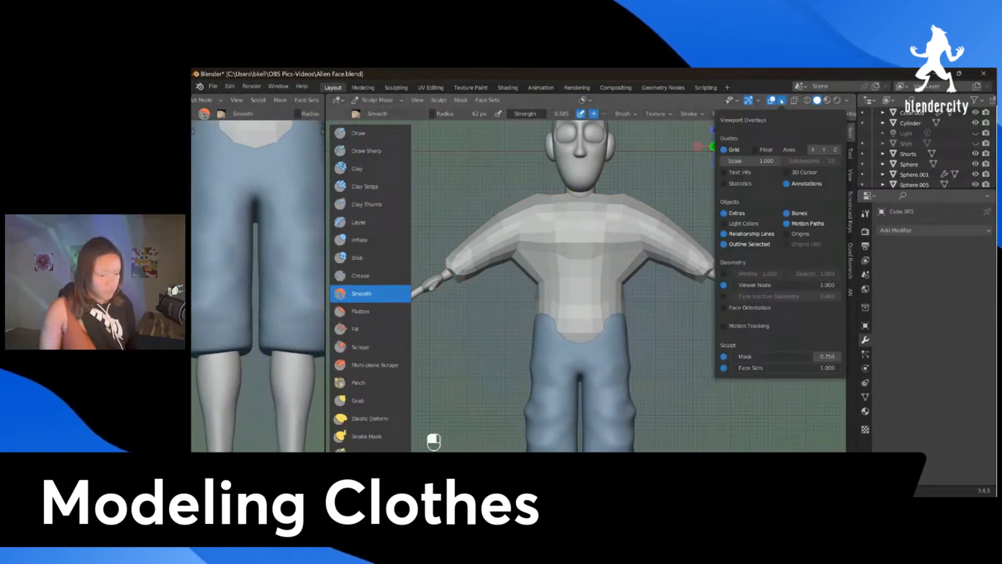
click(781, 101)
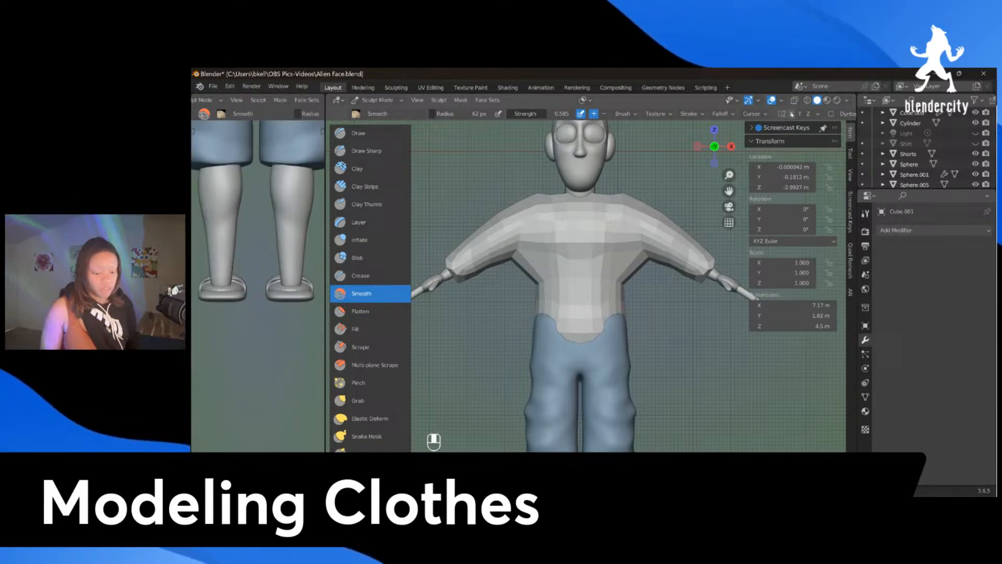
click(792, 114)
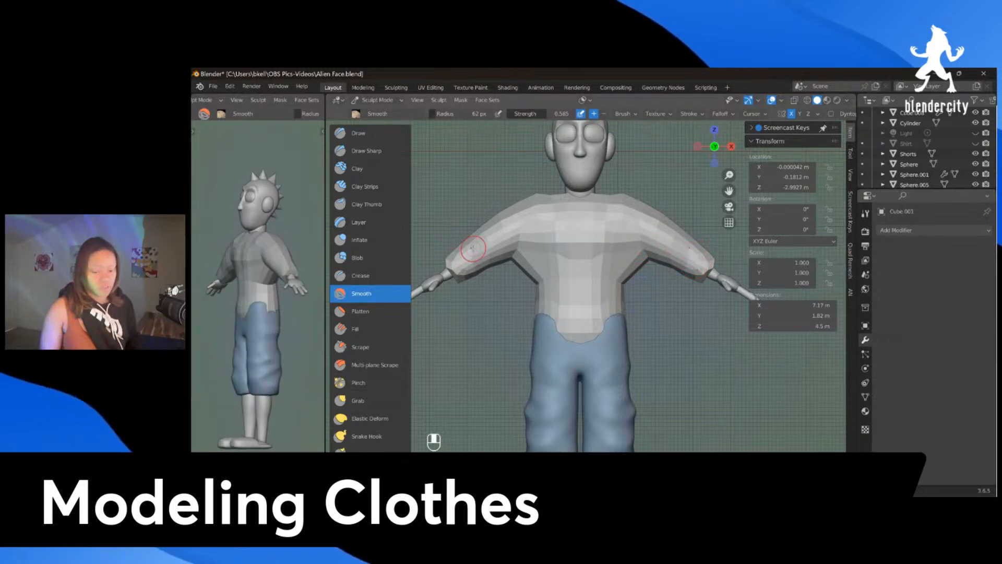
Step: Voxel remesh the shirt with a voxel size of 0.01 m
scroll(803, 114, down, 4)
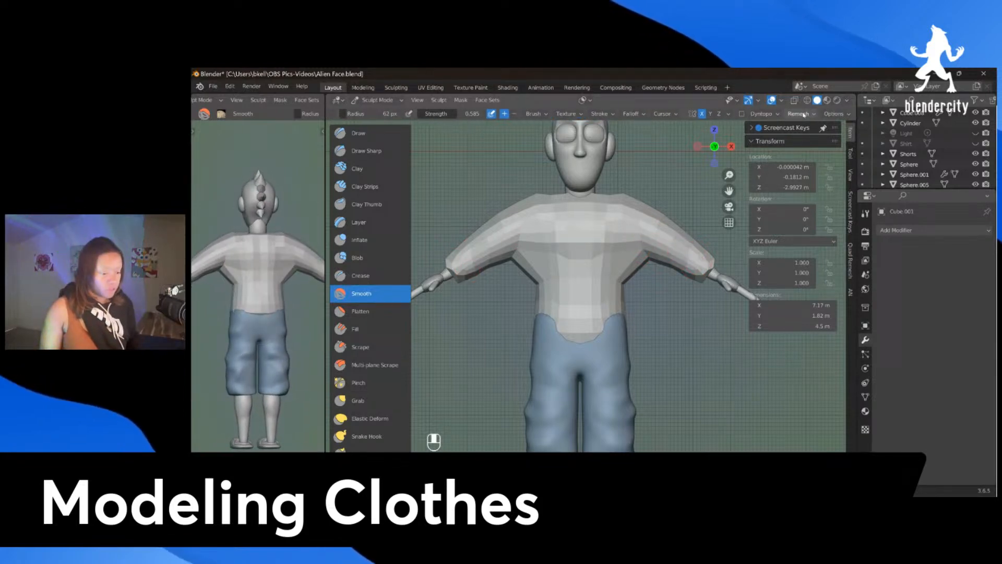
click(799, 114)
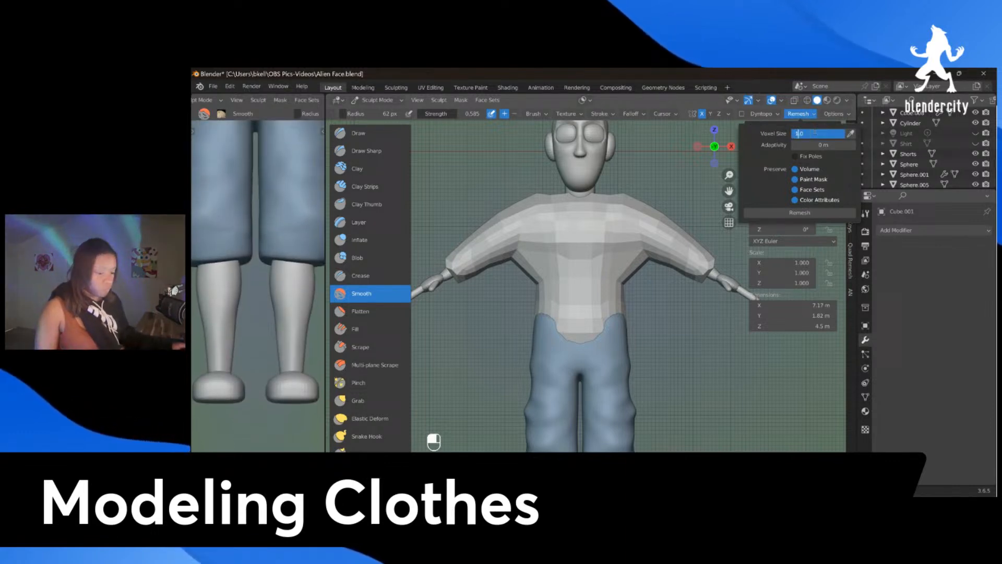
text(1)
key(BackSpace)
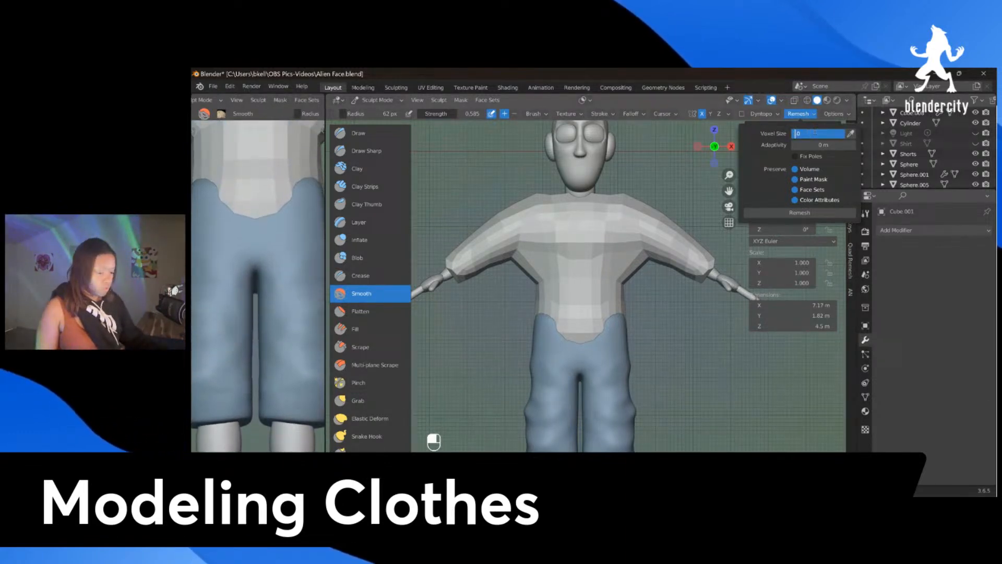
key(Delete)
key(Delete)
text(.01)
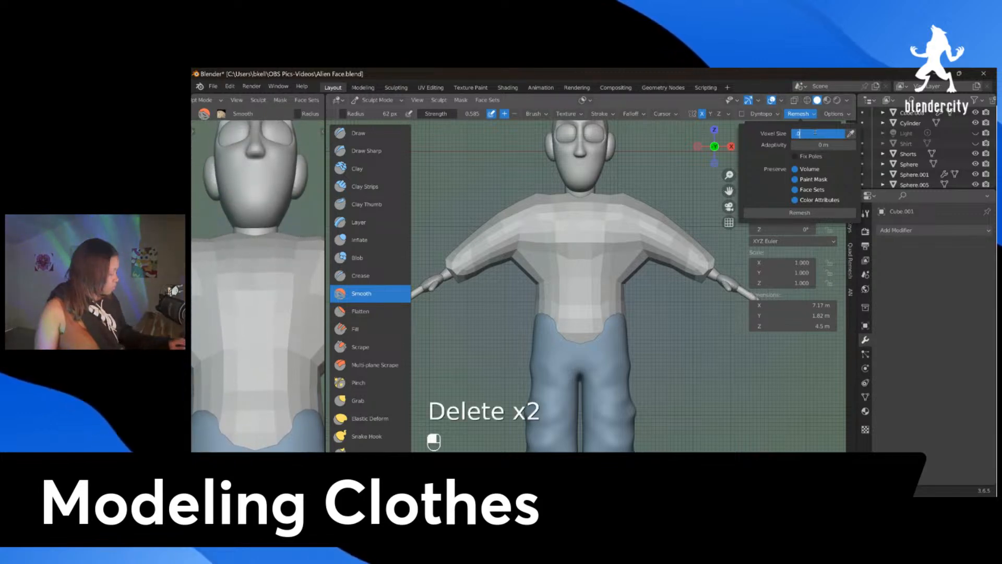
key(Return)
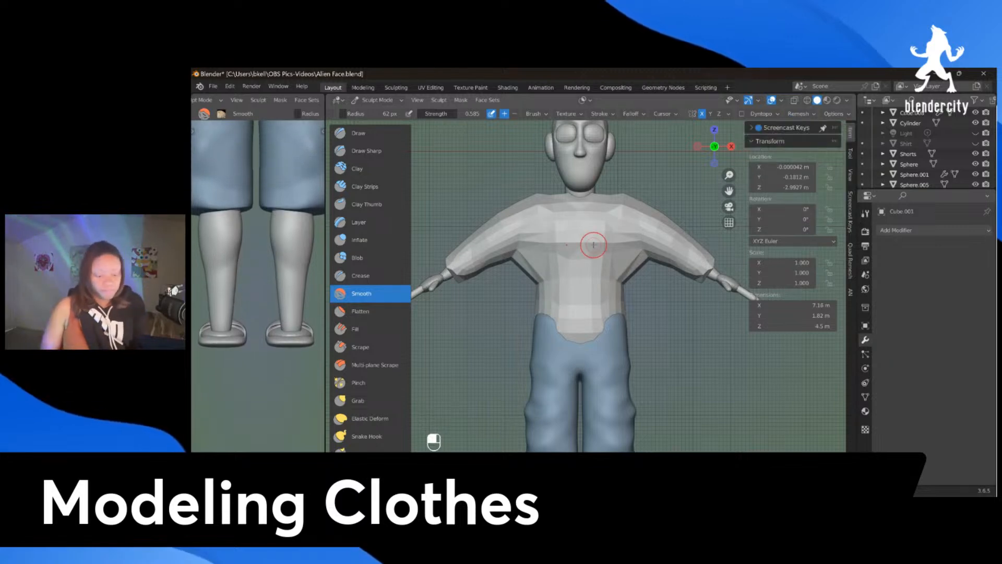
Step: Set the Smooth brush radius to 160 px for sculpting the remeshed shirt
shift+middle_drag(258, 178, 257, 397)
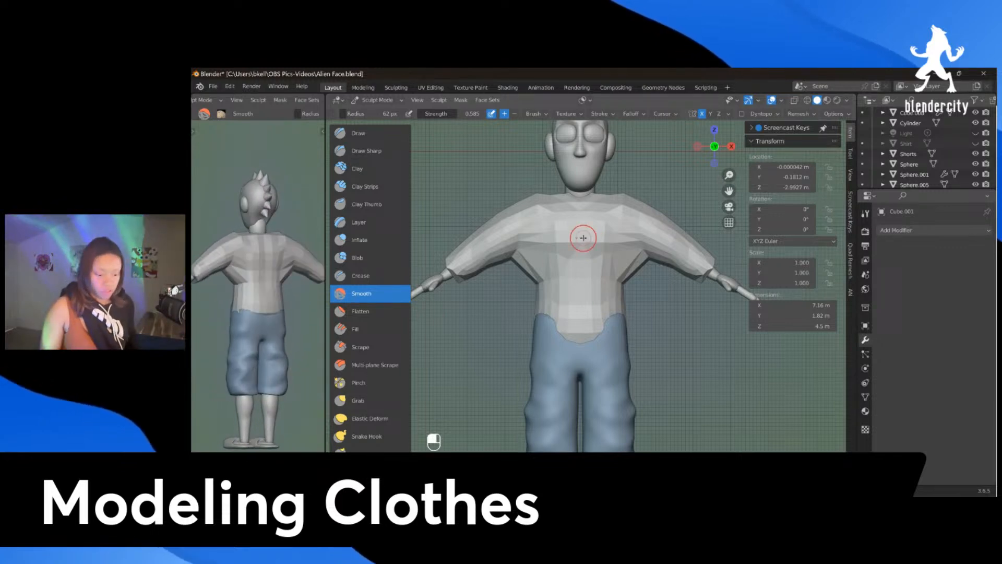
middle_drag(292, 334, 224, 334)
key(shift+s)
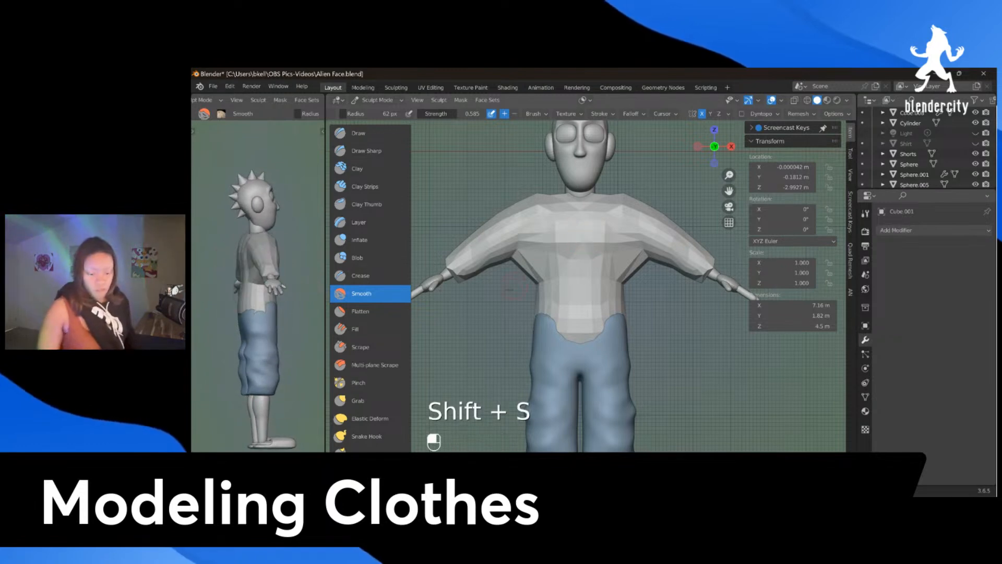
key(f)
click(574, 242)
middle_drag(574, 243, 584, 247)
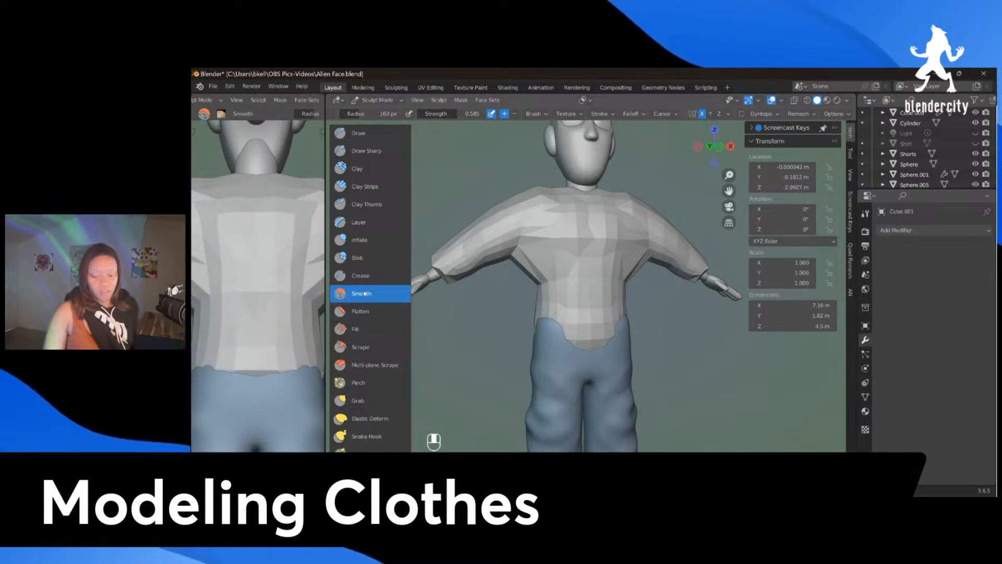
Step: Scrape down the faceted ridges on the shirt's torso and sleeves with the Scrape brush
click(362, 347)
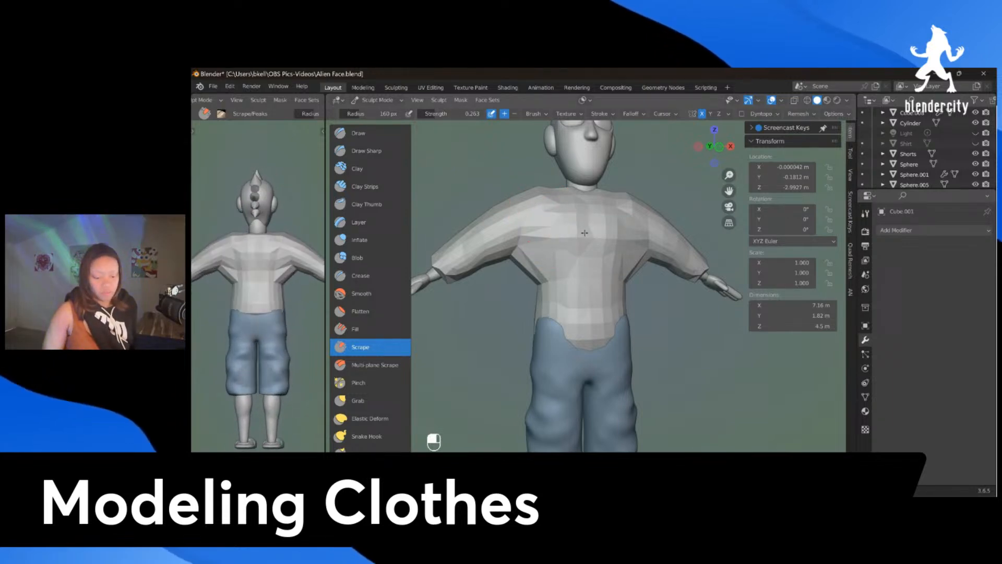
middle_drag(664, 234, 588, 240)
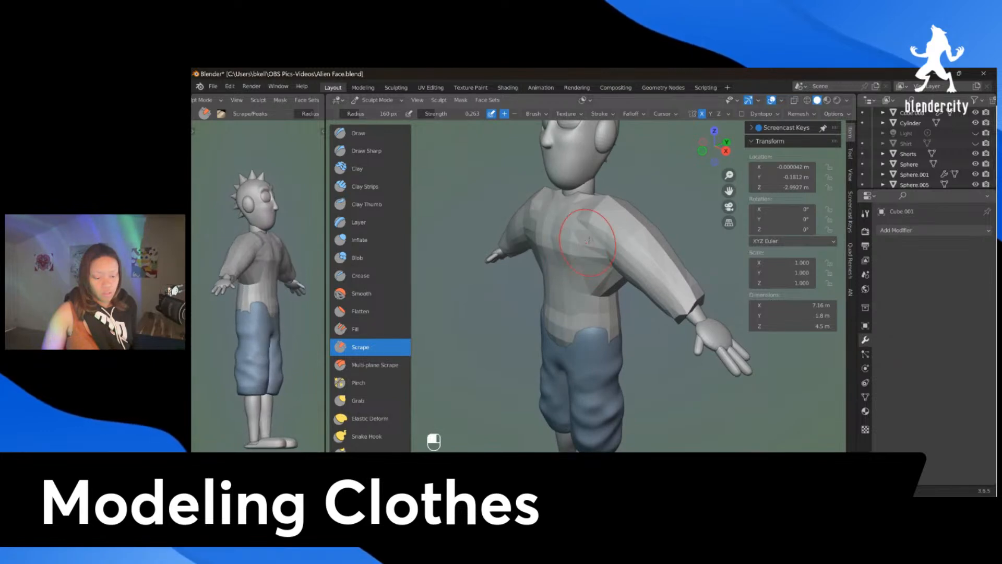
middle_drag(686, 294, 588, 236)
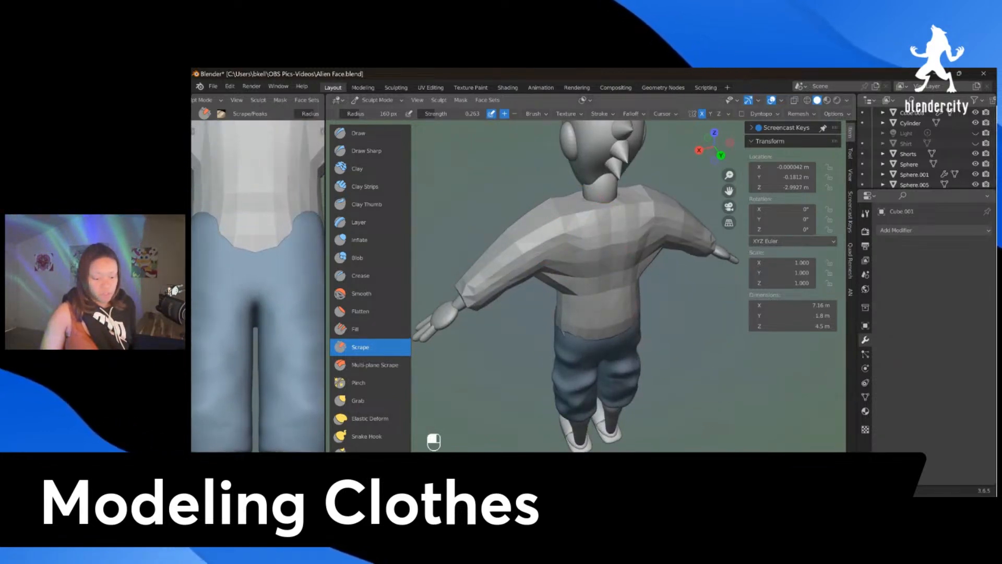
key(KP_1)
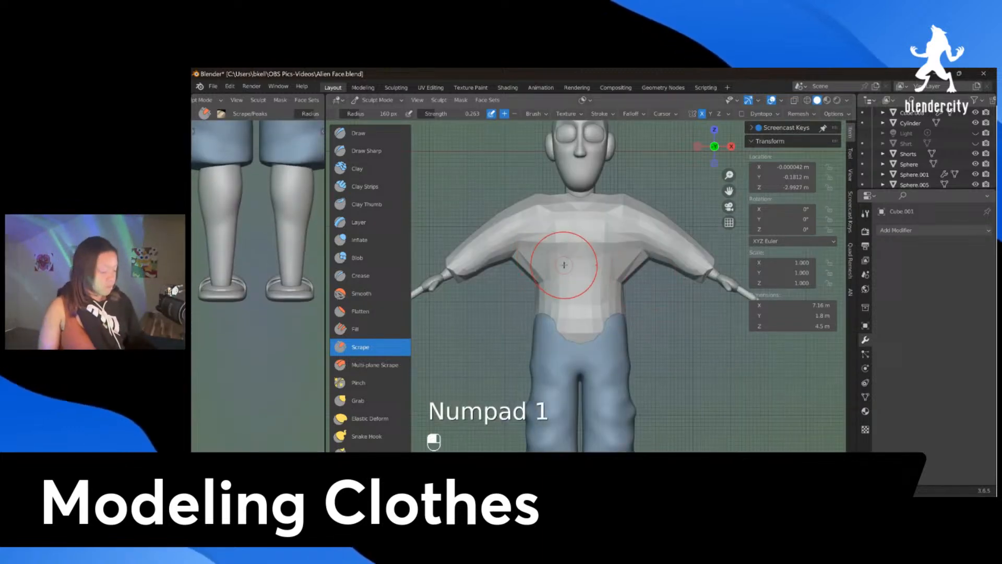
Step: Smooth the faceting on the shirt's chest, sleeves, back and sides with the Smooth brush
key(shift+s)
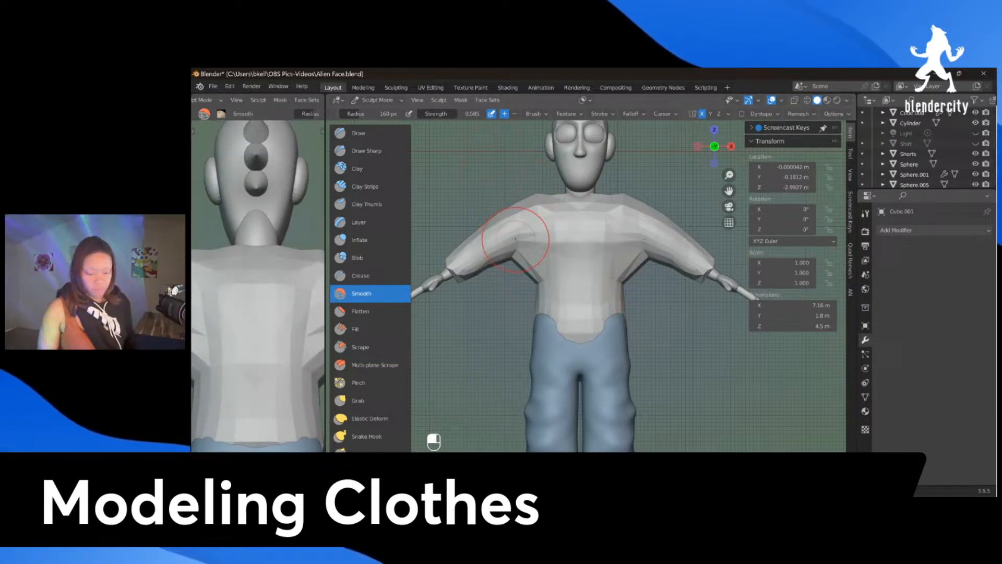
mouse_move(604, 204)
middle_down()
mouse_move(570, 307)
mouse_move(604, 210)
mouse_move(587, 232)
middle_up()
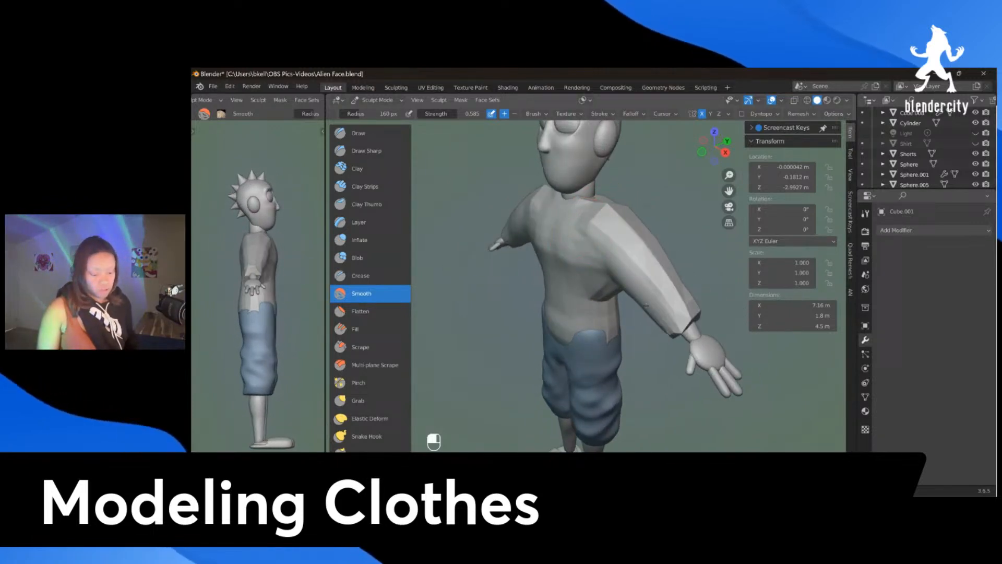
middle_drag(664, 326, 595, 243)
middle_drag(602, 314, 552, 262)
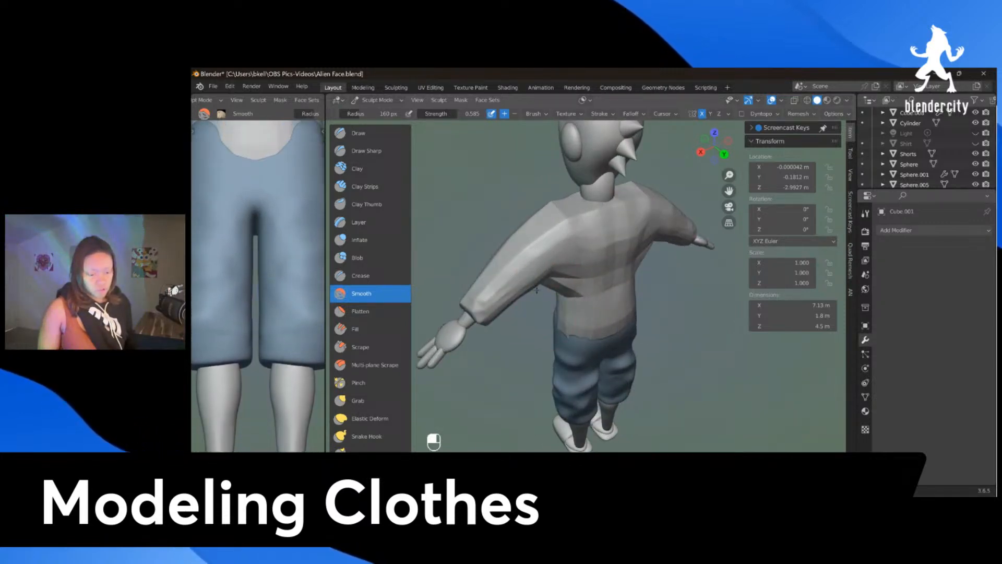
middle_drag(536, 290, 578, 245)
shift+middle_drag(256, 234, 255, 356)
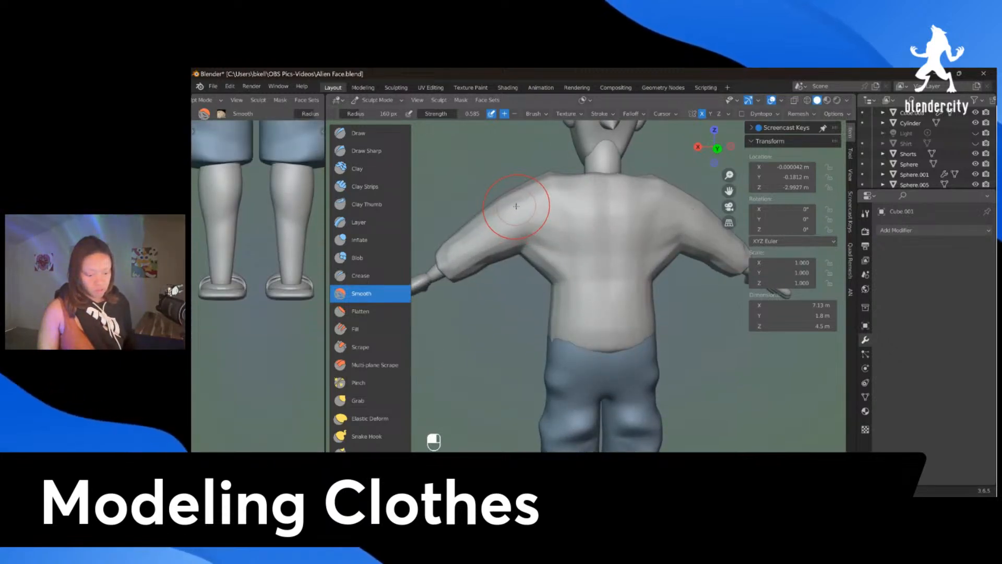
middle_drag(521, 201, 555, 217)
middle_drag(605, 237, 544, 301)
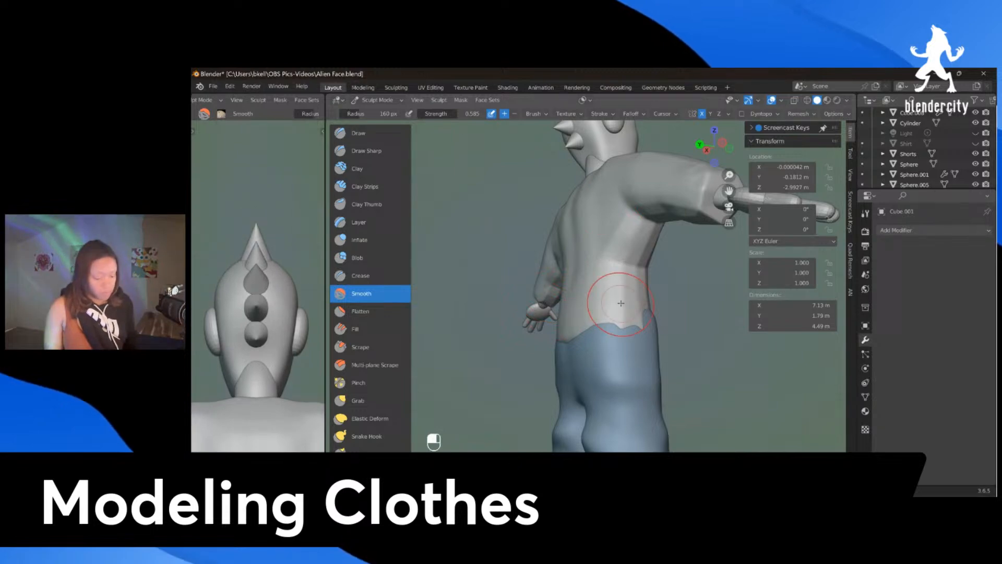
Step: Set the Smooth brush to a 256 px radius and 0.796 strength and smooth the shirt's front
key(KP_1)
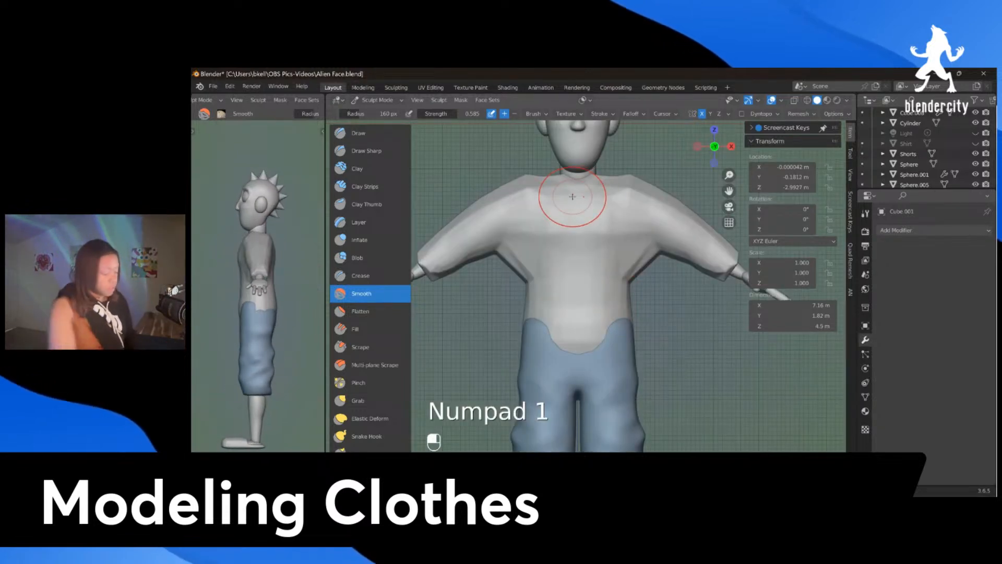
key(f)
click(589, 184)
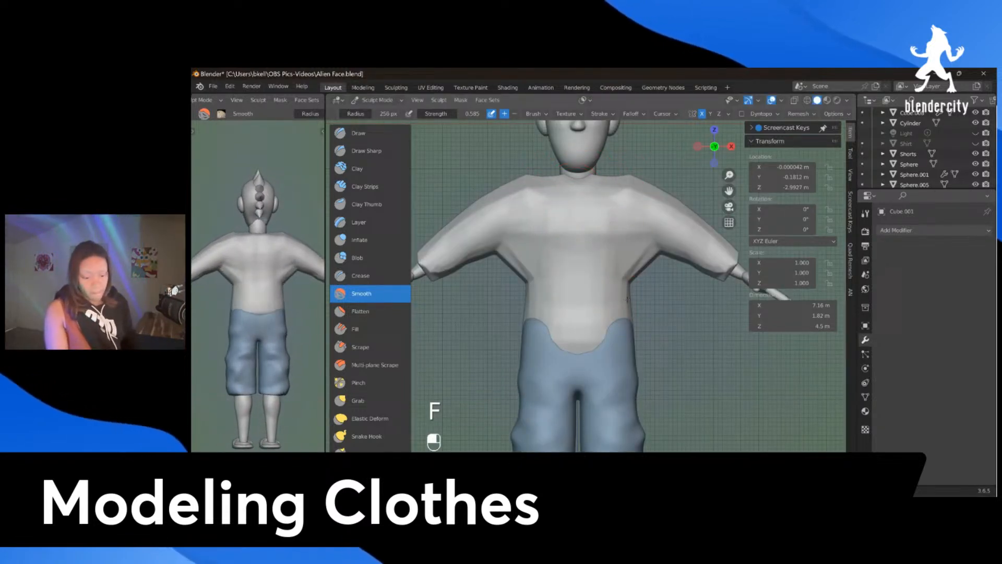
scroll(513, 248, down, 2)
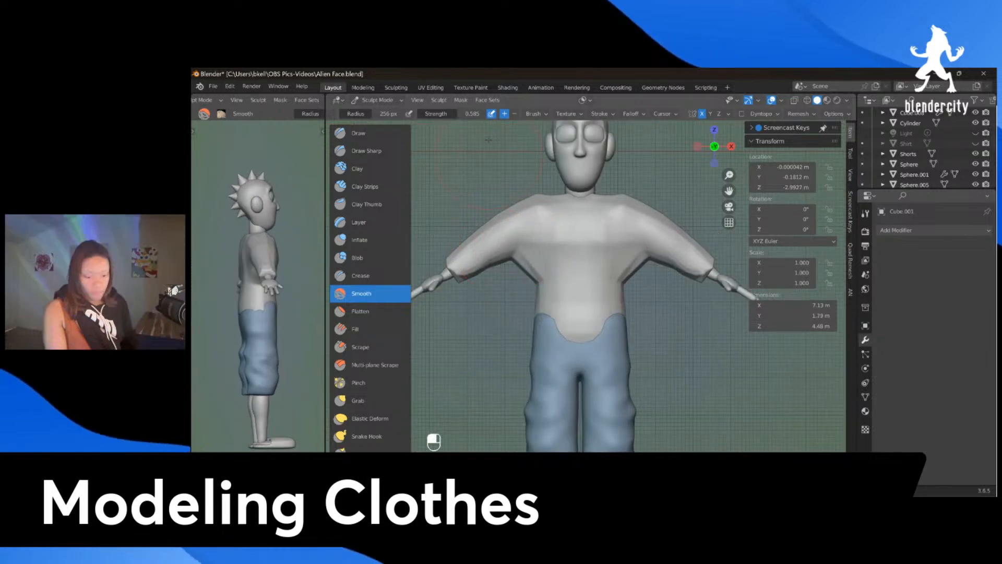
mouse_move(611, 224)
mouse_down()
mouse_move(582, 229)
mouse_move(536, 203)
mouse_up()
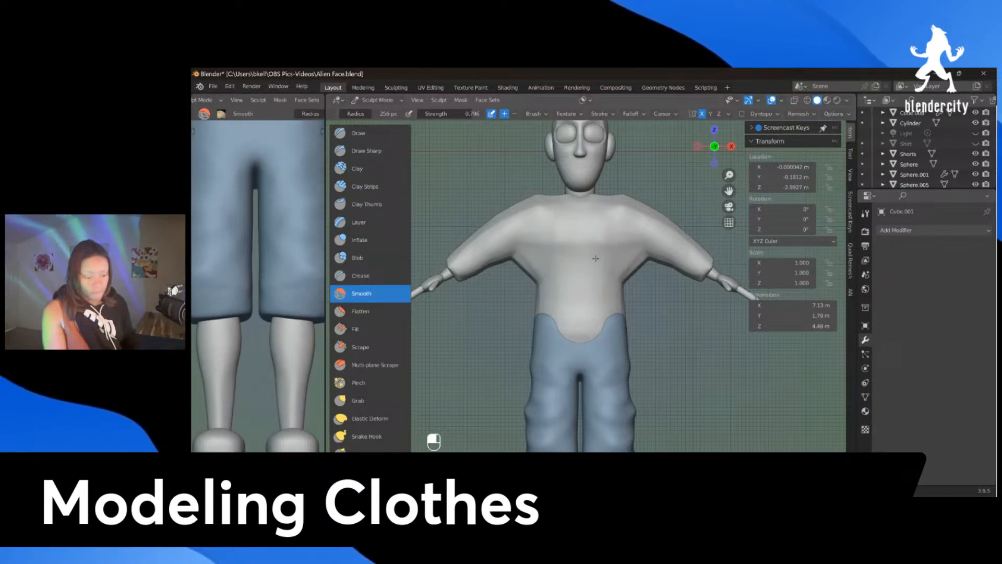
Step: Smooth the shirt's back, shoulders and sleeves with the enlarged Smooth brush
mouse_move(596, 213)
middle_down()
mouse_move(587, 250)
mouse_move(648, 210)
middle_up()
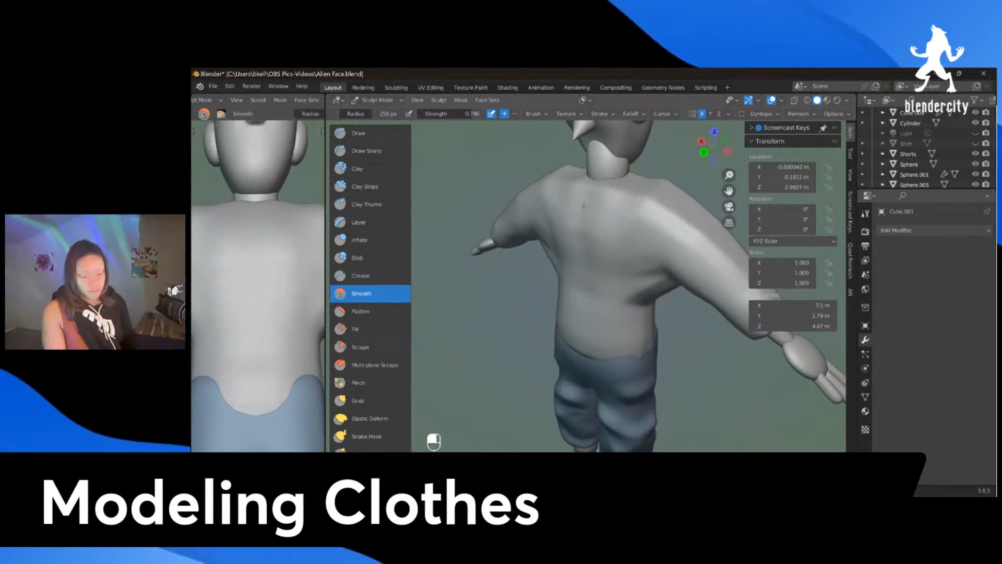
mouse_move(606, 247)
middle_down()
mouse_move(583, 284)
mouse_move(670, 317)
middle_up()
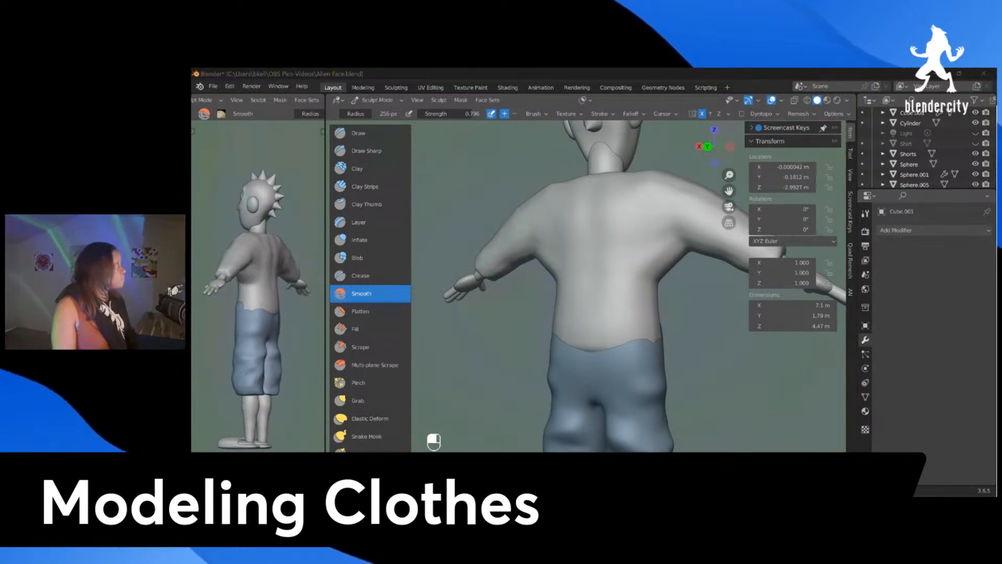
middle_drag(593, 290, 557, 179)
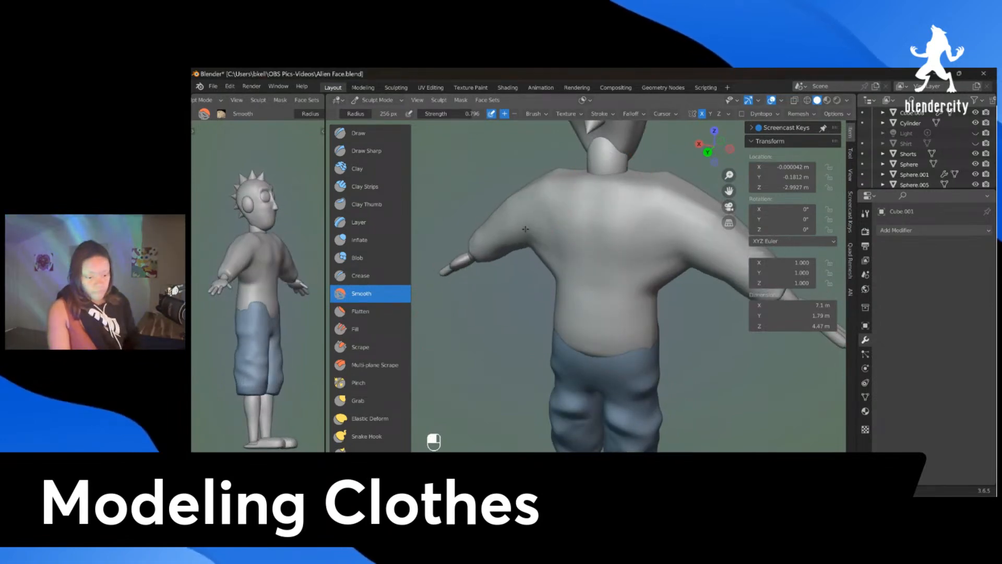
middle_drag(586, 224, 539, 212)
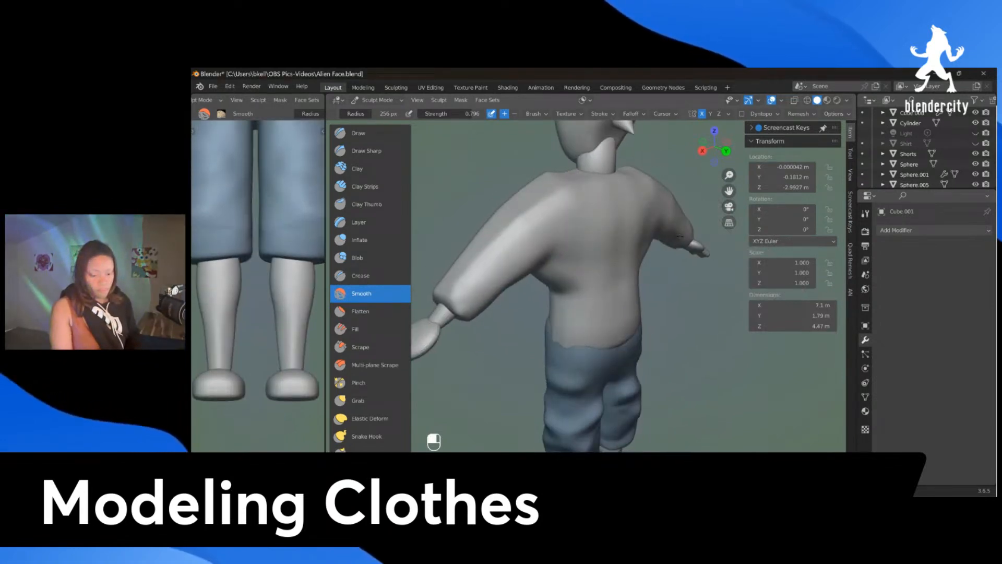
drag(540, 211, 487, 270)
mouse_move(569, 193)
middle_down()
mouse_move(553, 235)
mouse_move(558, 264)
middle_up()
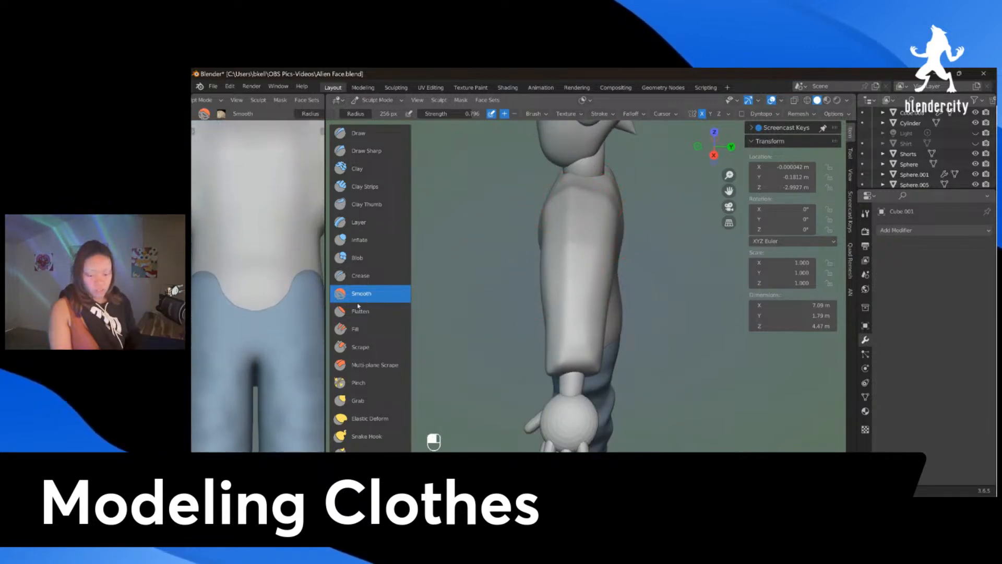
Step: Scrape the shirt's shoulders, neckline and upper sleeves with the Scrape brush at a 256 px radius
click(360, 347)
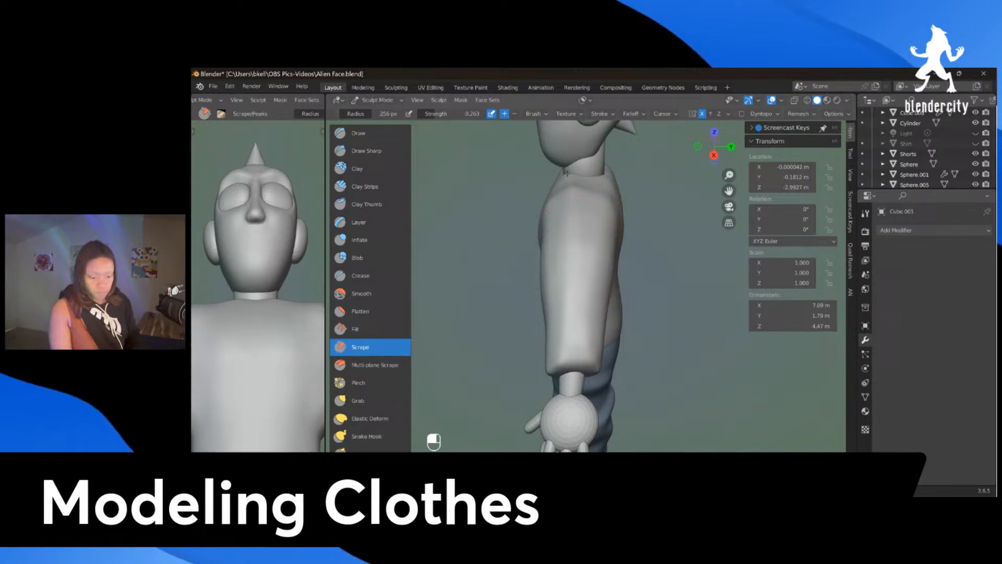
middle_drag(568, 194, 611, 232)
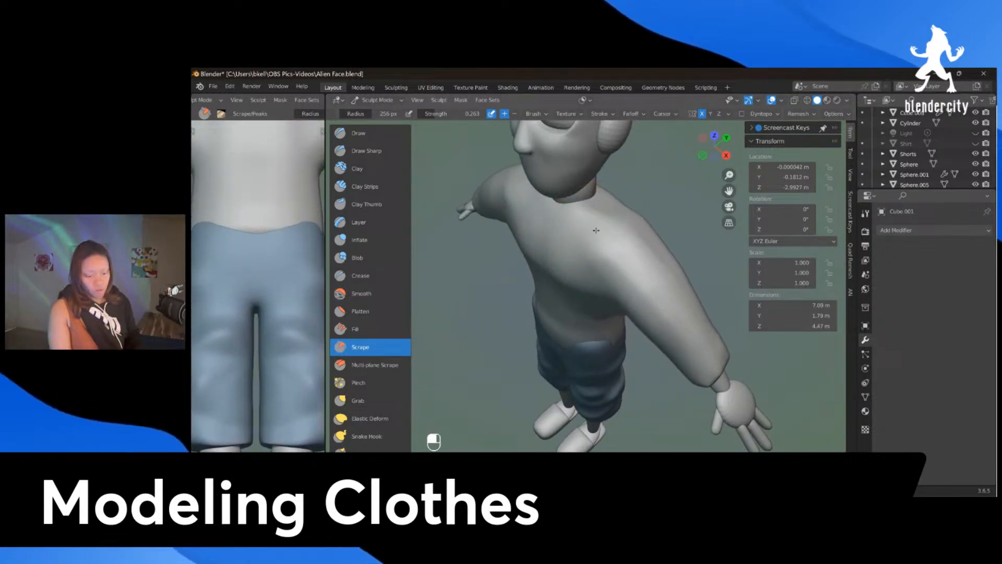
drag(611, 231, 647, 251)
middle_drag(647, 250, 660, 231)
scroll(660, 230, up, 1)
mouse_move(660, 230)
mouse_down()
mouse_move(623, 222)
mouse_move(625, 191)
mouse_move(652, 218)
mouse_up()
scroll(649, 230, down, 2)
mouse_move(643, 269)
middle_down()
mouse_move(613, 235)
mouse_move(568, 220)
middle_up()
middle_drag(528, 252, 603, 241)
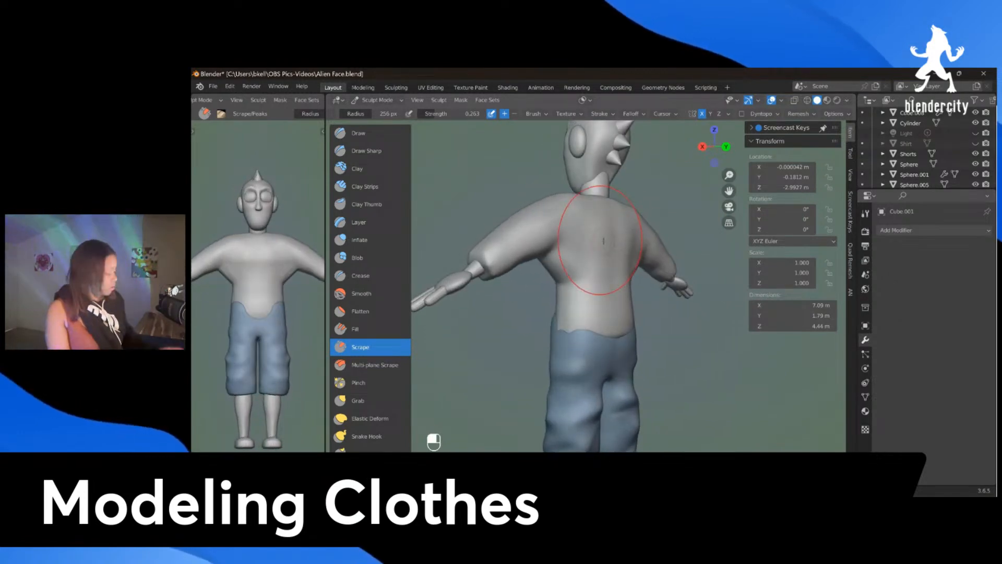
key(KP_1)
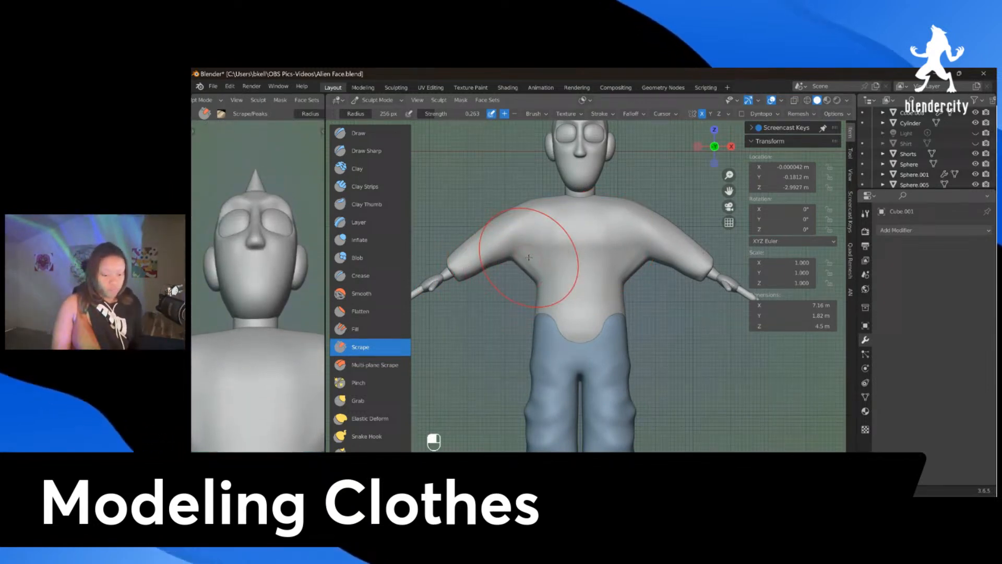
Step: Pull the side of the shirt's waist slightly outward with the Grab brush
key(g)
key(f)
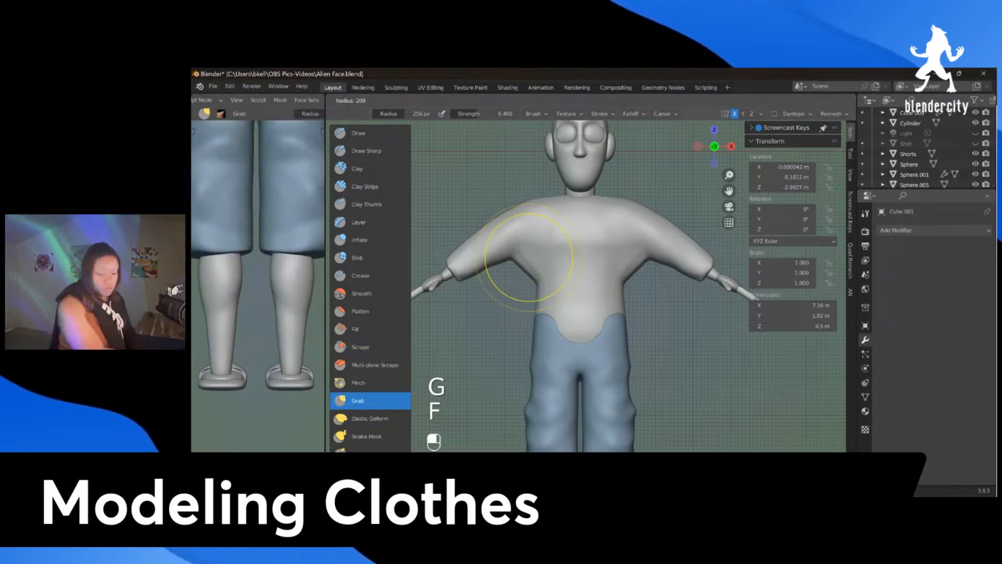
click(518, 252)
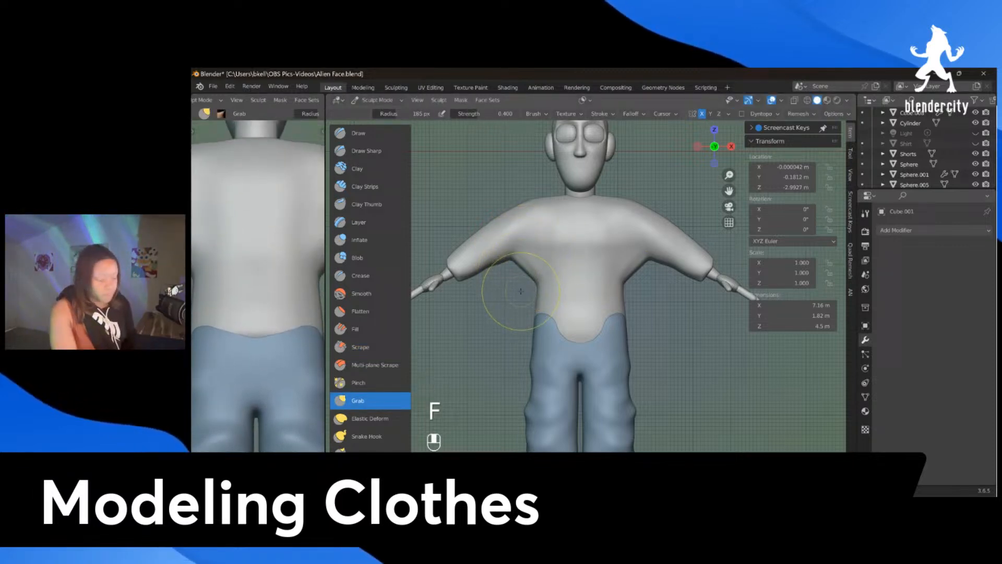
drag(534, 321, 527, 321)
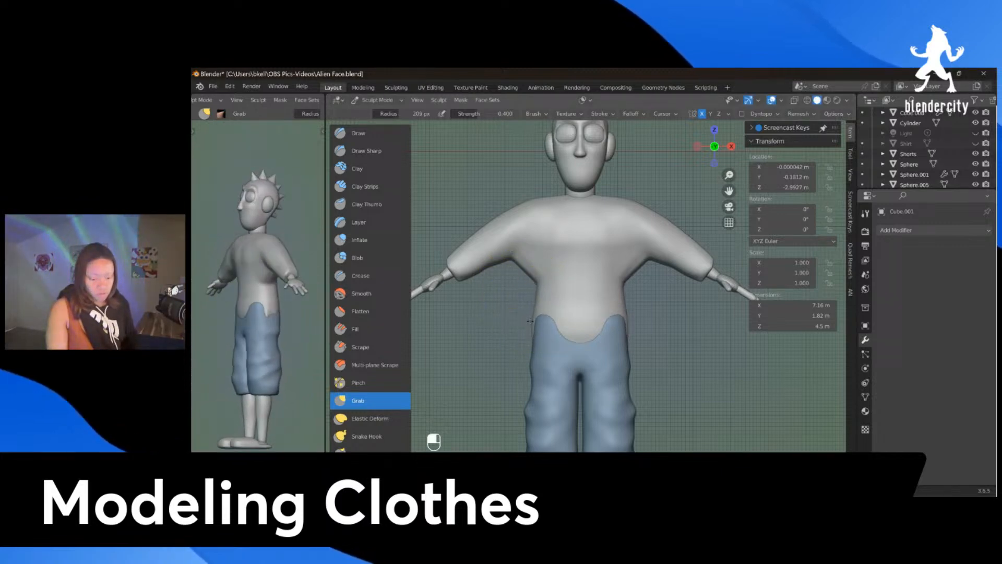
Step: Reshape the shirt's underarm upward and inward with the Grab brush, reducing its radius to 159 px
drag(536, 268, 543, 254)
key(f)
click(538, 261)
key(ctrl+z)
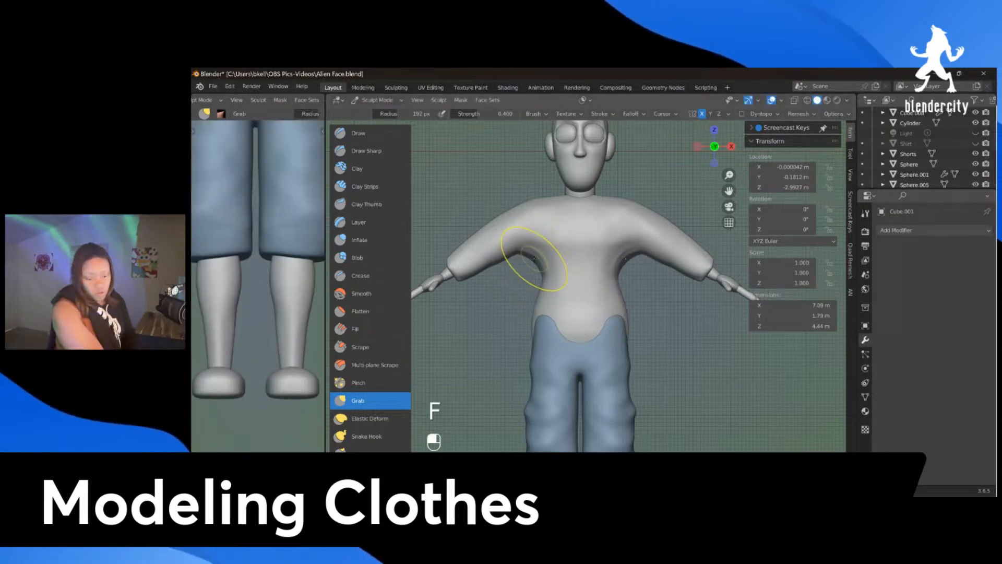
key(f)
click(532, 263)
drag(533, 261, 539, 247)
key(ctrl+z)
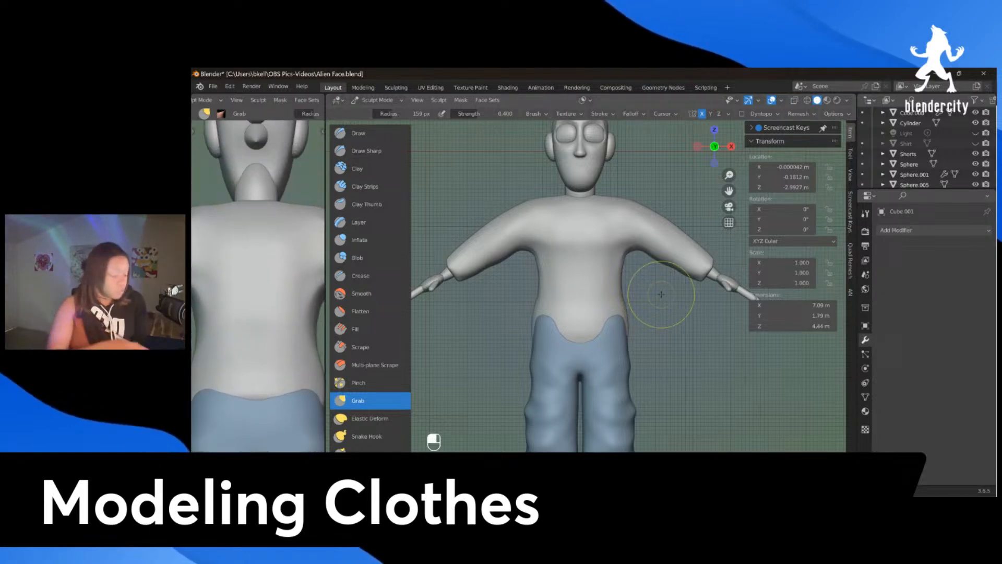
Step: Refine the shirt's underarm against the body in X-ray view with the Grab brush at a 119 px radius
key(alt+z)
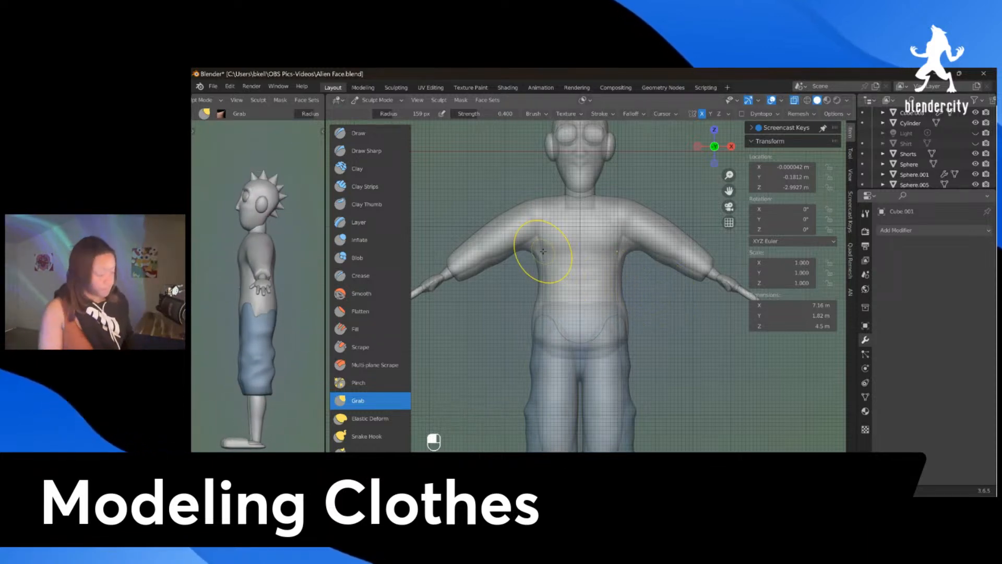
key(f)
click(526, 256)
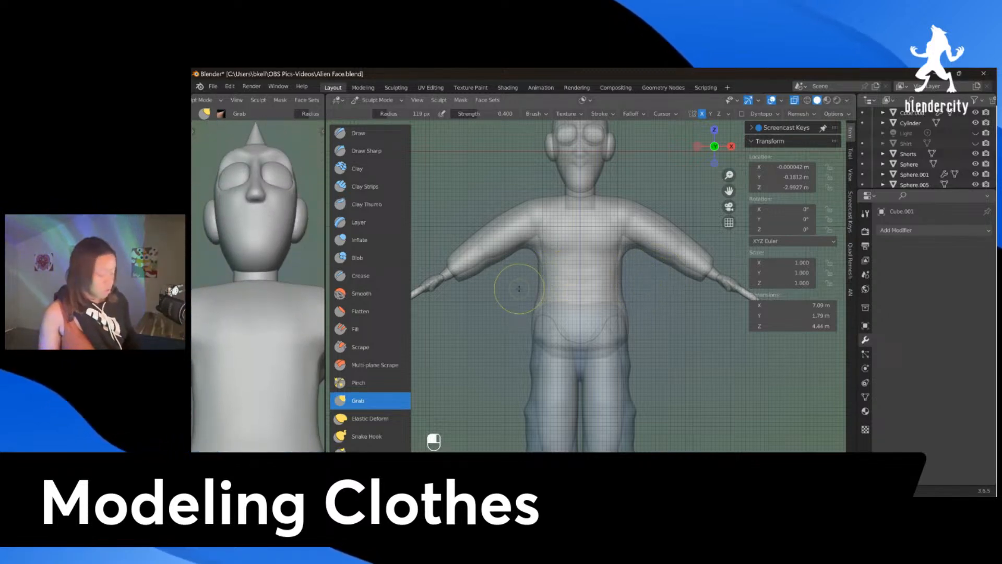
key(alt+z)
Step: Pull the shirt's side hem down over the shorts at the hips with the Grab brush, checking the fit in X-ray view
mouse_move(537, 340)
middle_down()
mouse_move(745, 332)
mouse_move(626, 291)
middle_up()
key(KP_1)
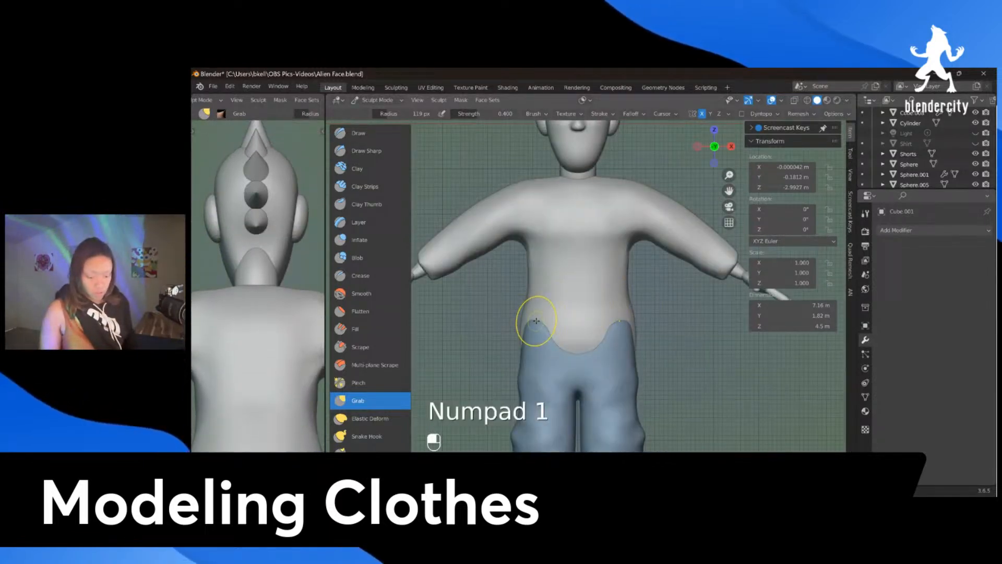
scroll(540, 313, down, 3)
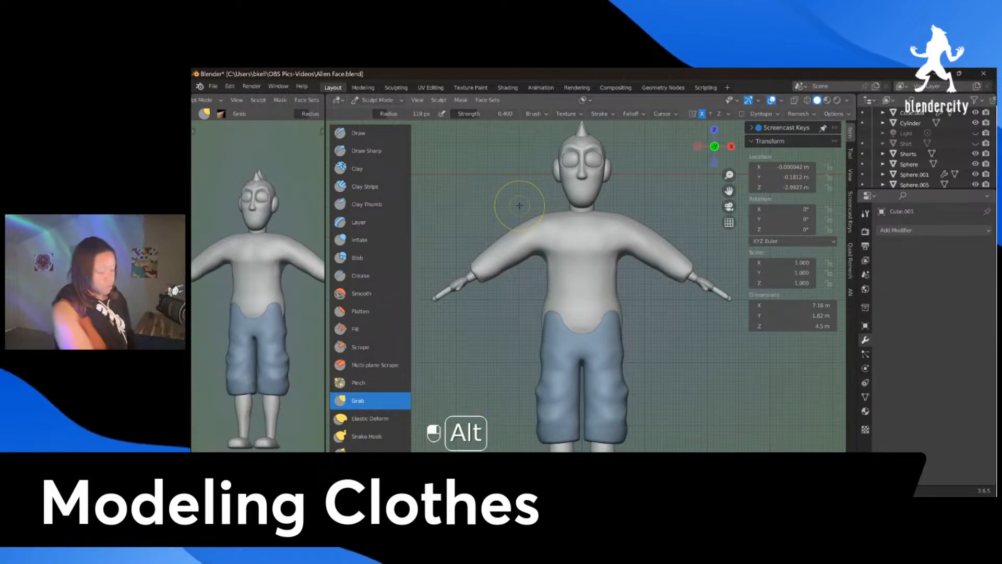
key(alt+z)
key(alt+z)
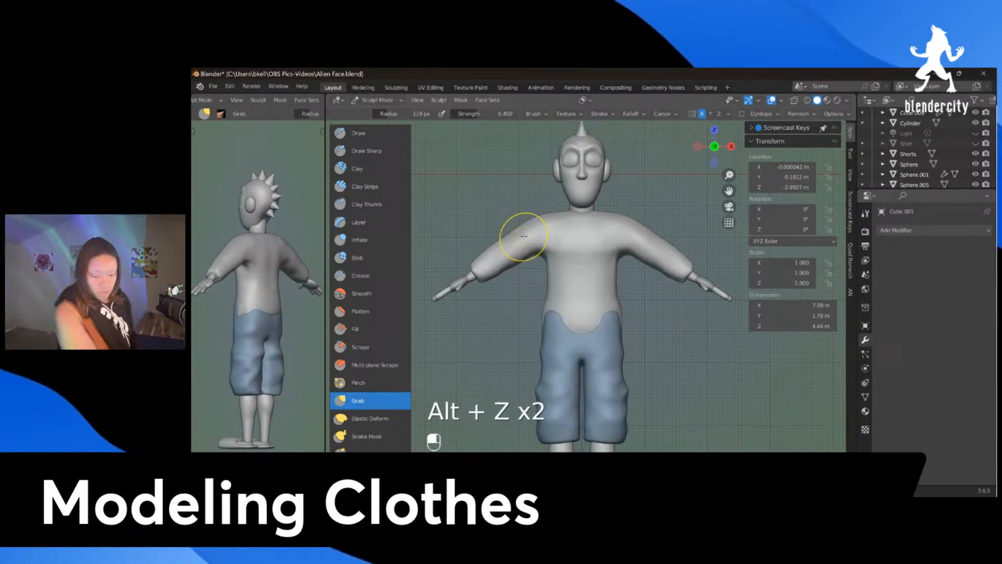
key(alt+z)
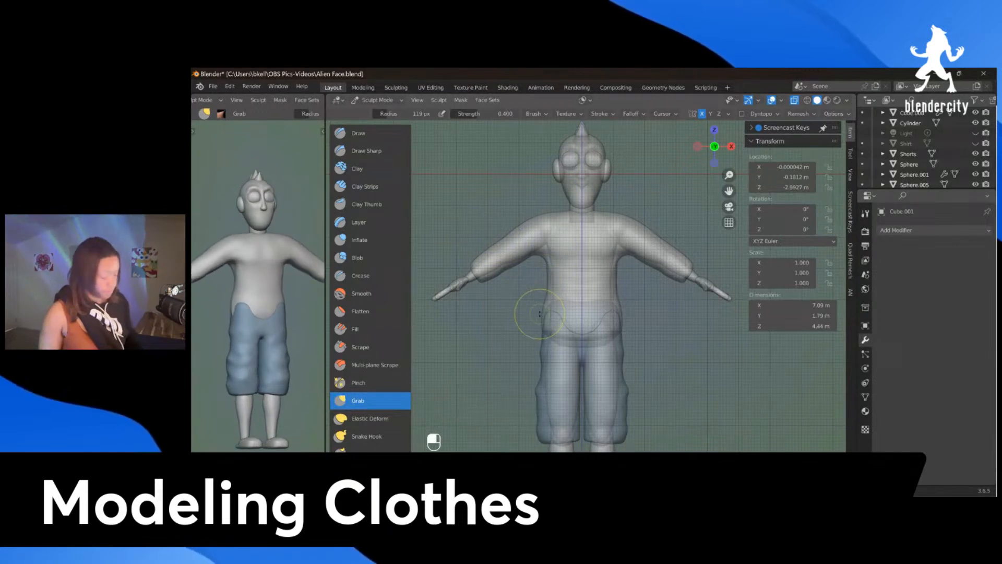
key(alt+z)
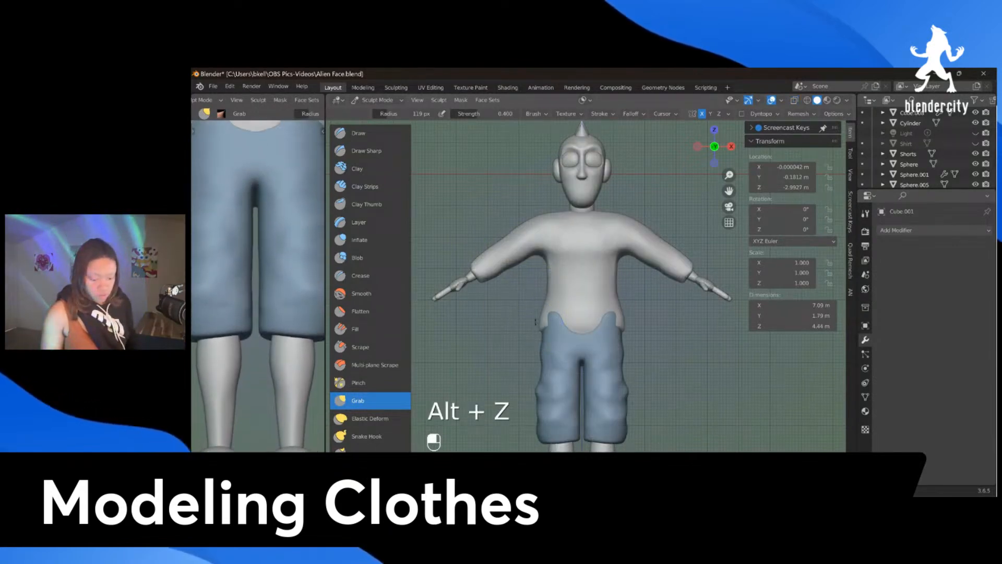
Step: Pull the shirt's hem into an even line over the shorts' waist around the front, sides and back
middle_drag(570, 313, 506, 347)
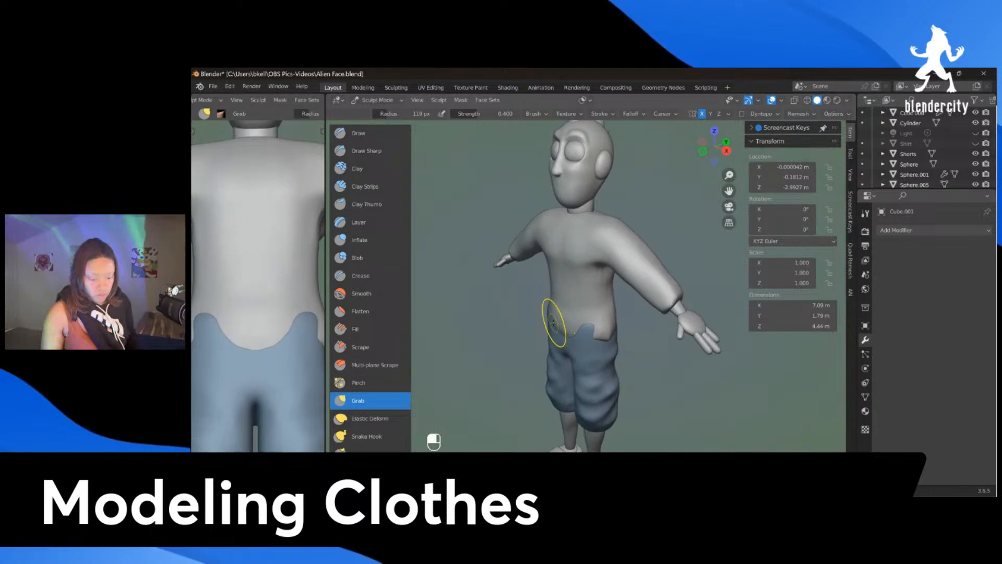
middle_drag(552, 325, 593, 351)
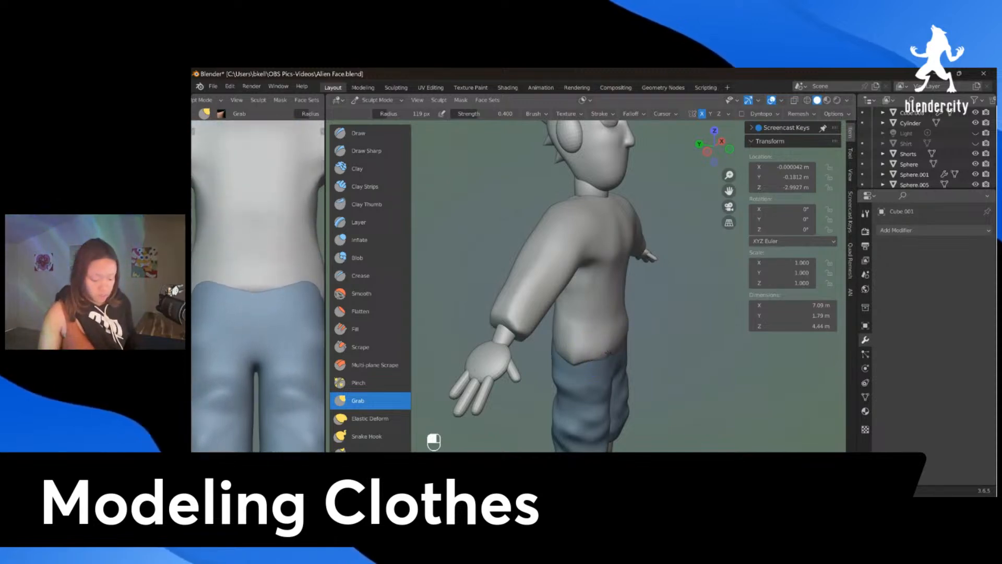
mouse_move(590, 345)
middle_down()
mouse_move(485, 351)
mouse_move(589, 332)
mouse_move(588, 353)
middle_up()
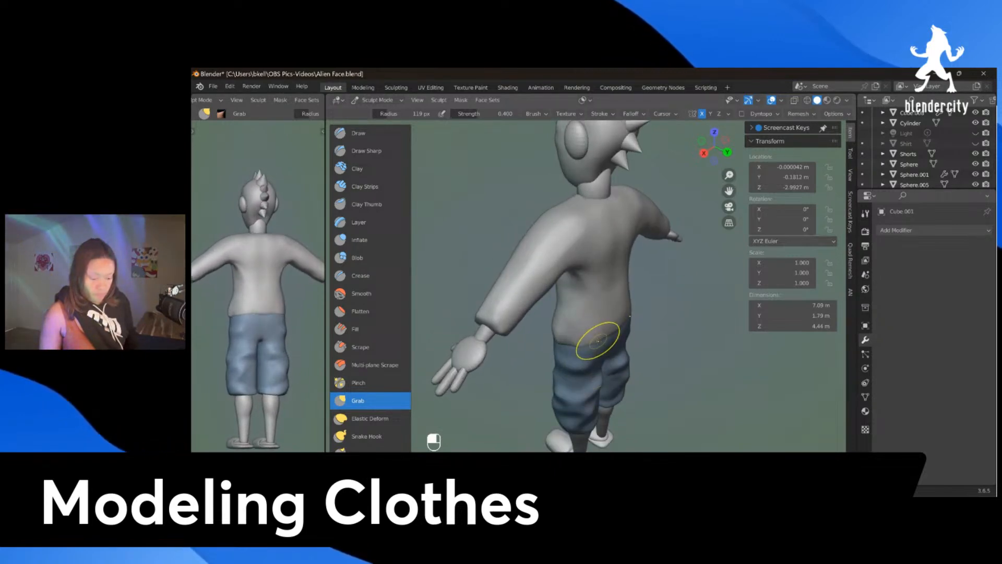
middle_drag(614, 343, 759, 317)
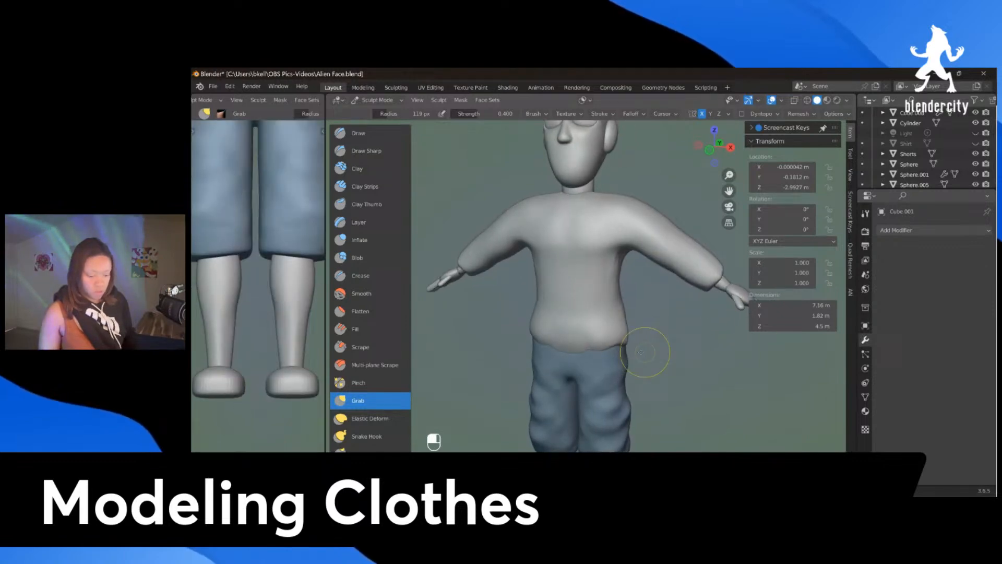
middle_drag(612, 345, 592, 351)
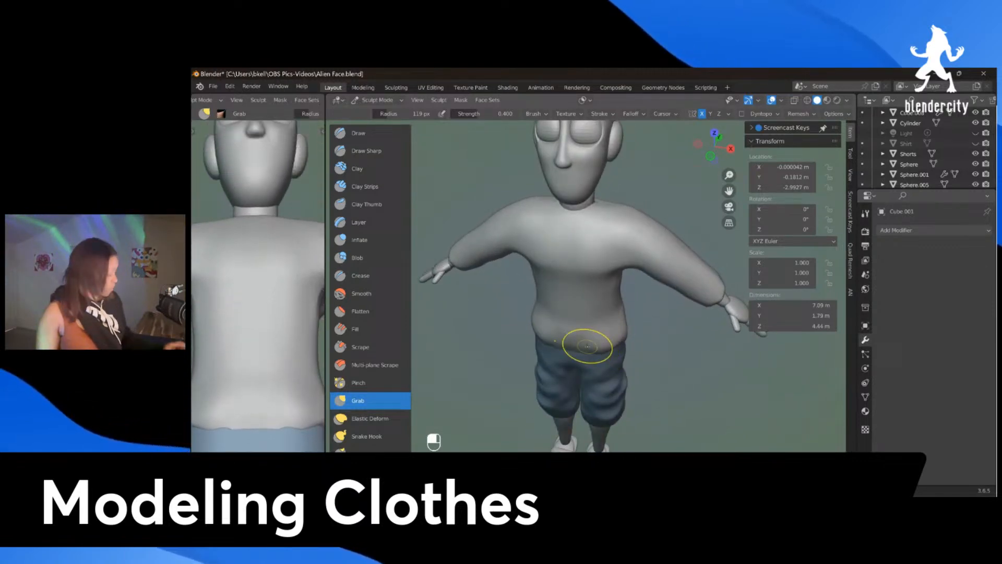
Step: Scrape the shirt's underarms and upper sleeves from the side and back with the Scrape brush at a 119 px radius
key(KP_1)
mouse_move(589, 251)
middle_down()
mouse_move(645, 225)
mouse_move(689, 232)
middle_up()
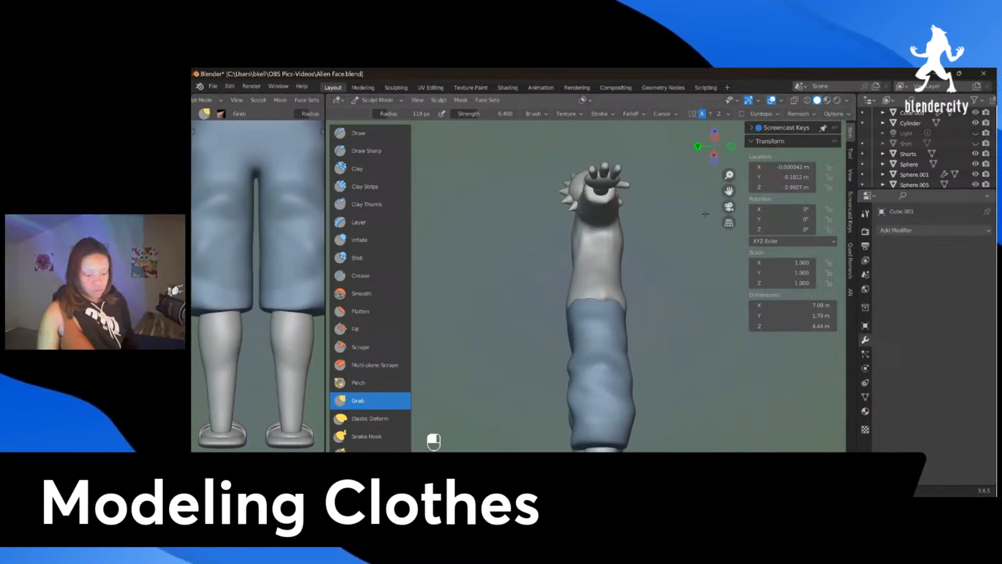
click(360, 346)
mouse_move(590, 264)
middle_down()
mouse_move(623, 271)
mouse_move(614, 234)
middle_up()
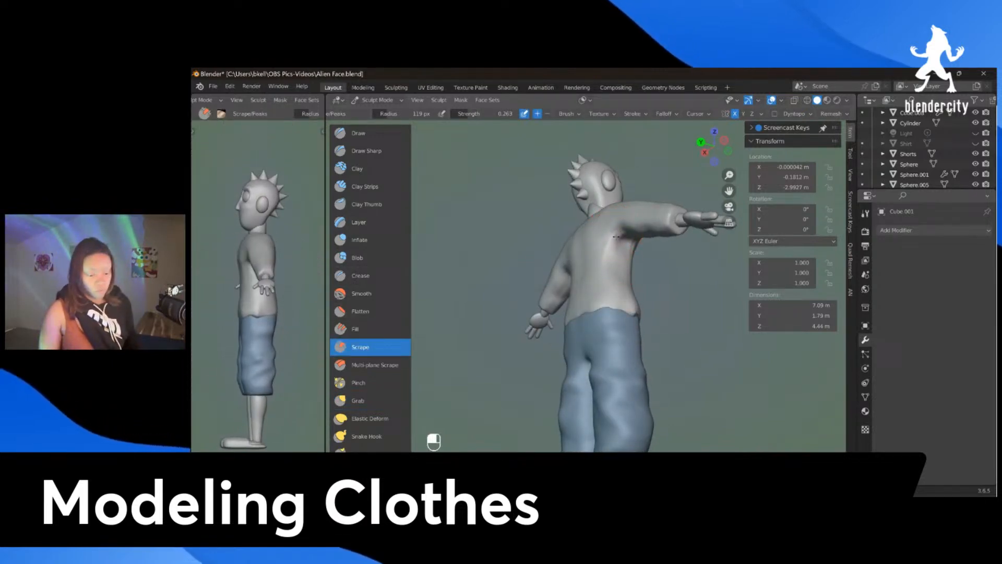
middle_drag(619, 220, 640, 228)
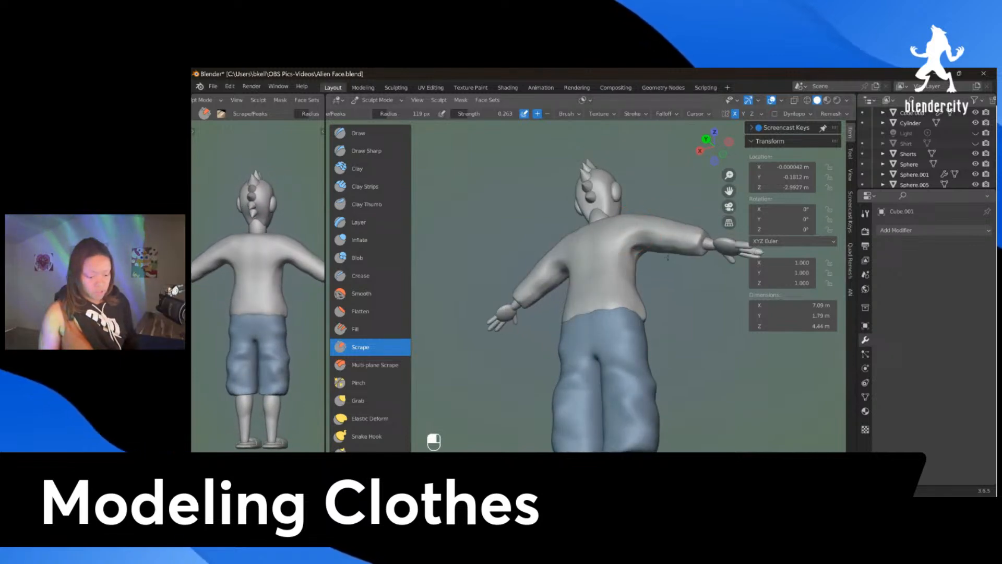
key(KP_1)
scroll(666, 231, up, 3)
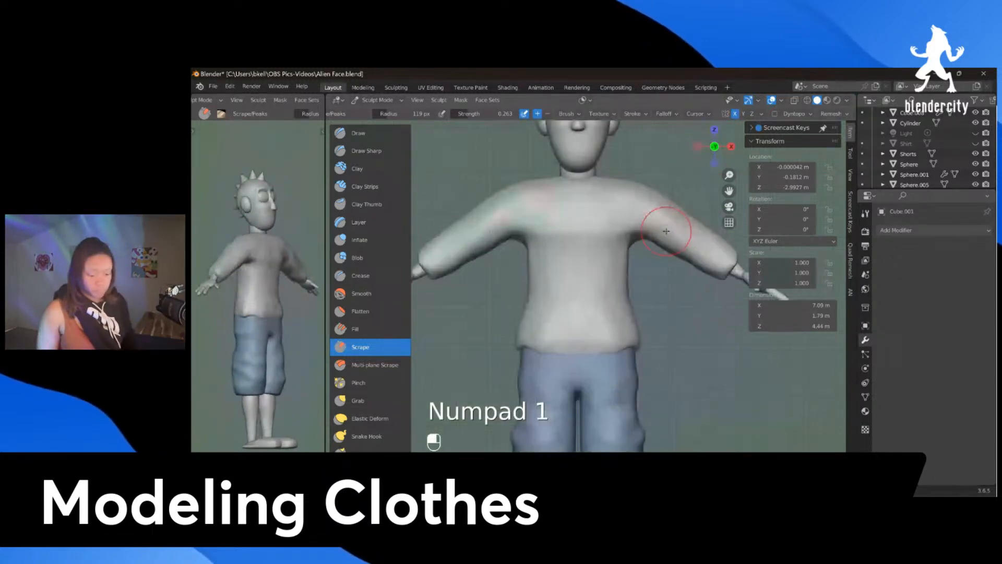
middle_drag(666, 231, 588, 232)
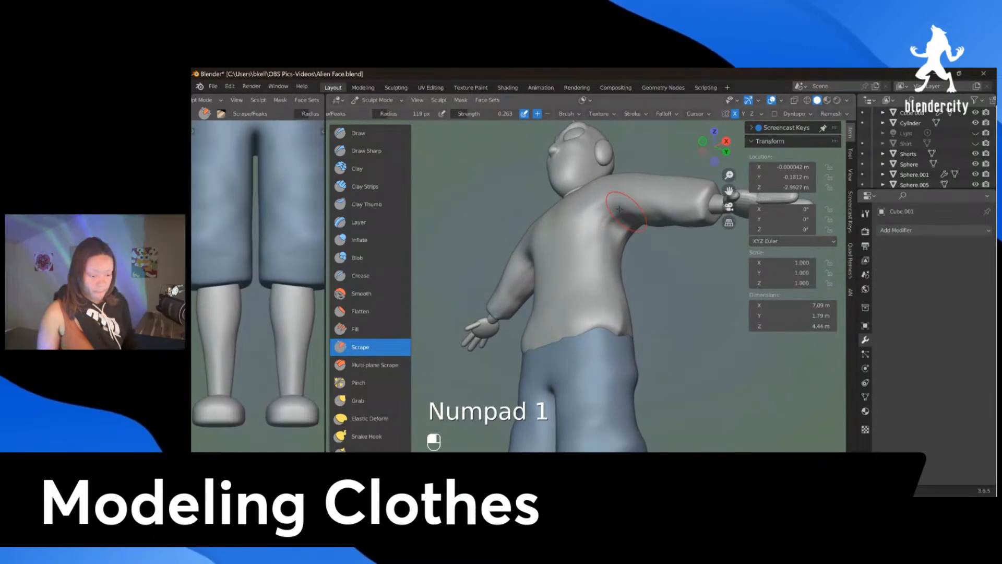
middle_drag(644, 220, 570, 220)
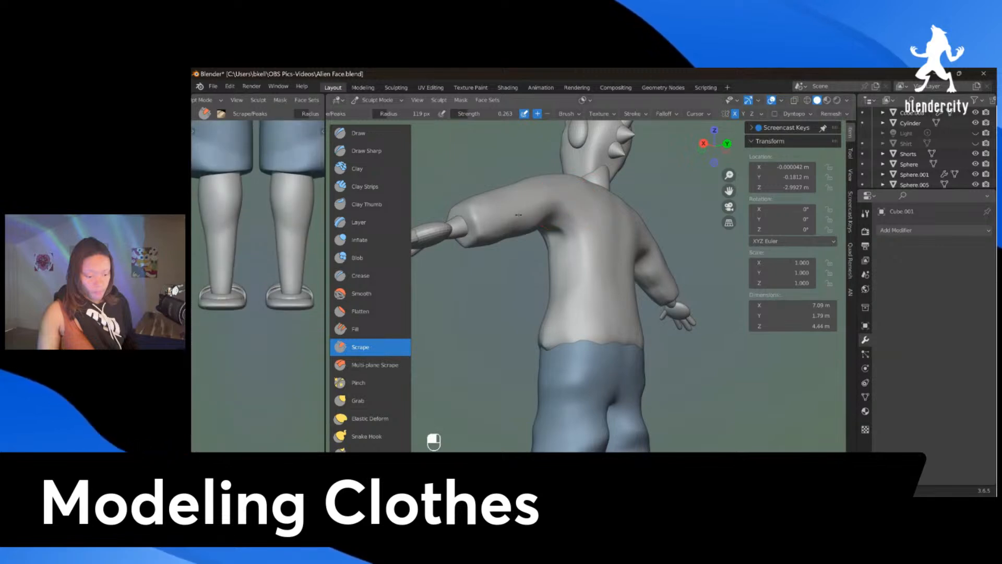
middle_drag(593, 224, 707, 268)
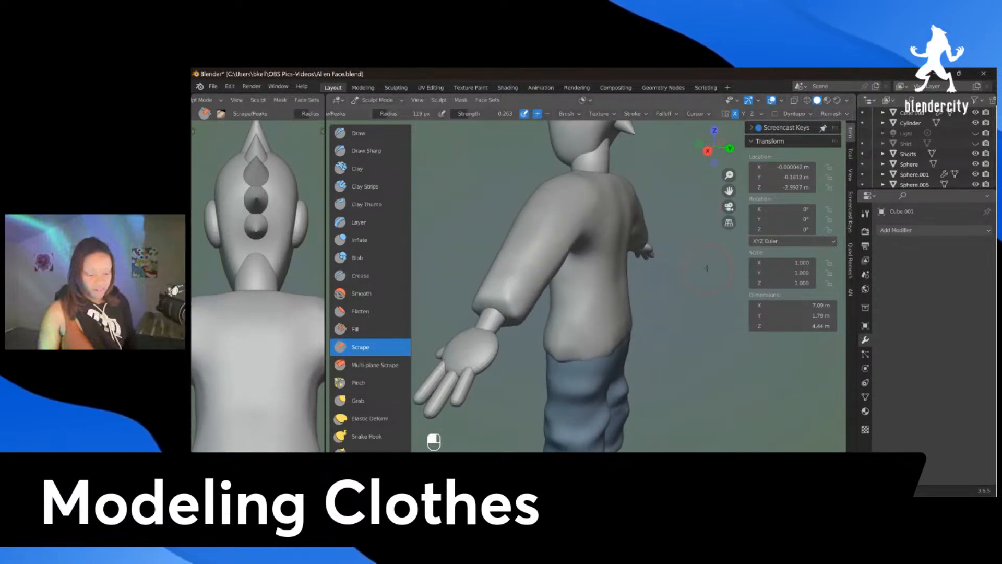
key(KP_1)
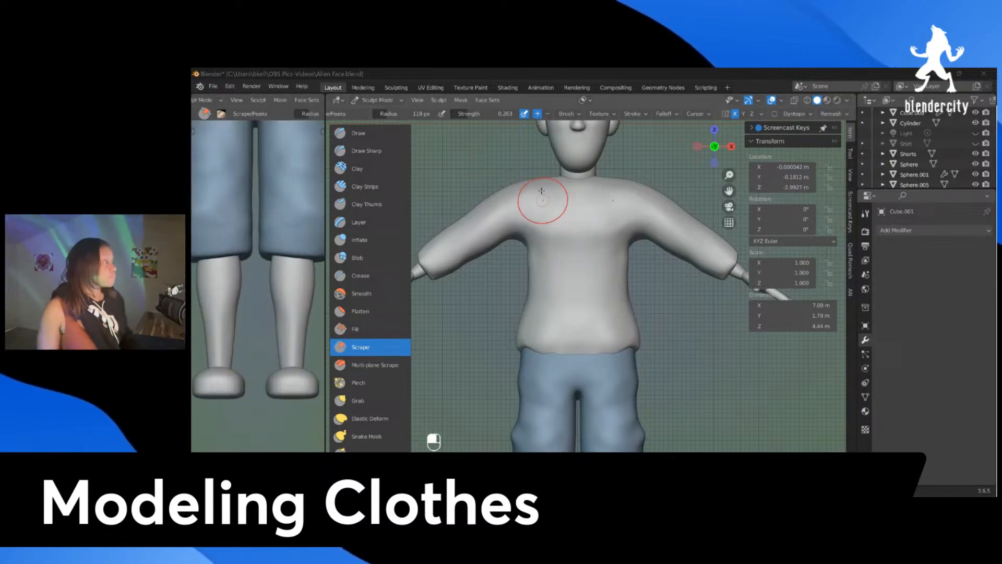
shift+middle_drag(258, 250, 258, 342)
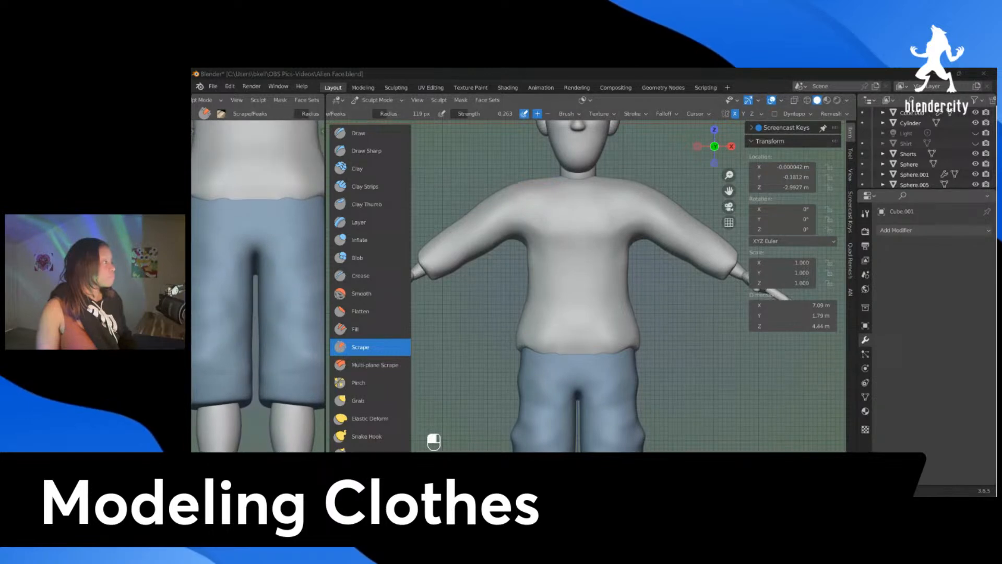
shift+middle_drag(258, 199, 258, 459)
shift+middle_drag(258, 292, 258, 448)
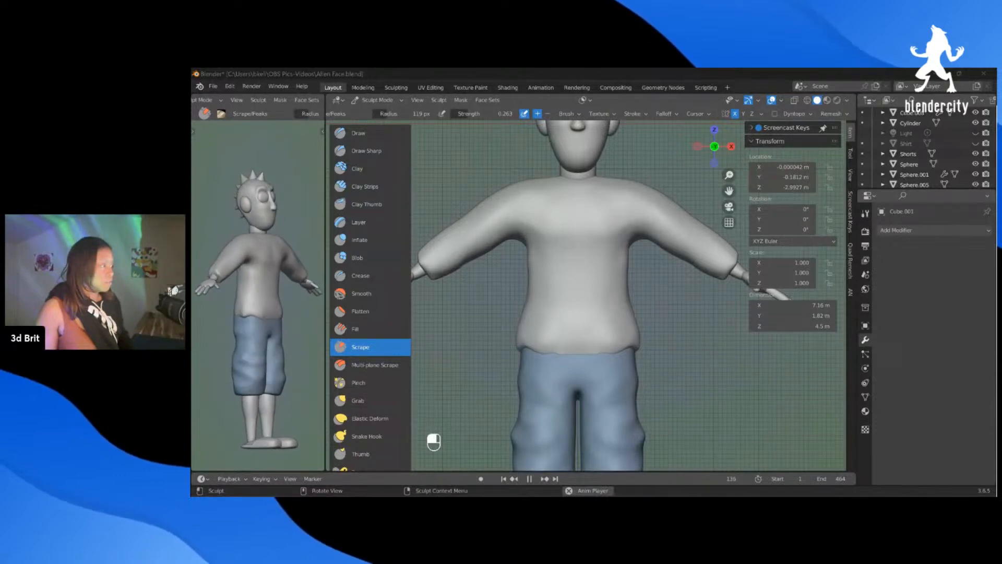
scroll(571, 277, down, 3)
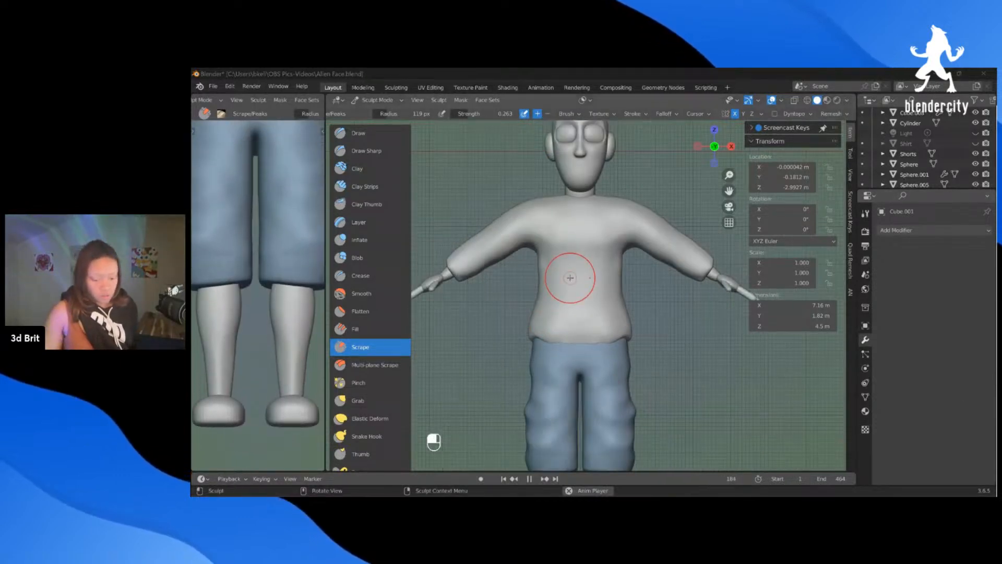
mouse_move(575, 279)
middle_down()
mouse_move(589, 289)
mouse_move(579, 281)
middle_up()
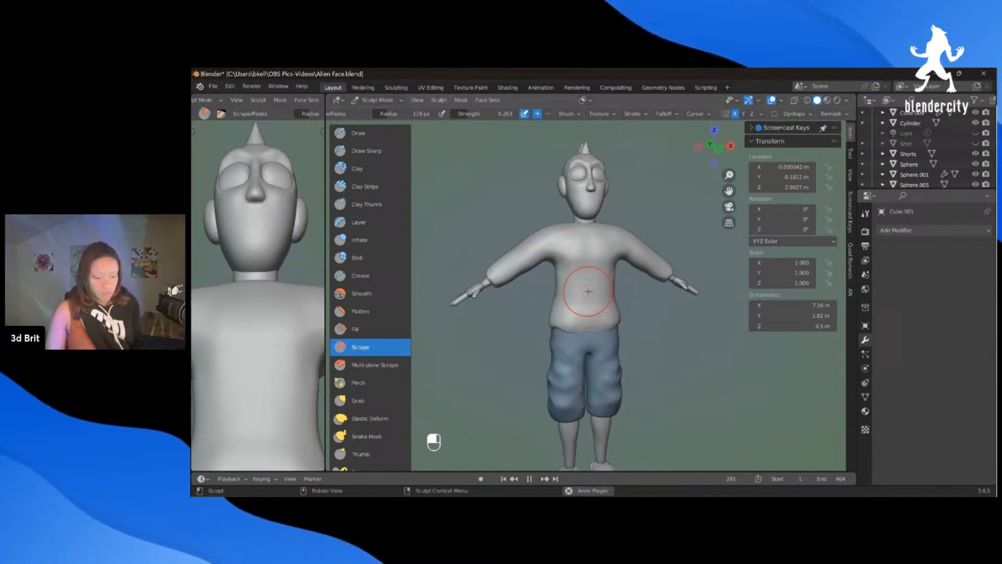
key(KP_1)
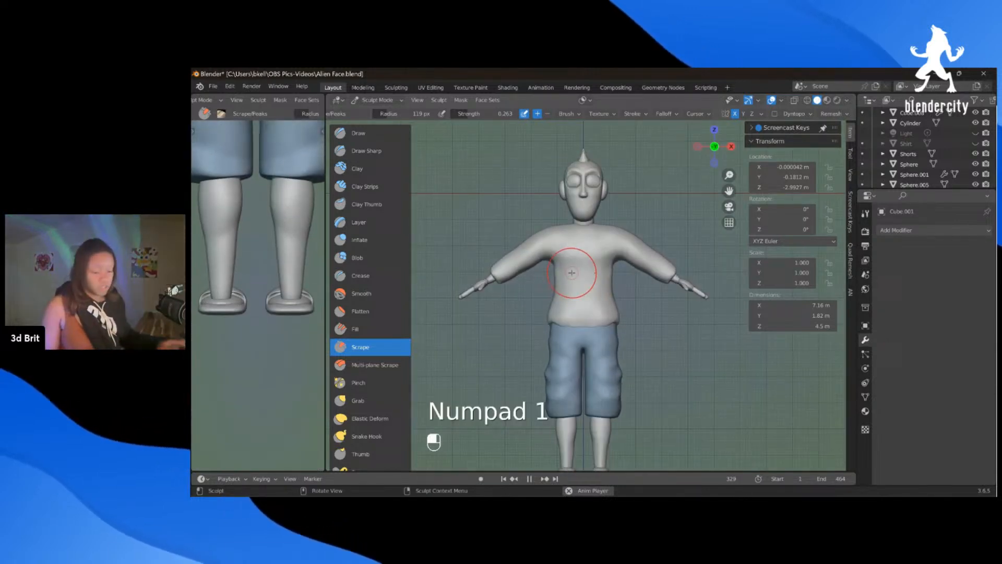
scroll(572, 272, up, 3)
scroll(572, 272, down, 1)
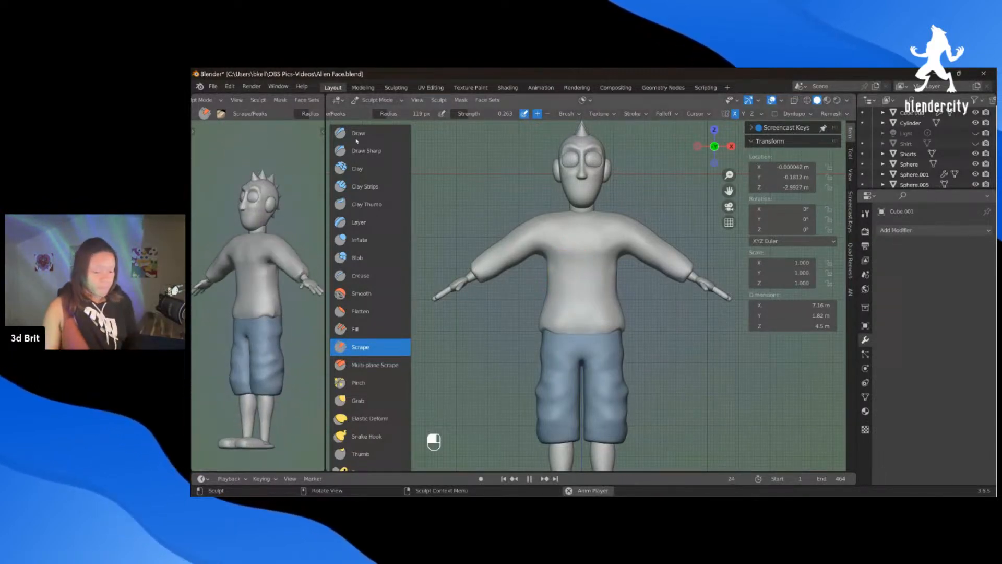
Step: Switch to the Snake Hook brush and inspect the shirt's sleeve and side before returning to the front view
scroll(367, 386, down, 4)
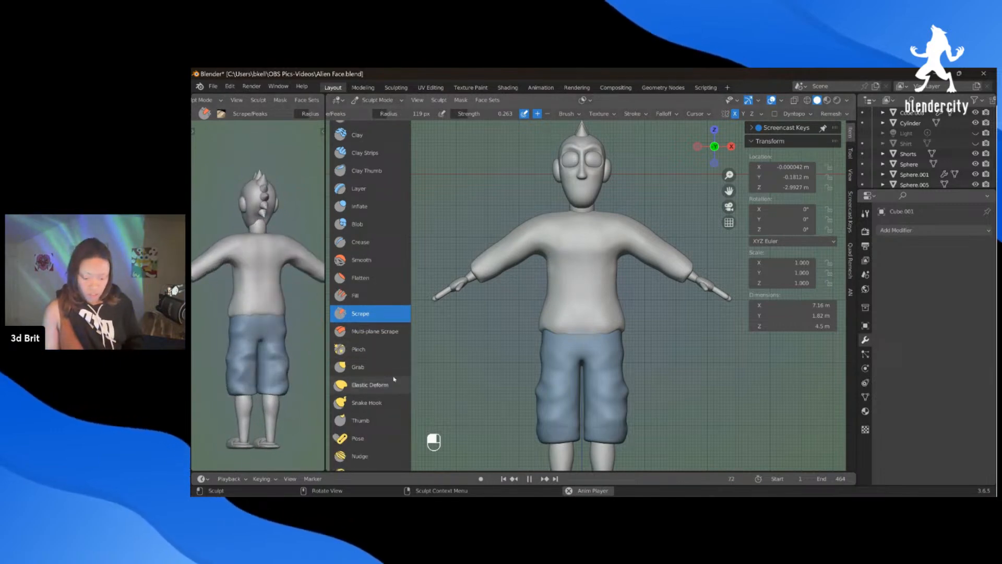
click(365, 403)
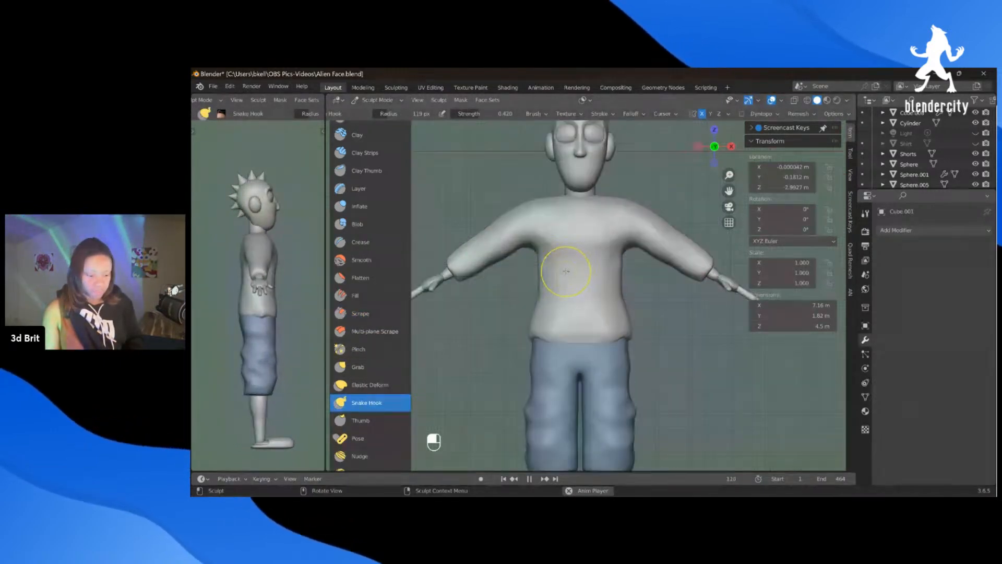
middle_drag(510, 224, 556, 249)
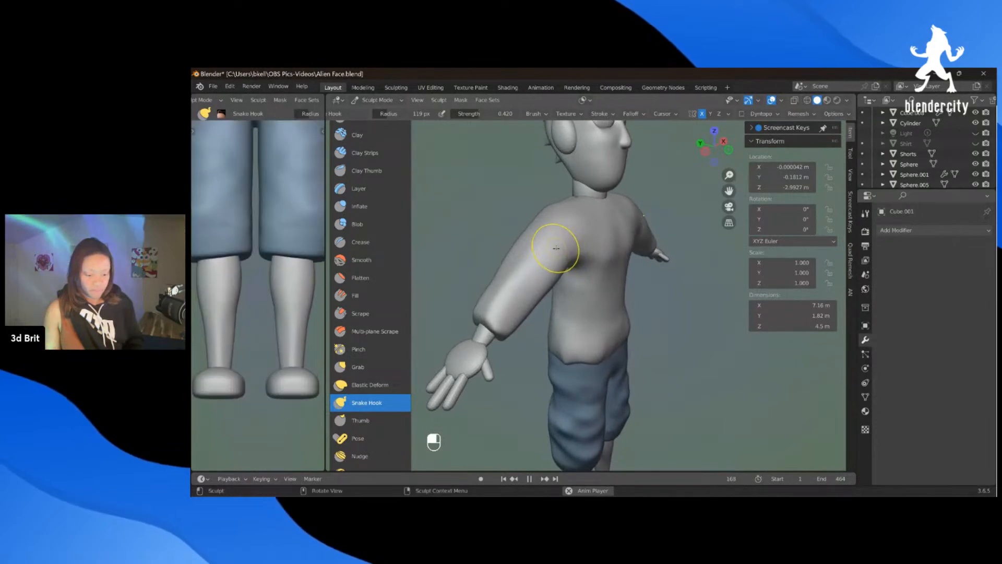
key(KP_1)
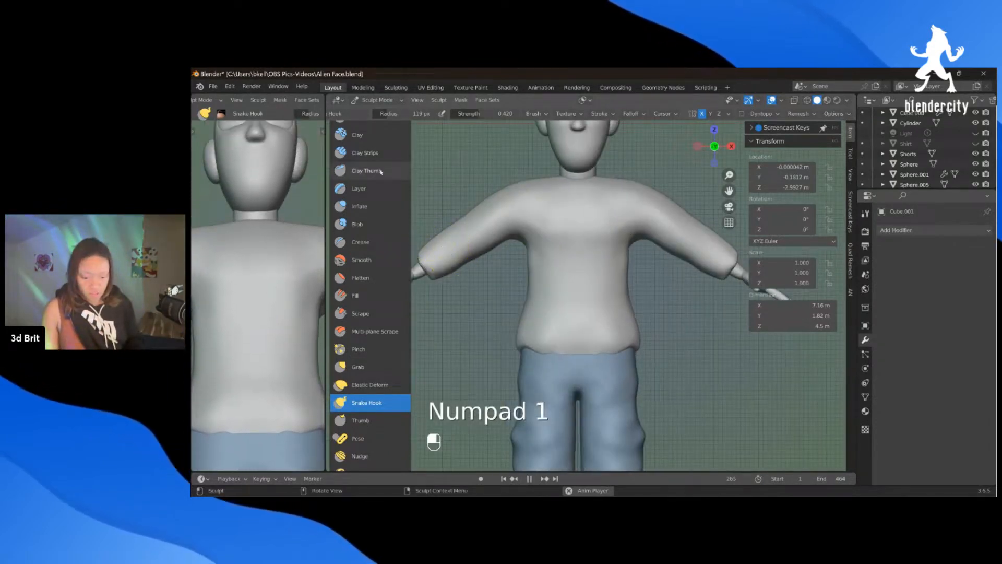
Step: Browse the available sculpt brushes and inspect the shirt on the whole character from the front and back
scroll(365, 172, up, 2)
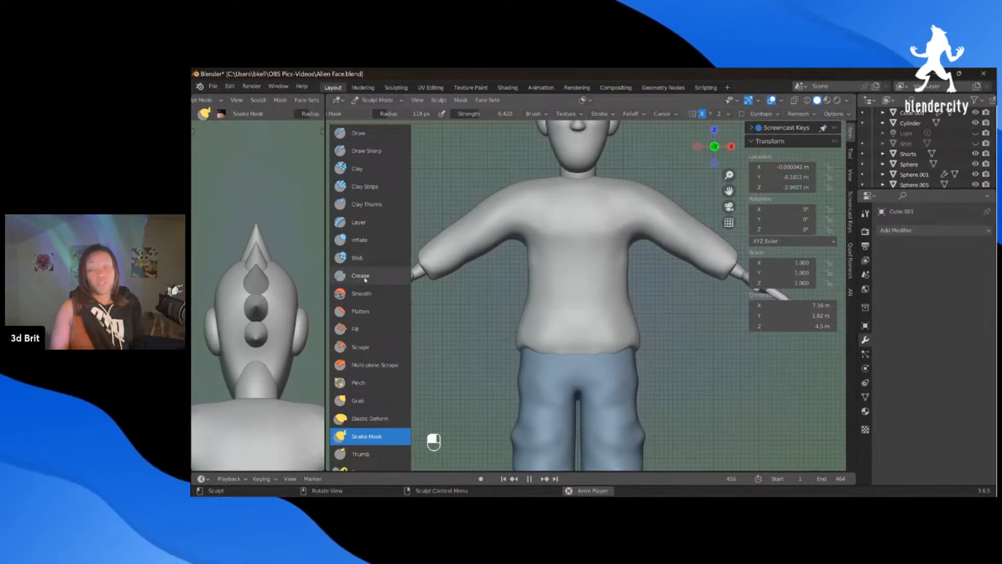
scroll(375, 363, down, 4)
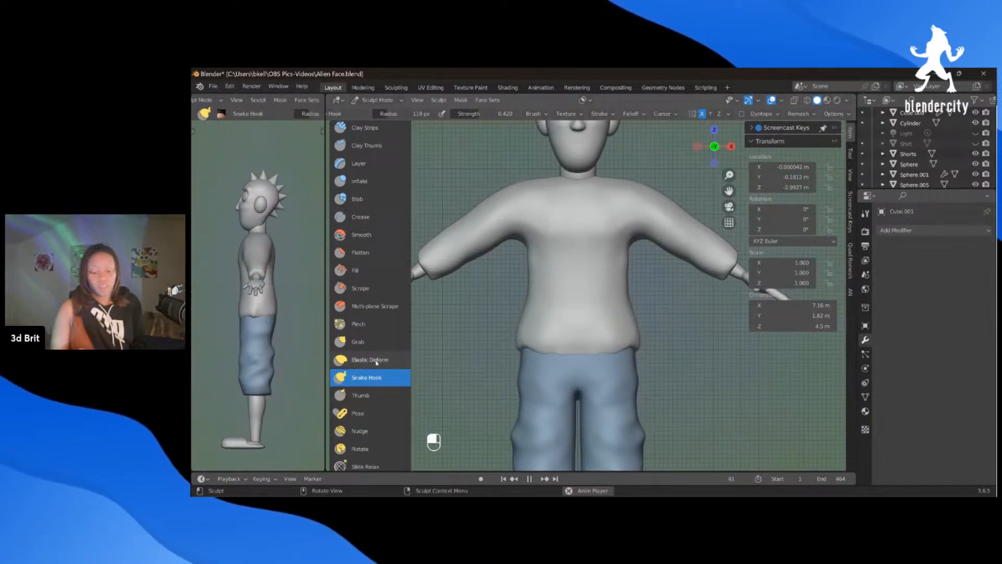
scroll(376, 363, down, 10)
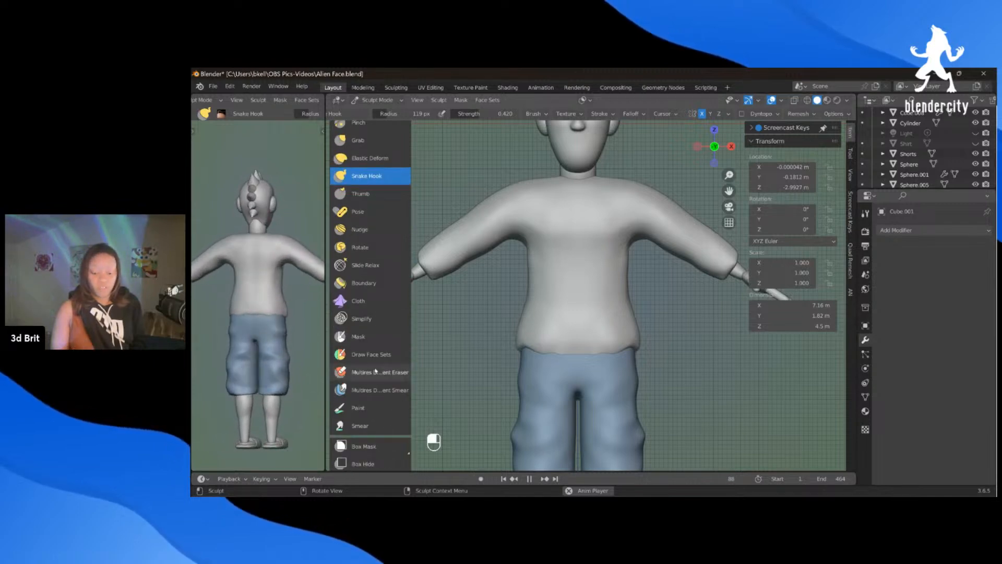
scroll(375, 375, down, 4)
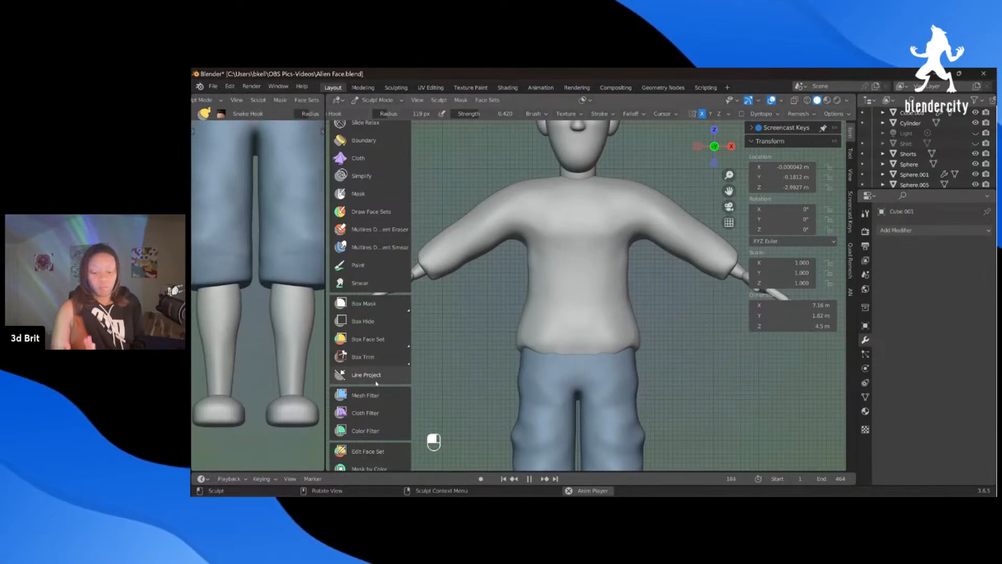
middle_drag(548, 235, 522, 246)
scroll(585, 239, down, 3)
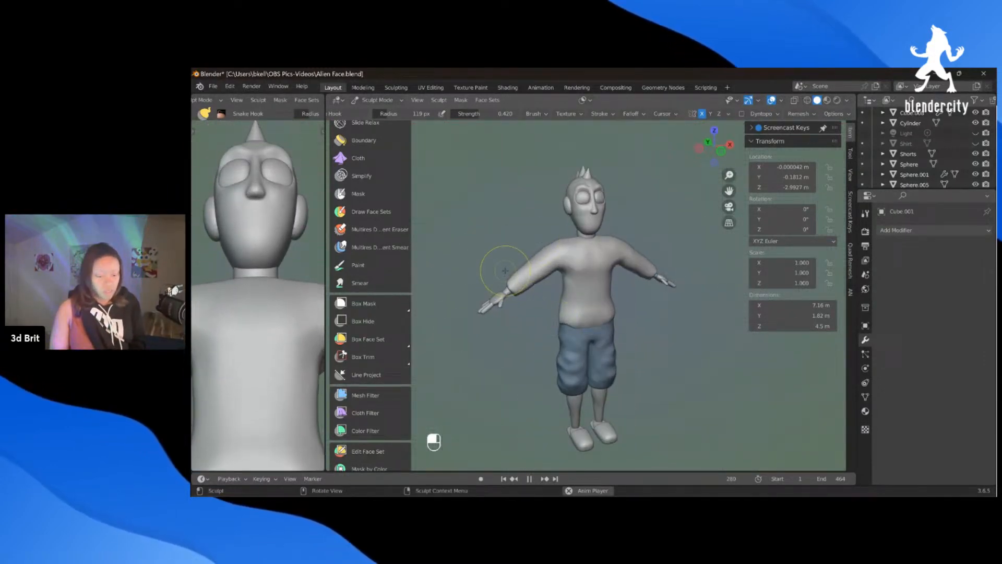
key(KP_1)
scroll(504, 266, up, 4)
scroll(503, 258, down, 1)
mouse_move(576, 314)
middle_down()
mouse_move(570, 327)
mouse_move(611, 334)
mouse_move(588, 358)
mouse_move(590, 346)
middle_up()
key(i)
scroll(592, 330, up, 1)
key(KP_1)
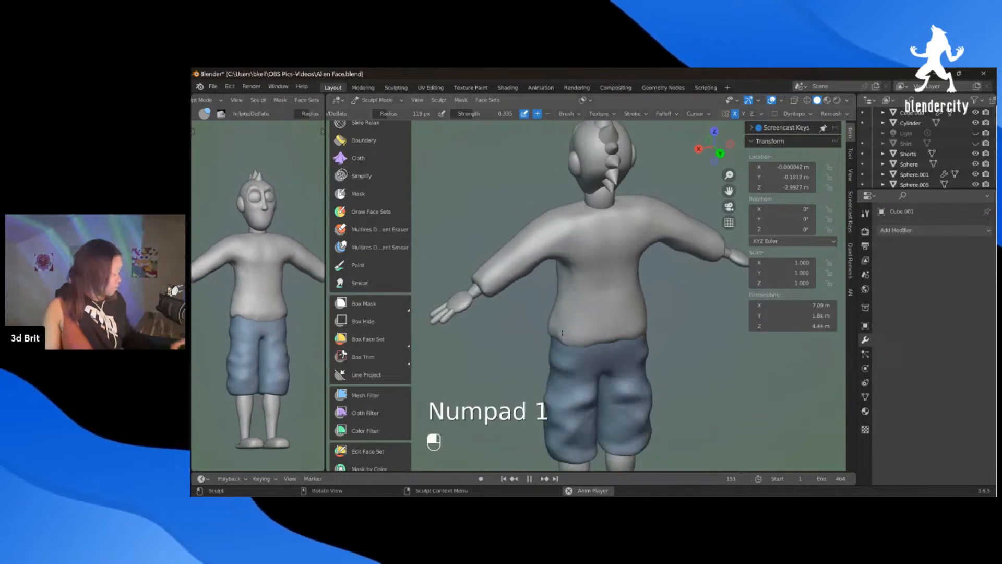
scroll(560, 329, up, 5)
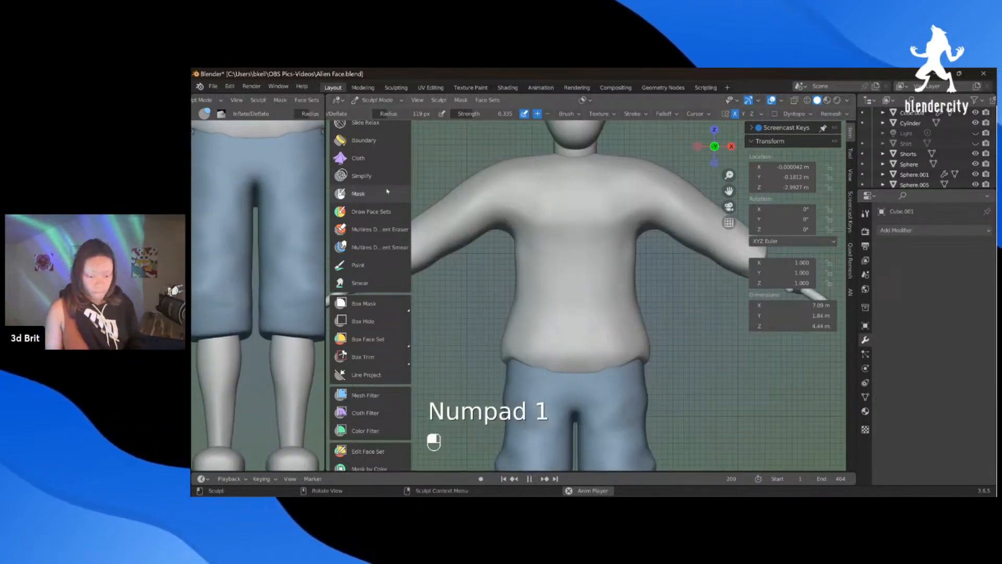
Step: Adjust the middle of the shirt's front hem slightly upward with the Grab brush at a 170 px radius
key(g)
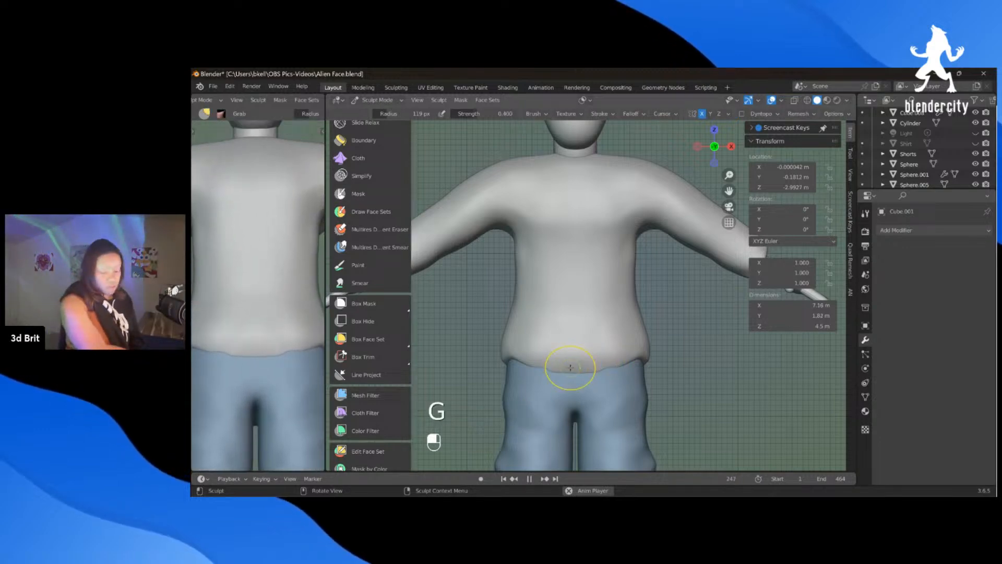
key(f)
click(580, 372)
drag(579, 371, 572, 364)
drag(564, 370, 560, 364)
scroll(600, 305, down, 5)
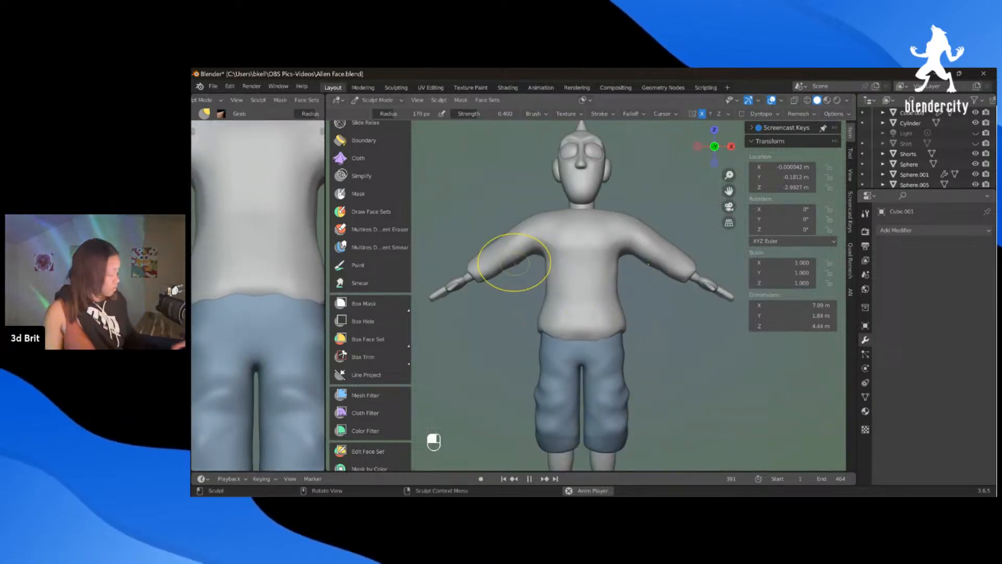
key(KP_1)
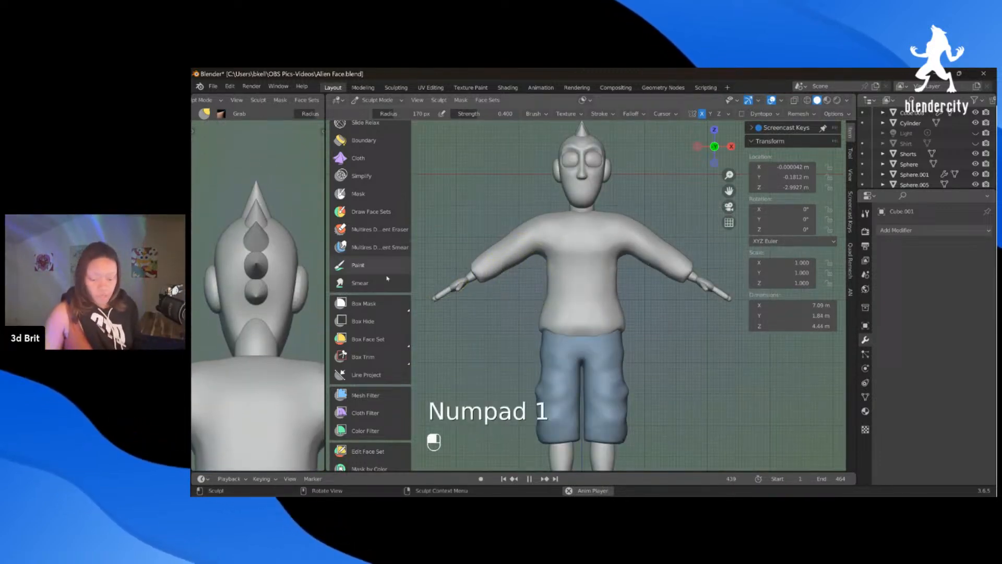
Step: Switch to the Snake Hook brush with an 80 px radius and bring the character's sleeve into view
scroll(362, 235, up, 8)
scroll(362, 236, up, 2)
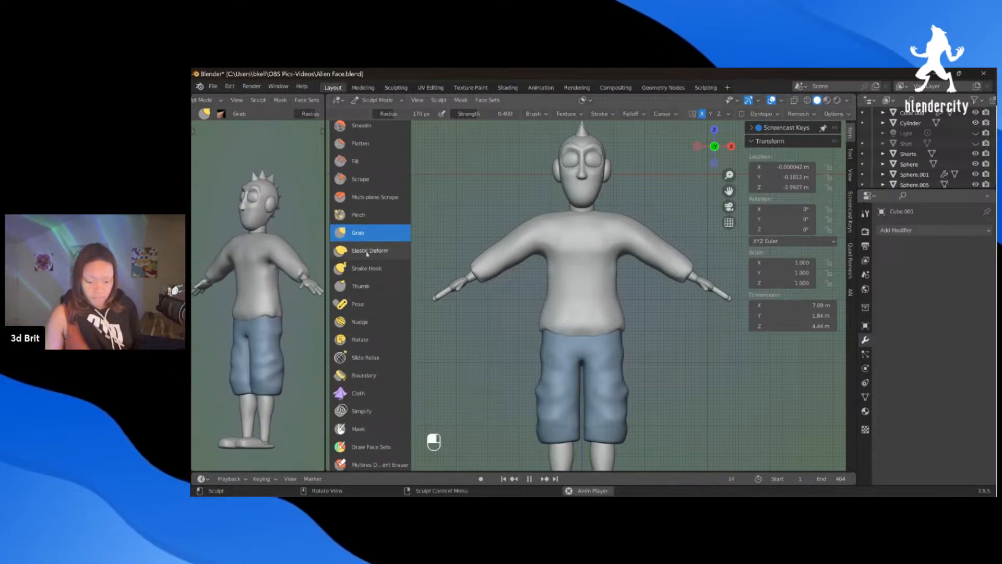
click(366, 267)
scroll(499, 274, up, 5)
scroll(513, 276, down, 2)
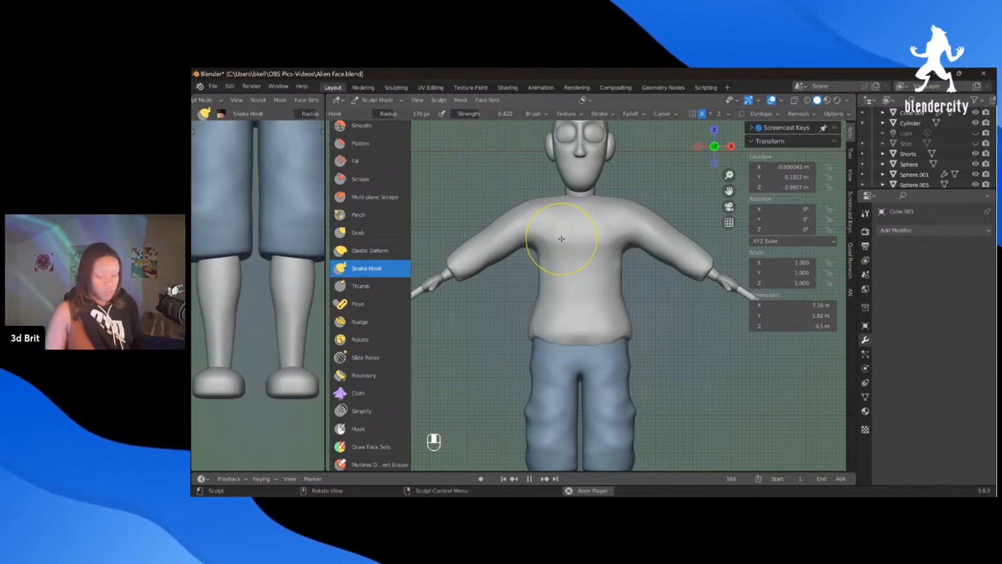
key(f)
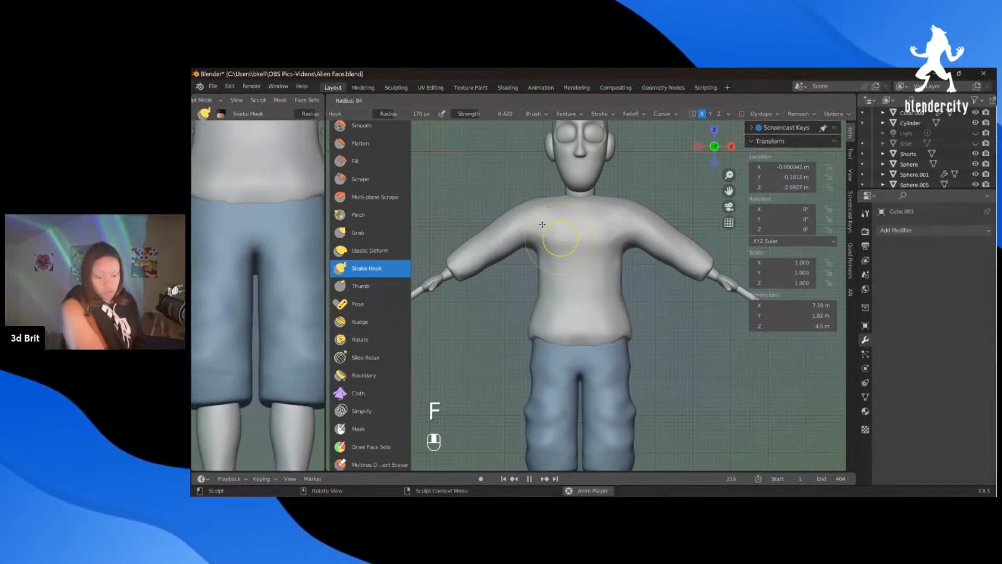
click(537, 230)
middle_drag(536, 263, 617, 304)
middle_drag(531, 225, 530, 239)
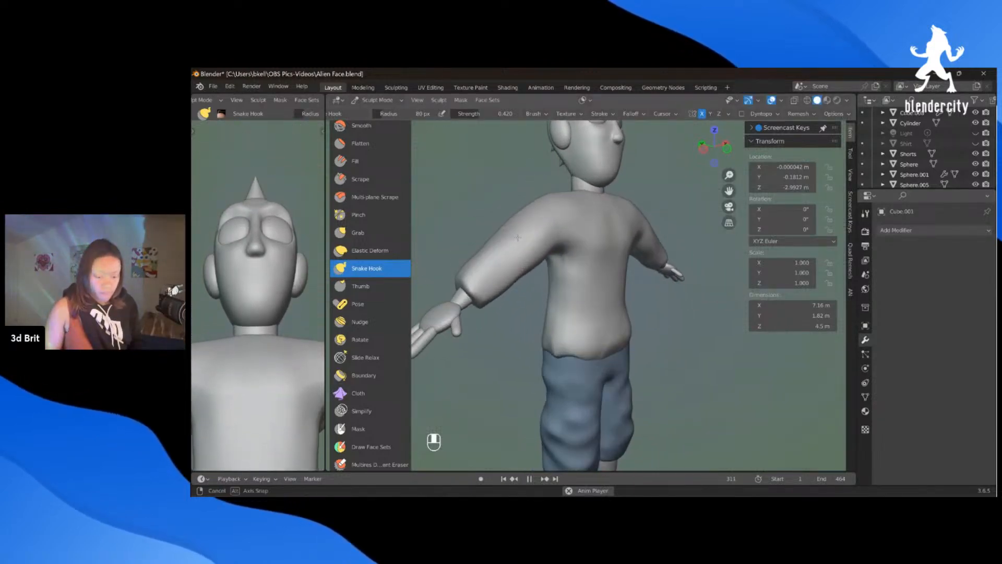
Step: Try pulling folds along the shirt's sleeve with Snake Hook and undo the strokes
drag(513, 241, 498, 250)
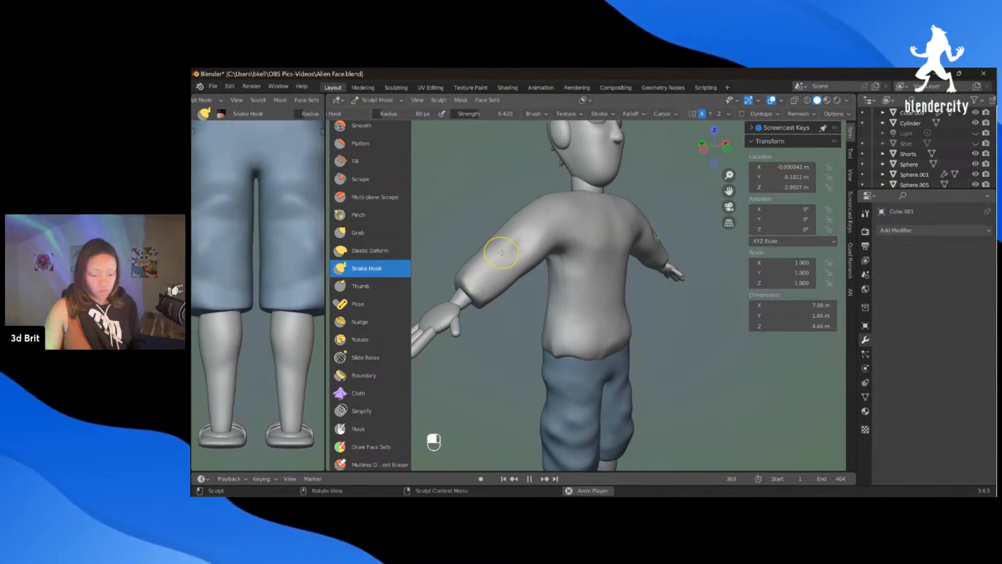
key(ctrl+z)
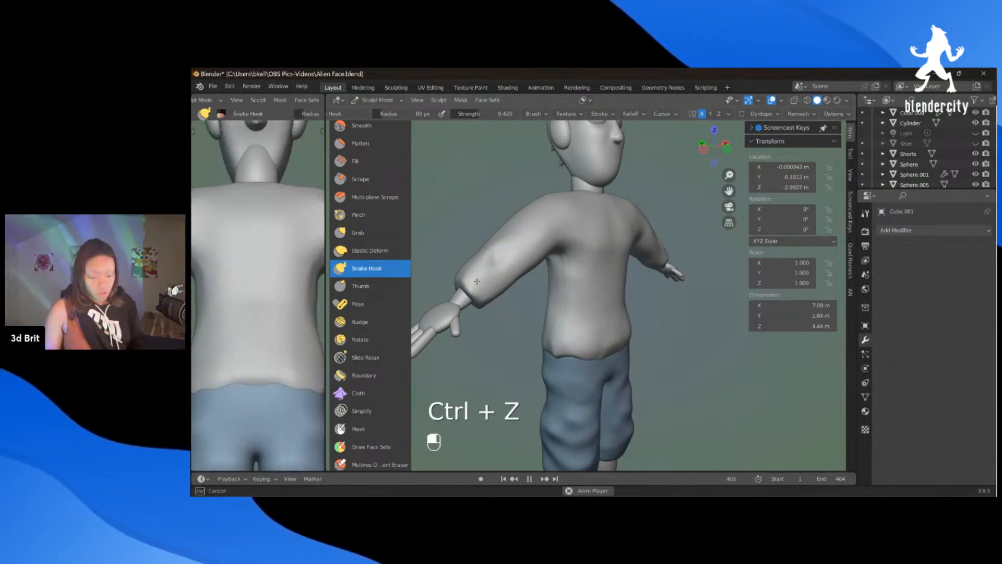
key(ctrl+z)
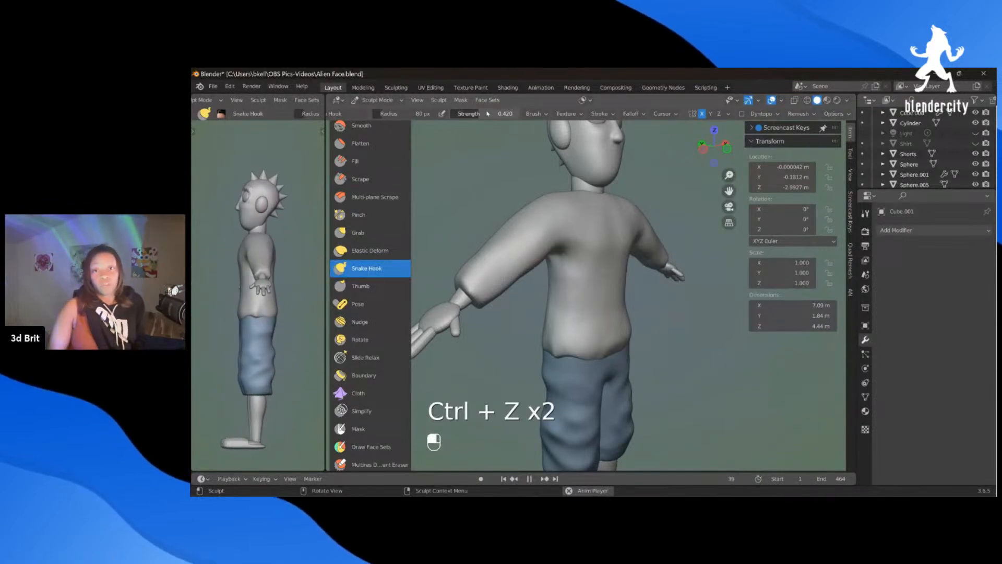
middle_drag(493, 214, 584, 276)
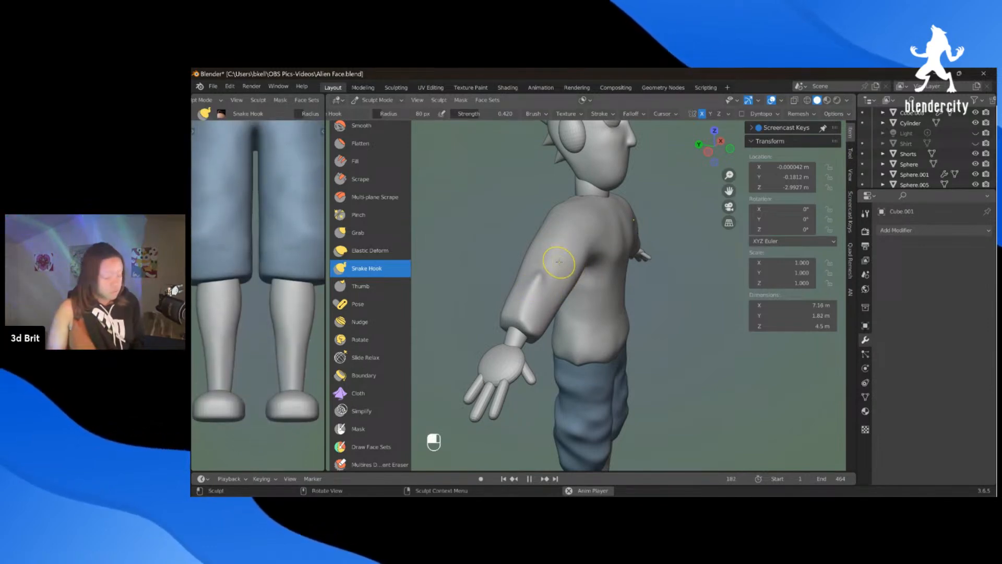
key(ctrl+z)
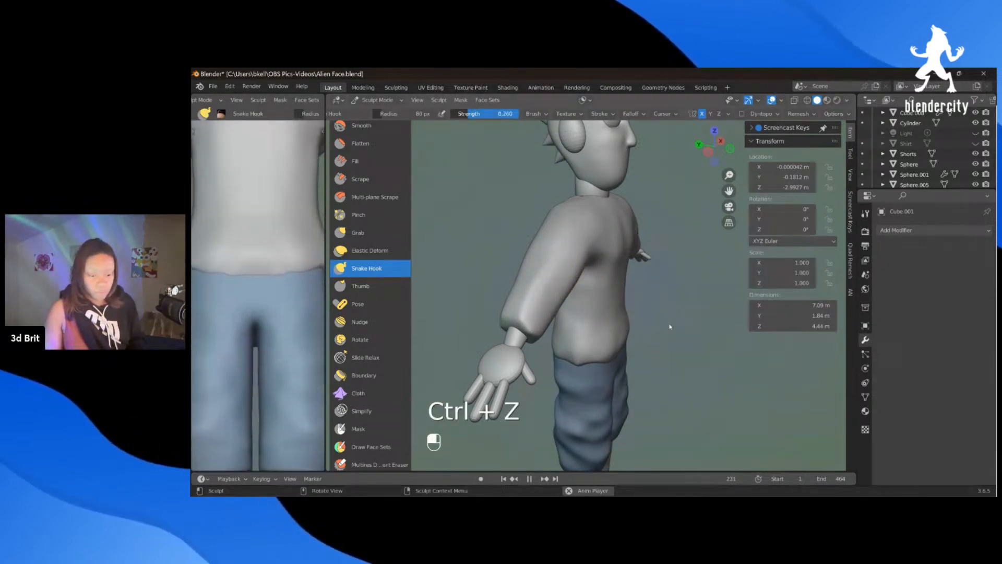
Step: Pull a subtle fold on the sleeve with Snake Hook at 0.272 strength and turn off X mirror symmetry
drag(544, 250, 593, 287)
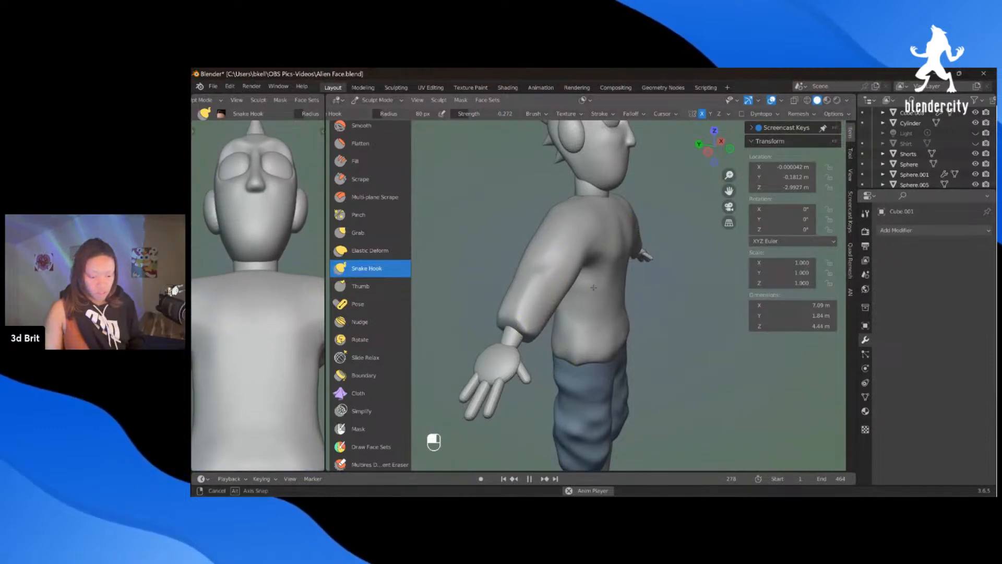
middle_drag(593, 287, 533, 244)
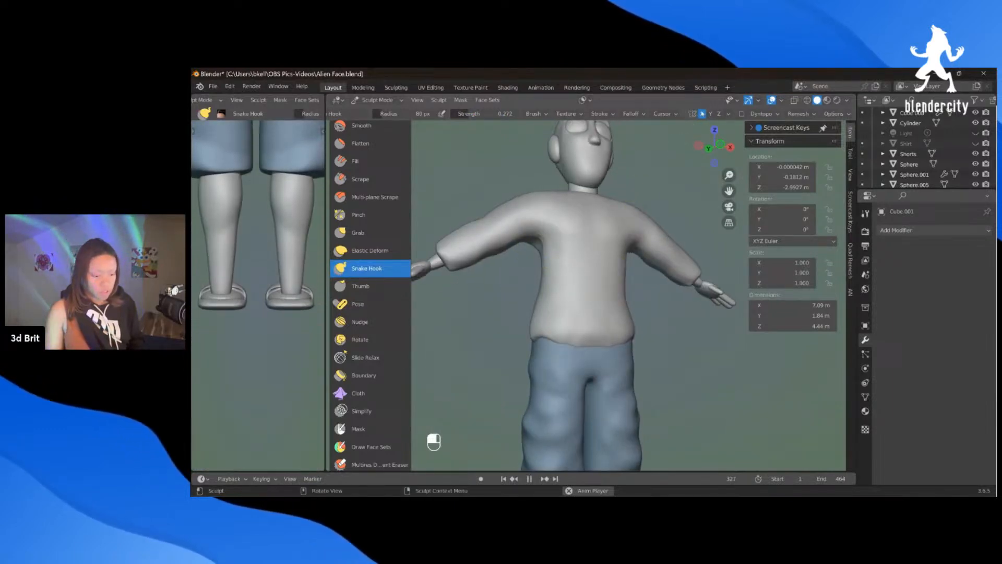
key(KP_1)
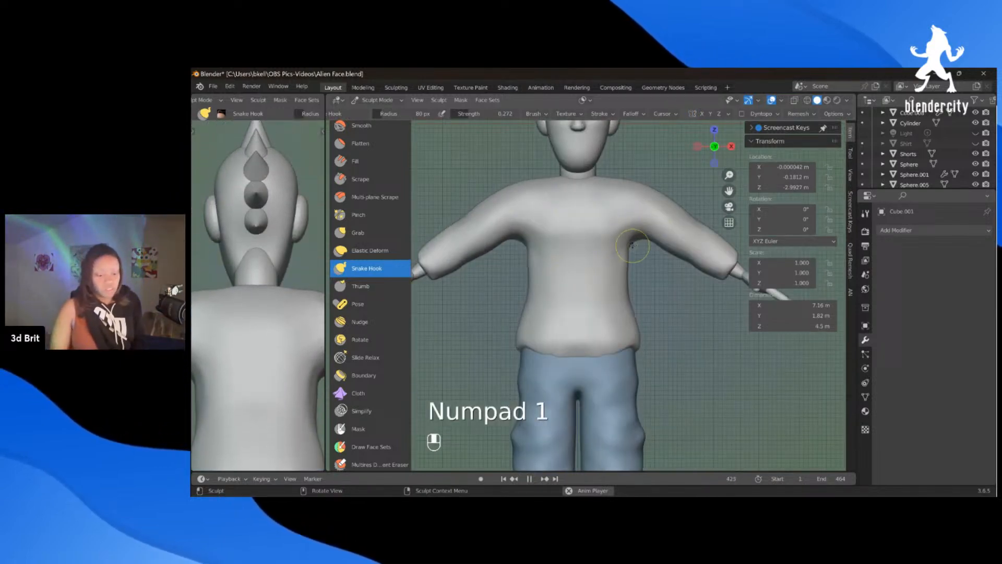
Step: Pull small uneven folds into the front of the shirt and its sleeve with Snake Hook
middle_drag(635, 237, 635, 225)
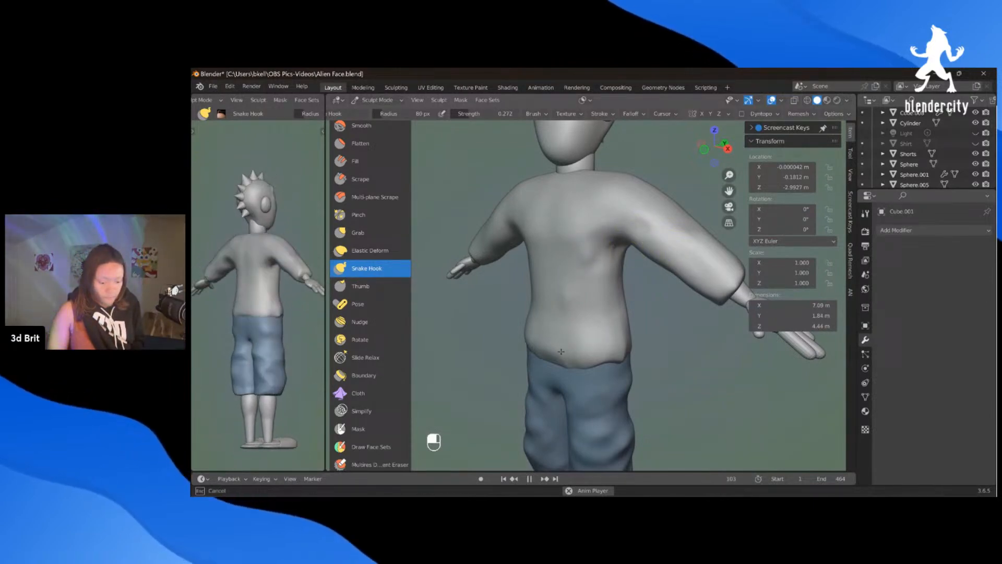
mouse_move(582, 294)
middle_down()
mouse_move(590, 313)
mouse_move(558, 273)
mouse_move(539, 295)
mouse_move(598, 283)
mouse_move(570, 280)
mouse_move(616, 325)
mouse_move(635, 296)
mouse_move(600, 281)
mouse_move(632, 273)
mouse_move(612, 270)
middle_up()
middle_drag(657, 343, 695, 307)
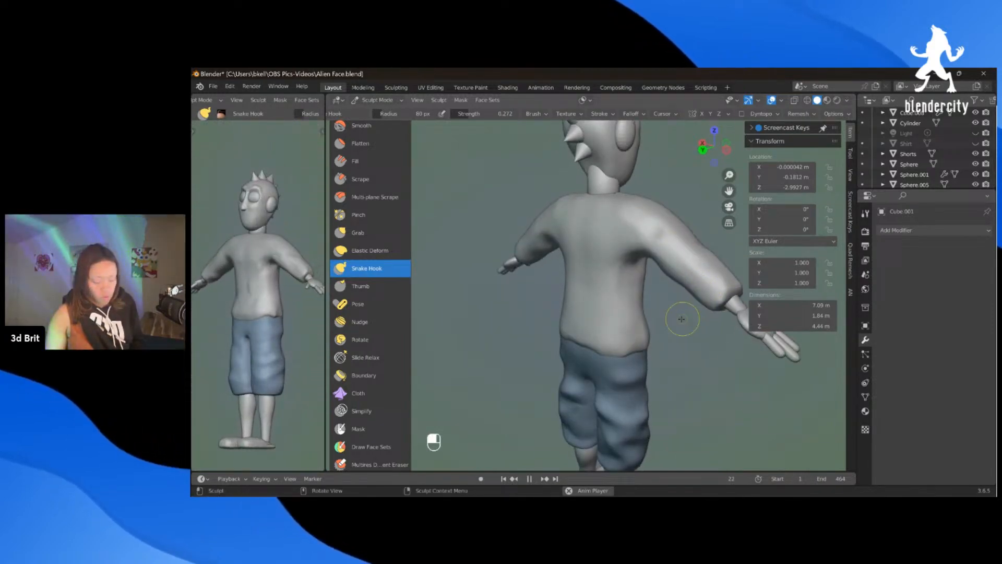
Step: Pull soft wrinkles across the shirt's back, from the shoulder blades down to the hem, with Snake Hook
mouse_move(581, 246)
middle_down()
mouse_move(641, 264)
mouse_move(573, 209)
middle_up()
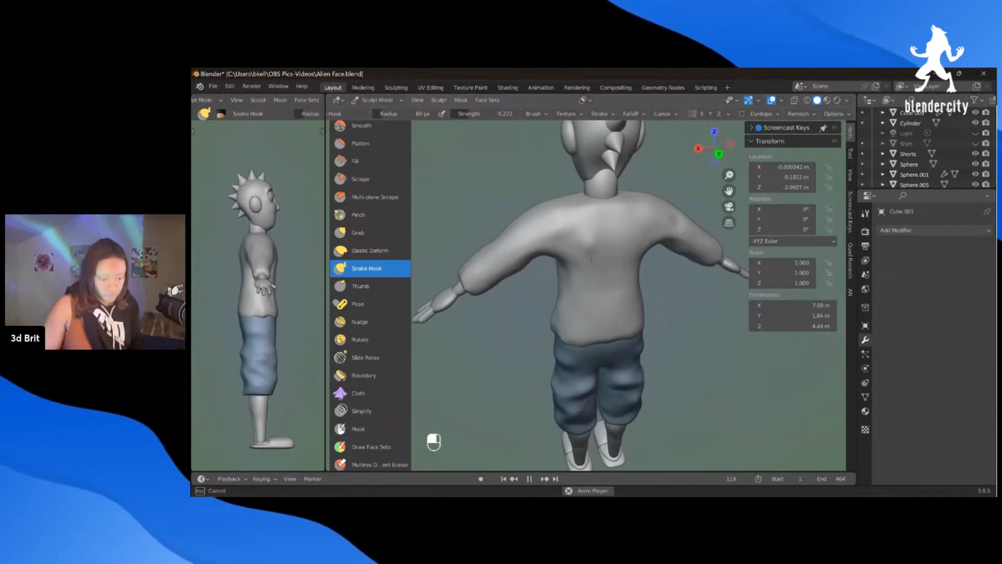
middle_drag(588, 296, 590, 256)
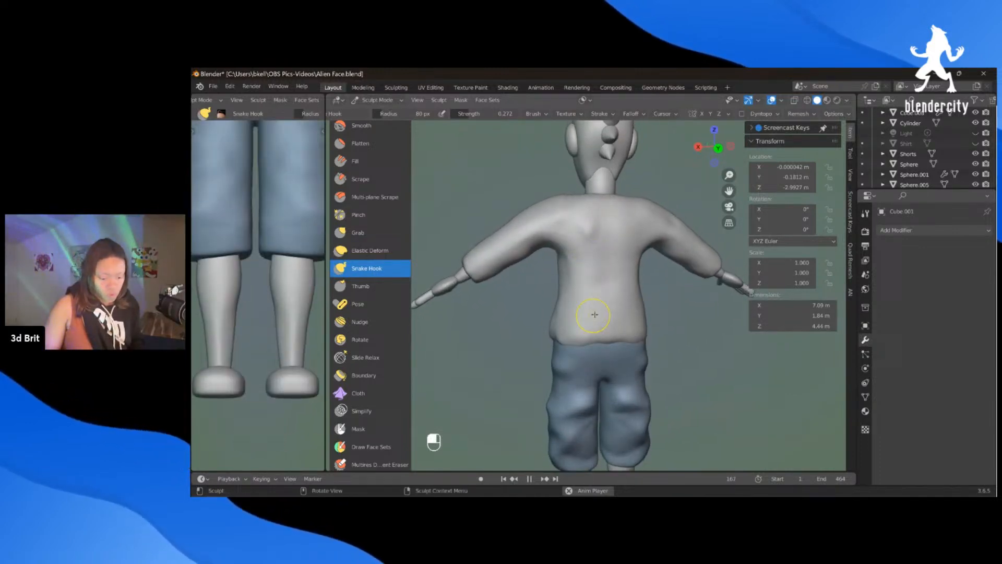
middle_drag(626, 251, 586, 278)
mouse_move(643, 312)
ctrl+middle_down()
mouse_move(649, 296)
mouse_move(649, 315)
ctrl+middle_up()
middle_drag(586, 253, 625, 287)
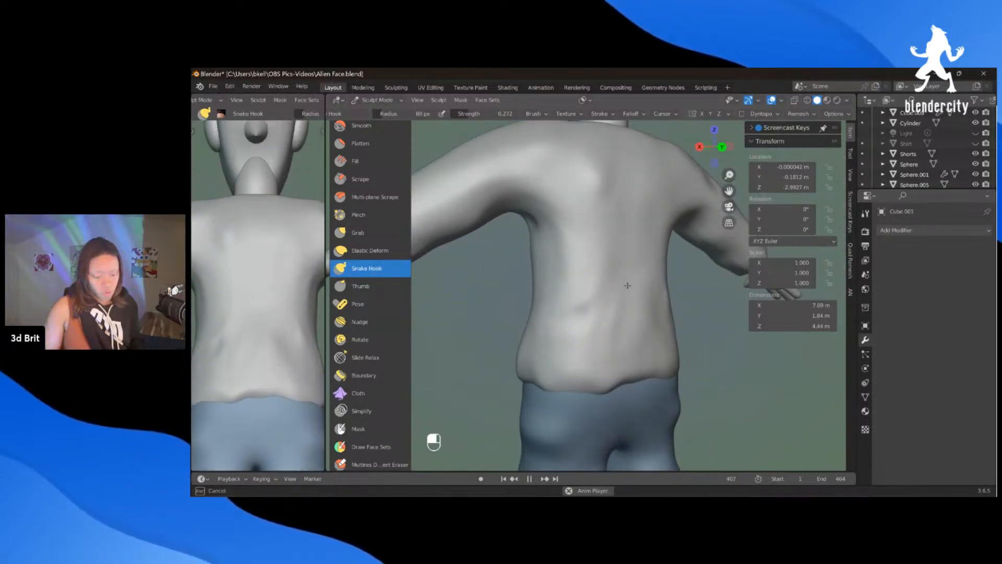
Step: Pull diagonal wrinkles up across the front of the shirt over the belly and chest with Snake Hook
mouse_move(626, 297)
middle_down()
mouse_move(600, 334)
mouse_move(613, 328)
middle_up()
middle_drag(679, 311, 619, 365)
middle_drag(592, 277, 555, 343)
middle_drag(571, 264, 588, 339)
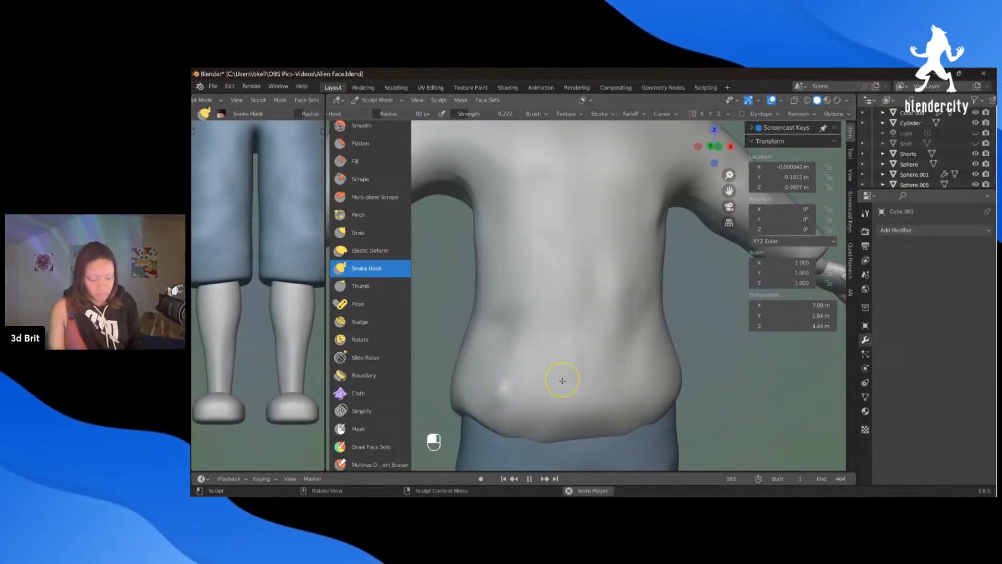
mouse_move(559, 330)
middle_down()
mouse_move(564, 291)
mouse_move(577, 308)
mouse_move(558, 307)
mouse_move(589, 314)
middle_up()
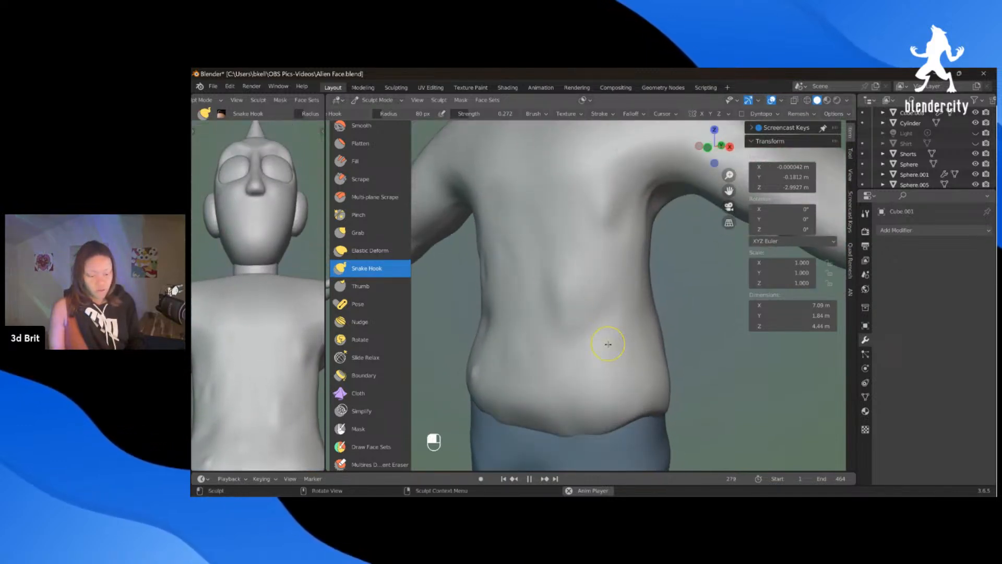
drag(617, 367, 595, 339)
drag(586, 398, 579, 363)
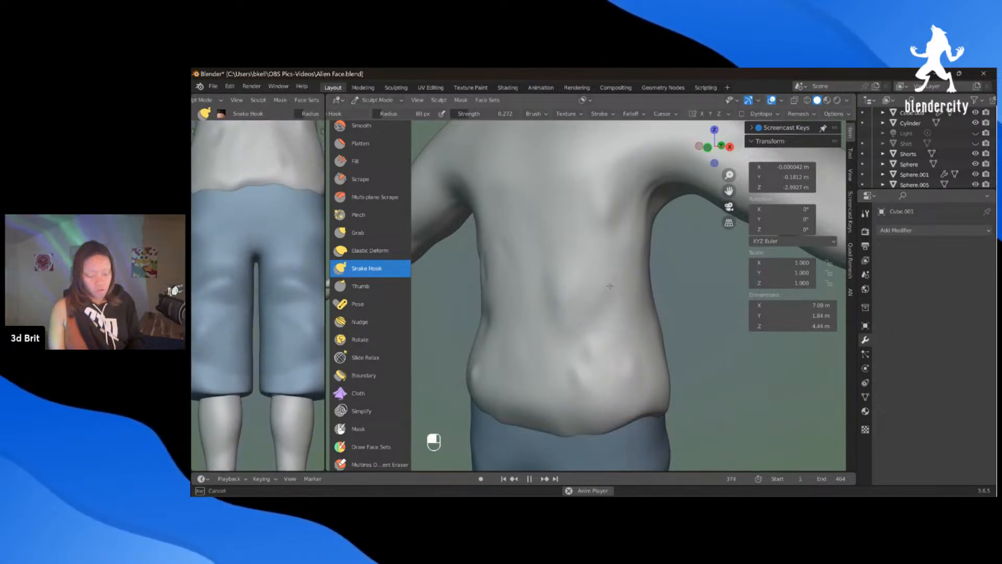
drag(612, 305, 594, 263)
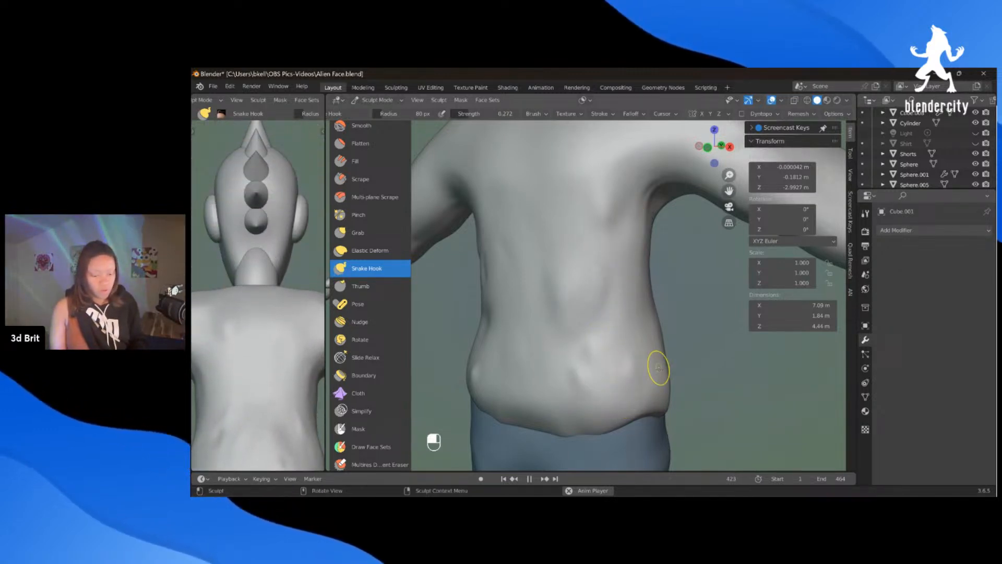
Step: Set the Snake Hook radius to 163 px and pull broader folds across the shirt's front, checking them on the whole character
middle_drag(667, 387, 683, 383)
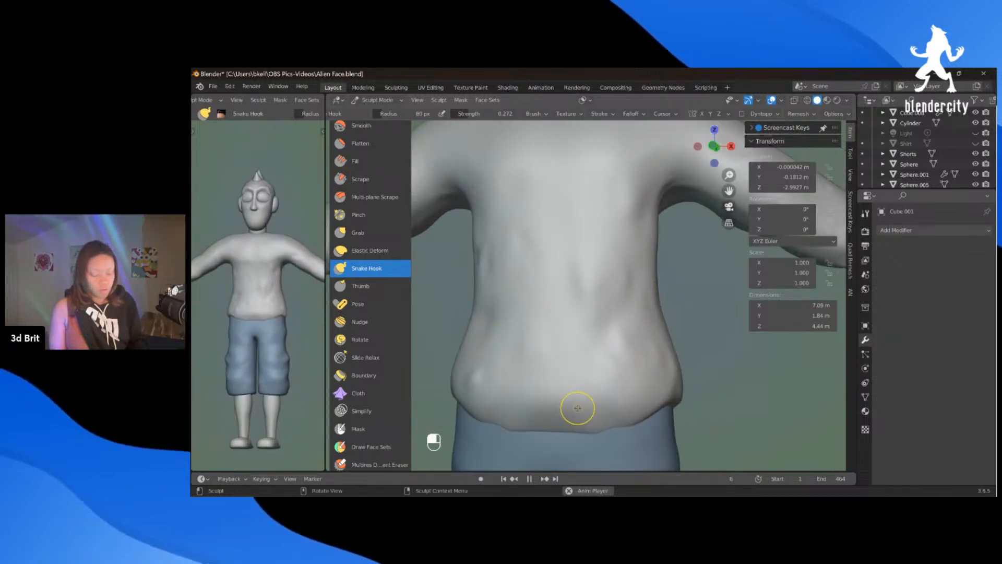
key(f)
click(567, 392)
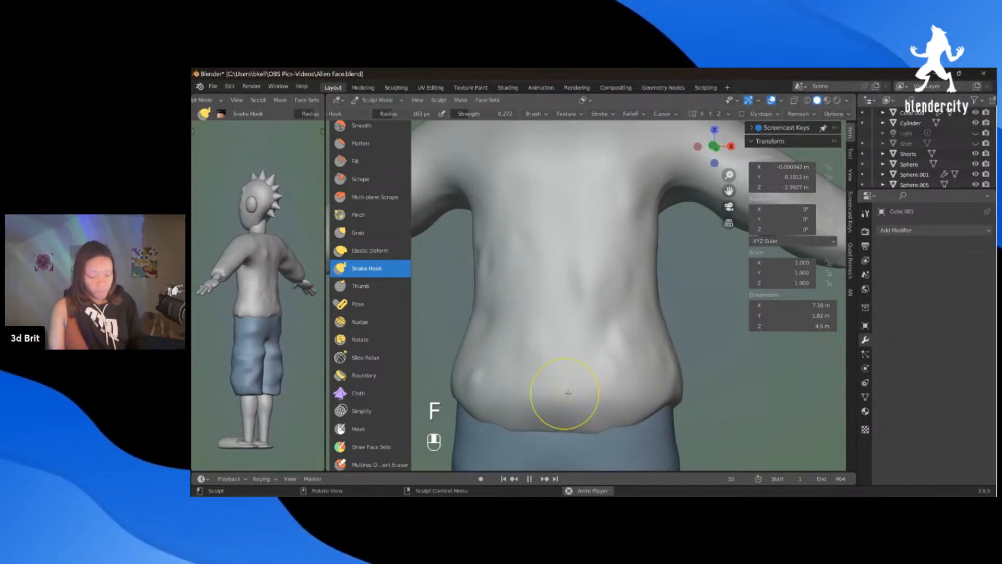
middle_drag(540, 277, 559, 215)
middle_drag(698, 228, 595, 188)
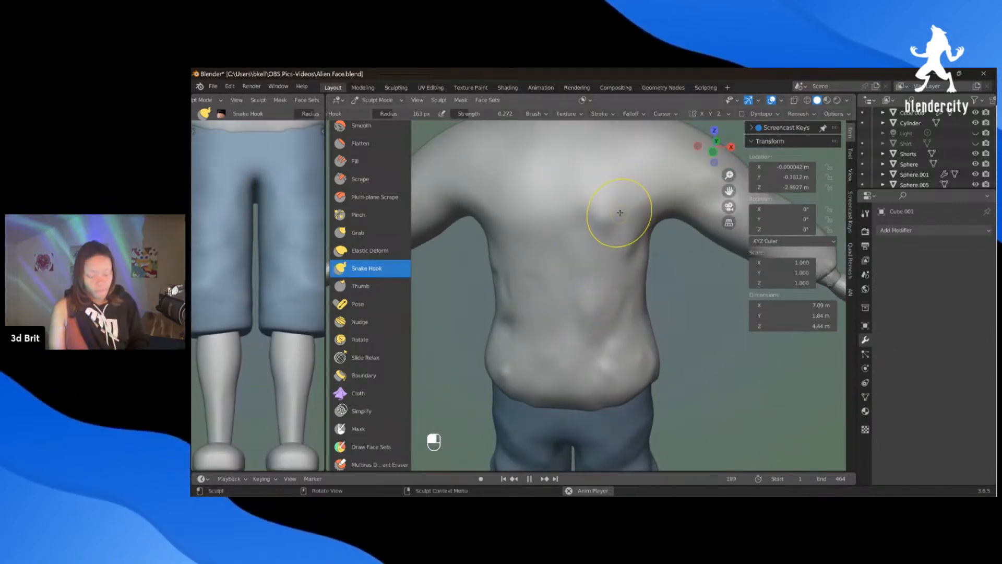
scroll(619, 212, down, 3)
middle_drag(481, 234, 576, 207)
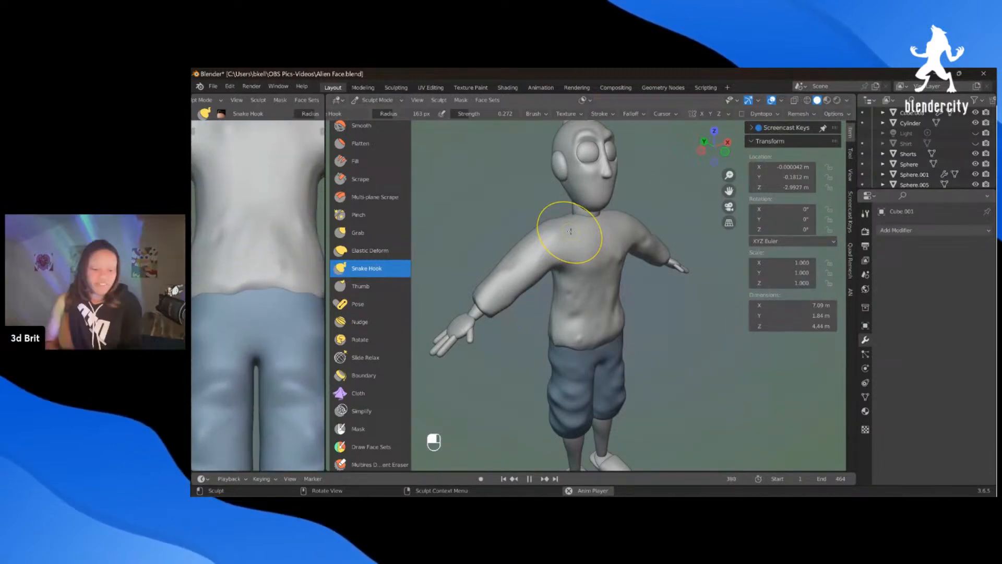
Step: Check the folds around the shirt, switch to the Smooth brush and soften the wrinkles across its side and back
scroll(571, 231, up, 3)
middle_drag(530, 281, 470, 207)
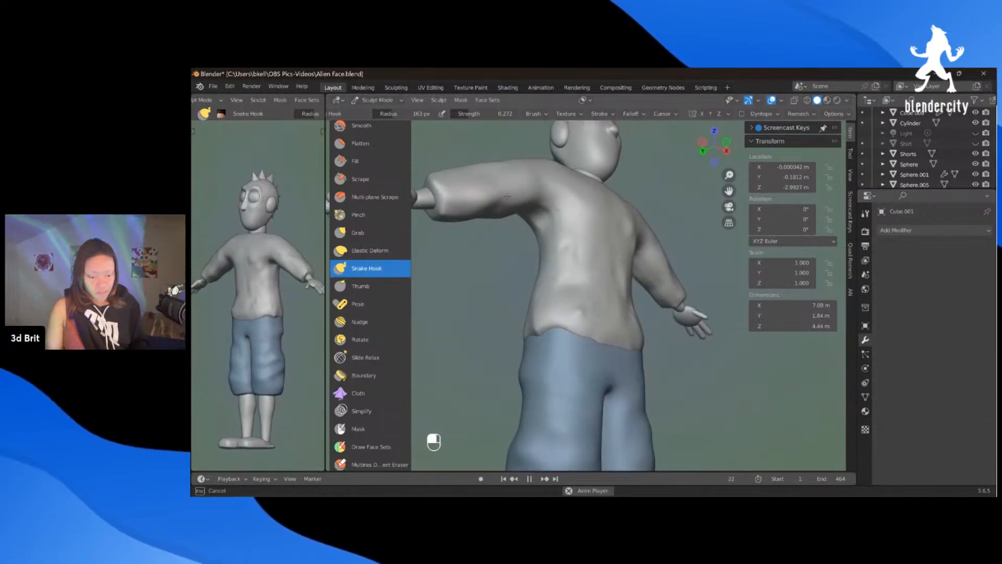
middle_drag(531, 189, 470, 202)
mouse_move(519, 174)
middle_down()
mouse_move(570, 229)
mouse_move(574, 306)
mouse_move(711, 284)
mouse_move(698, 261)
middle_up()
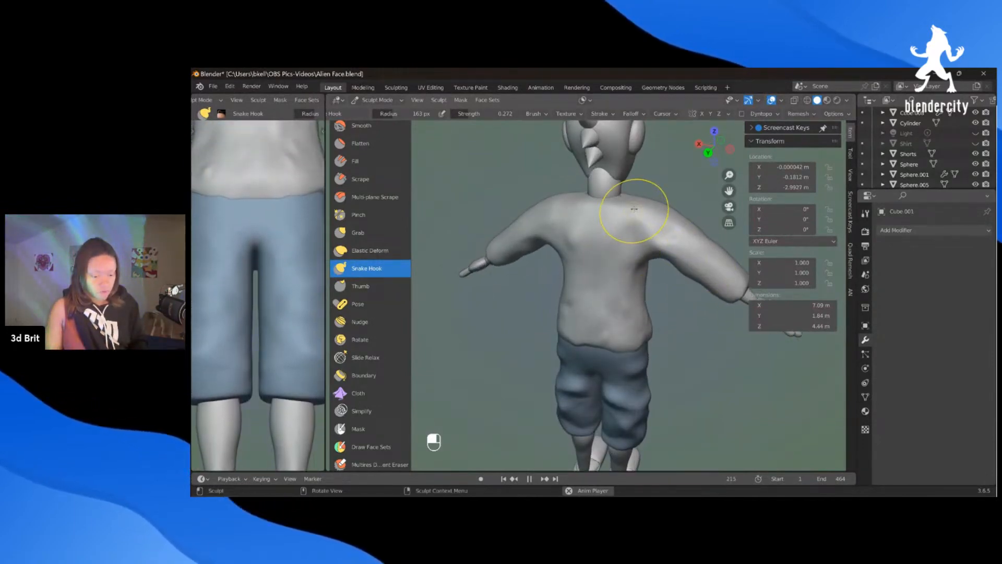
middle_drag(612, 251, 600, 251)
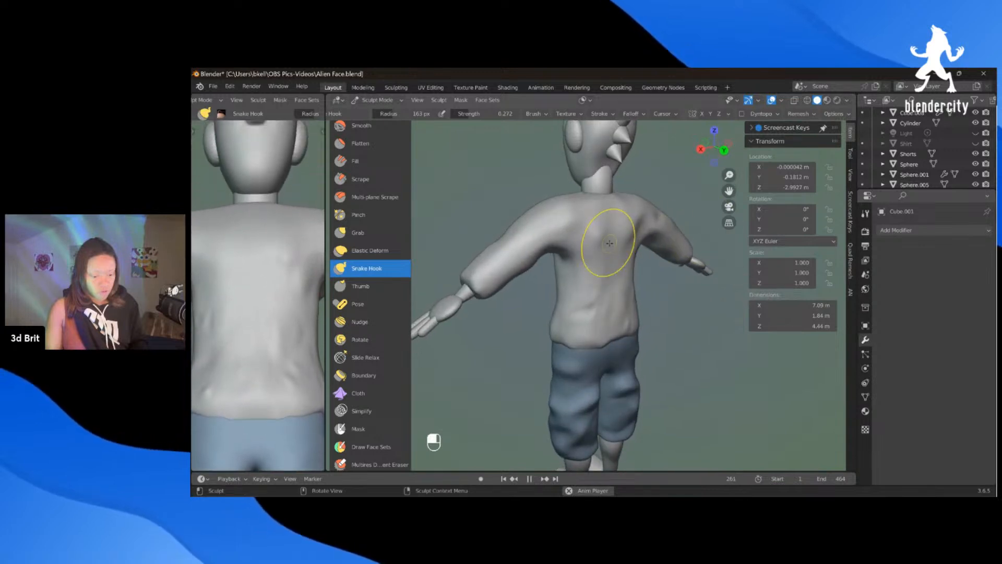
key(shift+s)
mouse_move(520, 242)
middle_down()
mouse_move(608, 231)
mouse_move(570, 224)
mouse_move(606, 246)
mouse_move(593, 258)
middle_up()
scroll(593, 242, up, 3)
middle_drag(632, 229, 579, 331)
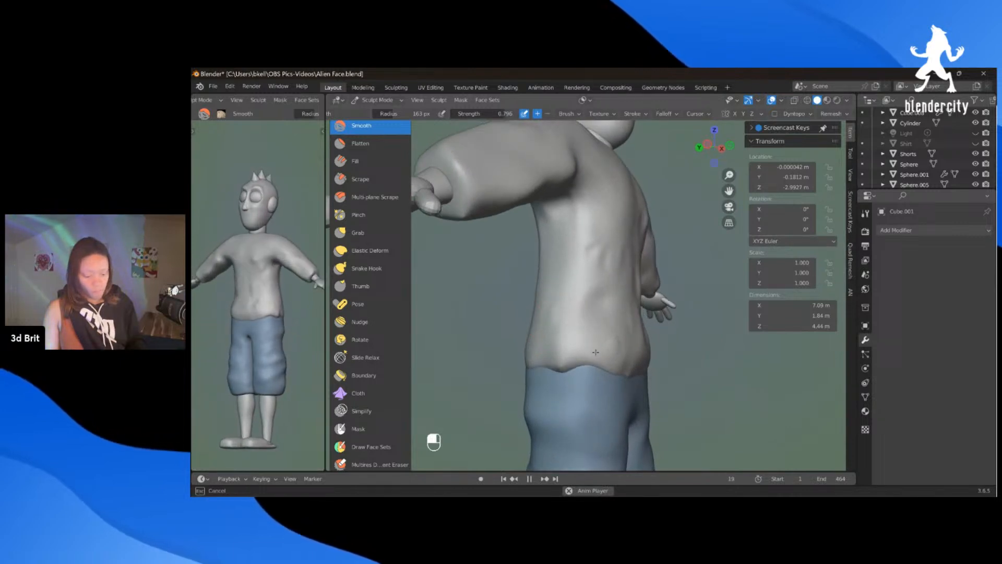
middle_drag(611, 248, 556, 320)
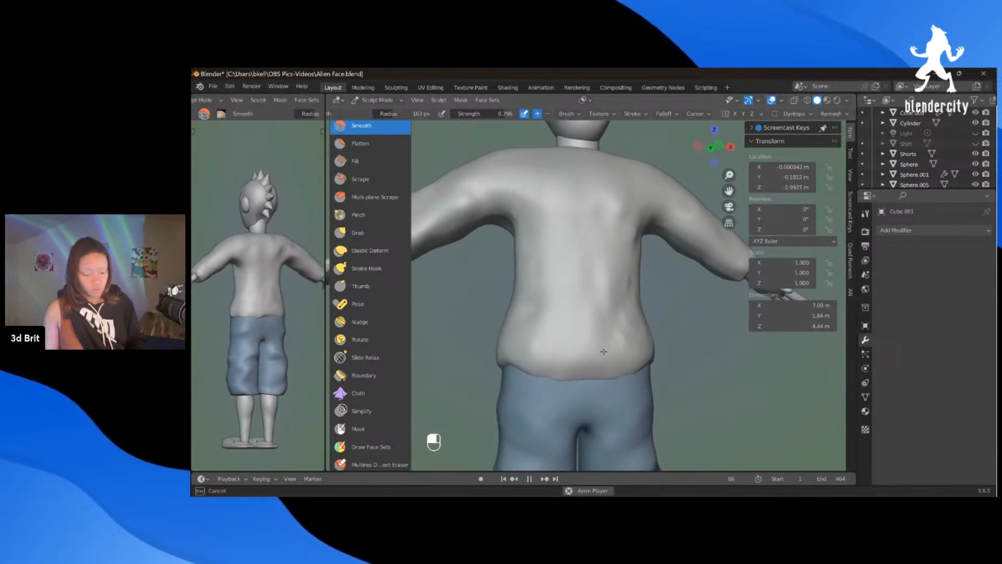
middle_drag(665, 311, 587, 243)
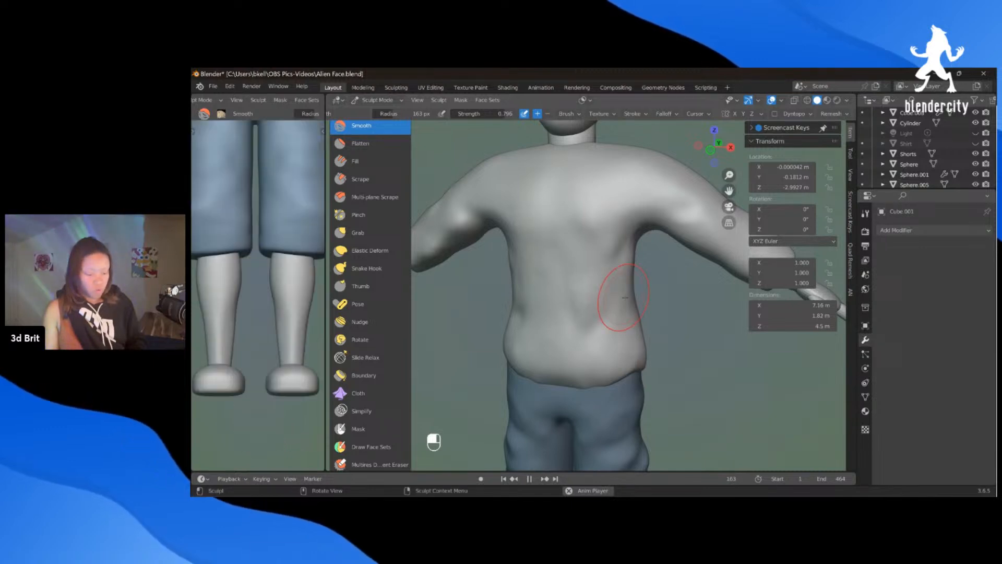
Step: Soften the folds on the front of the shirt near the armpit with the Smooth brush, checking them on the whole character
key(KP_1)
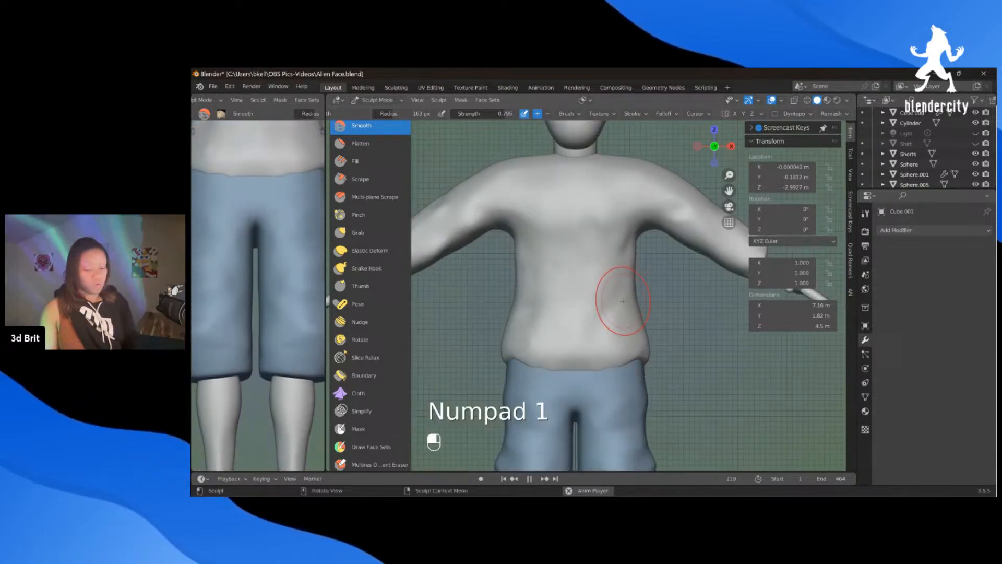
scroll(464, 195, down, 3)
drag(502, 253, 503, 256)
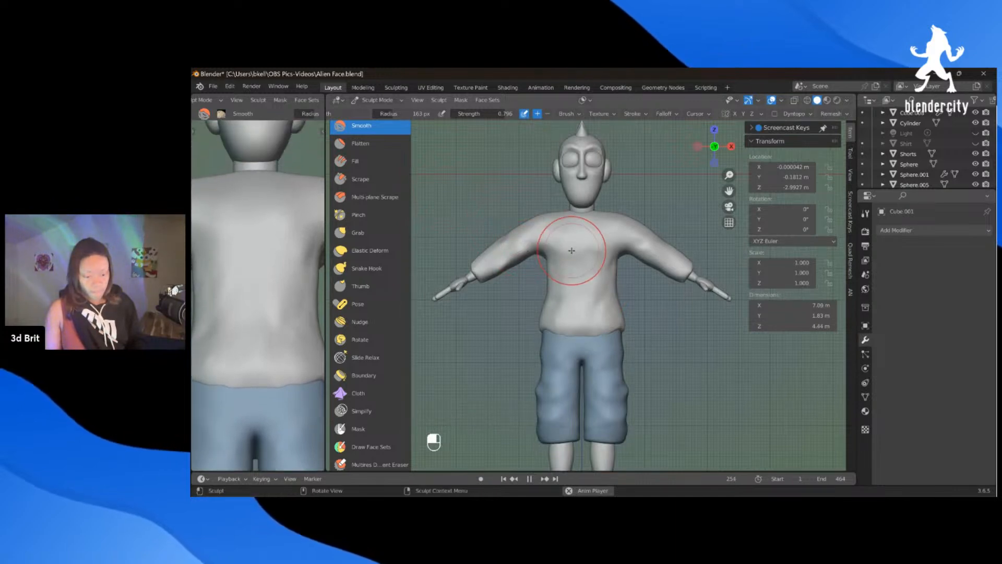
scroll(569, 235, up, 3)
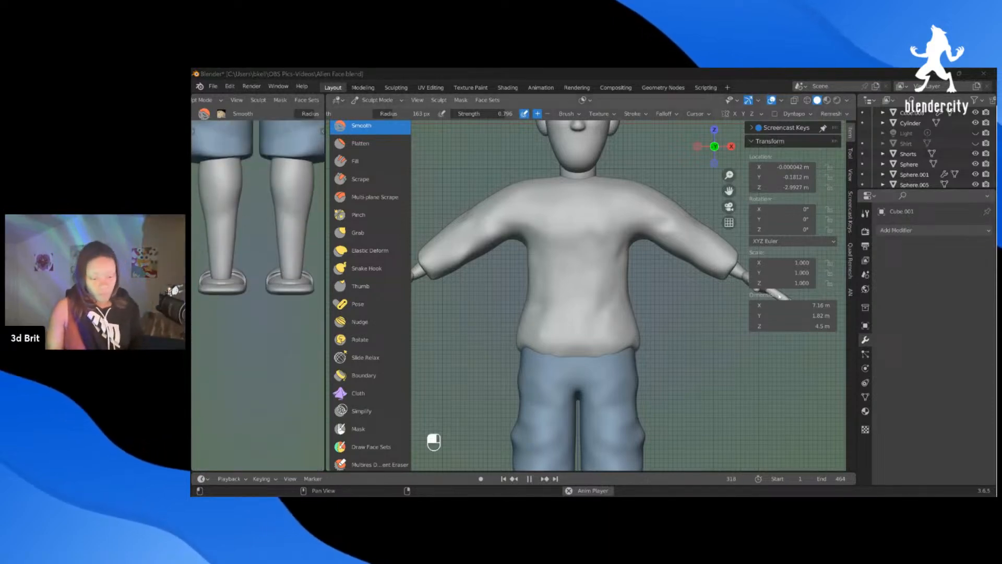
mouse_move(575, 271)
middle_down()
mouse_move(588, 279)
mouse_move(586, 268)
middle_up()
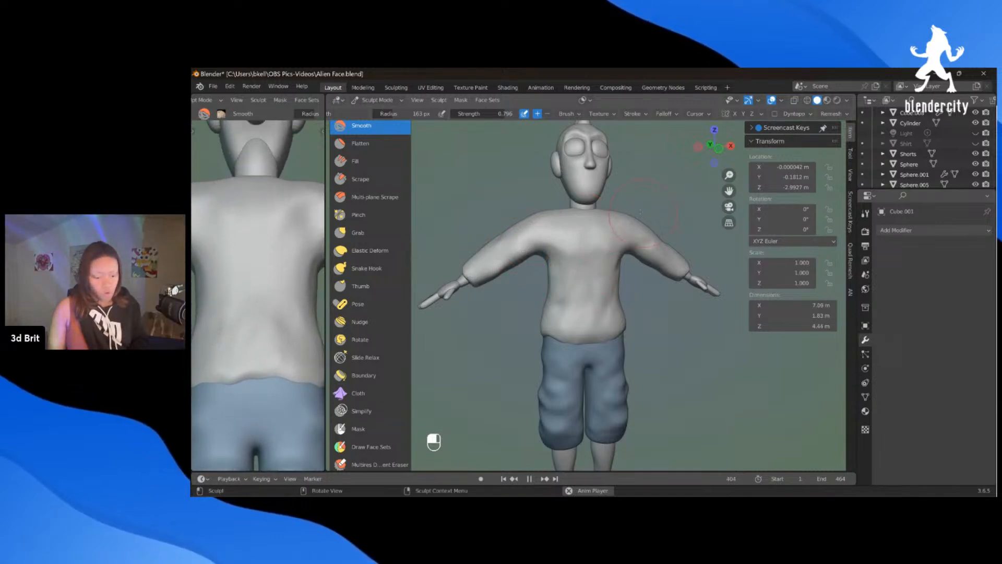
middle_drag(600, 234, 578, 318)
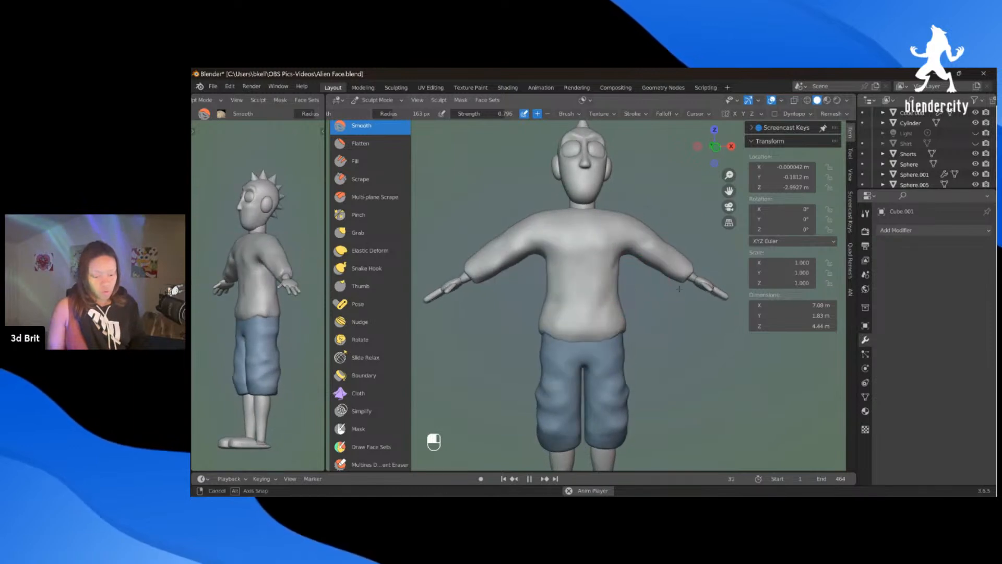
Step: Smooth the back of the shirt along the waist, the sides and between the shoulder blades
scroll(550, 291, up, 5)
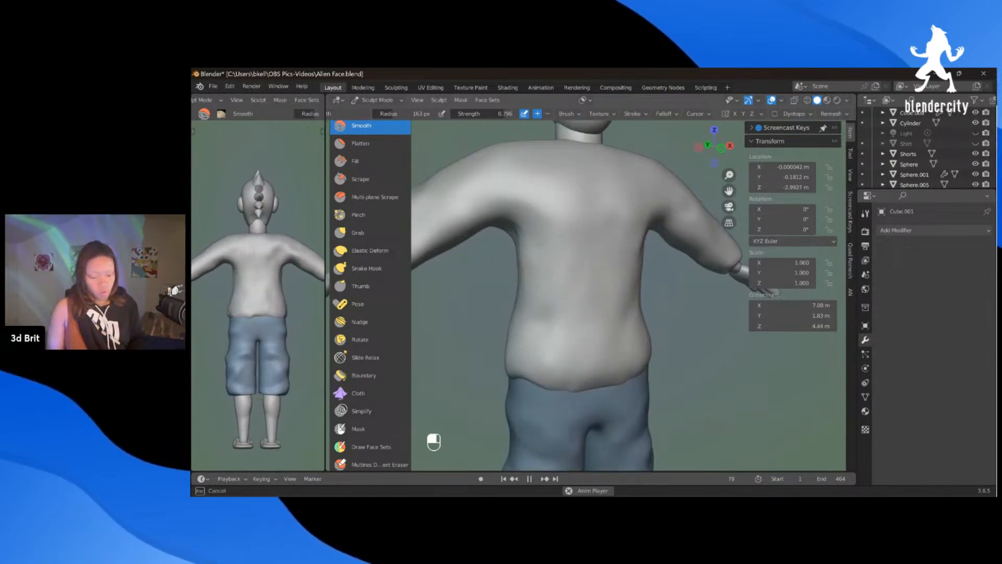
middle_drag(522, 247, 577, 216)
middle_drag(510, 228, 517, 228)
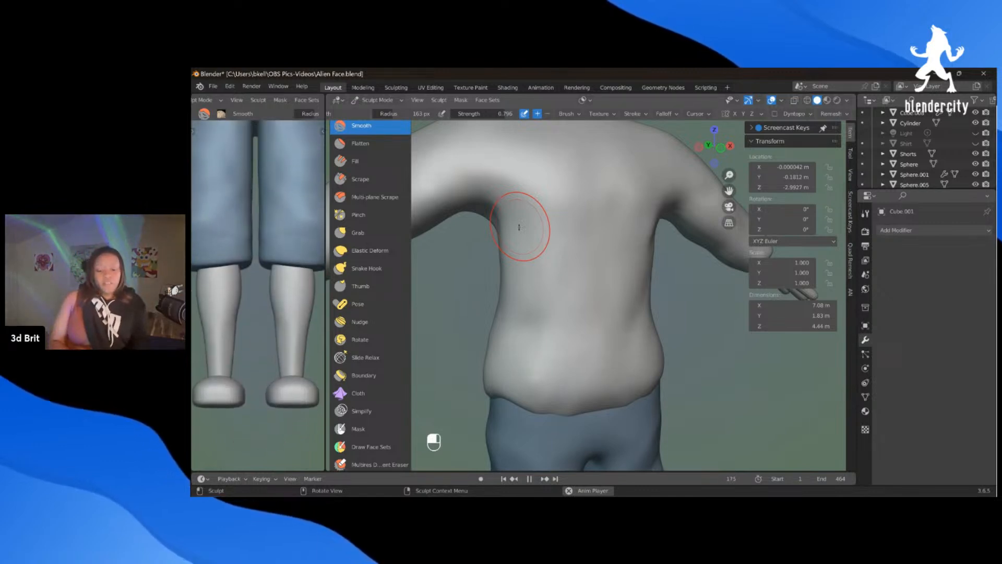
scroll(524, 232, down, 1)
middle_drag(548, 246, 537, 237)
mouse_move(533, 262)
mouse_down()
mouse_move(521, 348)
mouse_move(530, 361)
mouse_up()
middle_drag(529, 361, 582, 336)
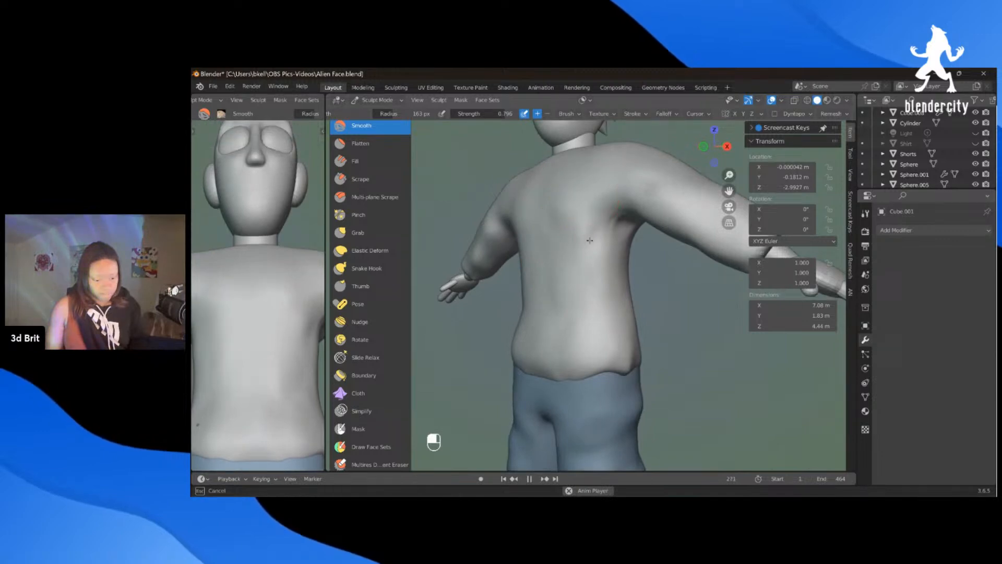
mouse_move(586, 205)
mouse_down()
mouse_move(564, 216)
mouse_move(574, 196)
mouse_up()
drag(575, 197, 570, 213)
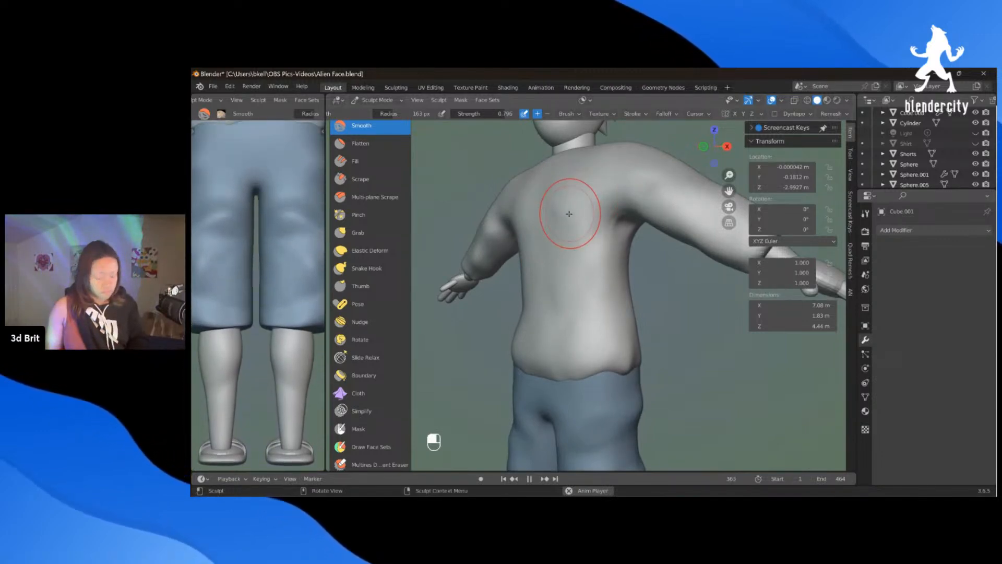
Step: Switch to Snake Hook and pull new folds across the shirt's lower back, sides and hem
click(373, 269)
mouse_move(633, 313)
middle_down()
mouse_move(552, 274)
mouse_move(599, 268)
mouse_move(577, 310)
middle_up()
mouse_move(567, 260)
middle_down()
mouse_move(648, 336)
mouse_move(585, 302)
middle_up()
middle_drag(640, 340, 581, 280)
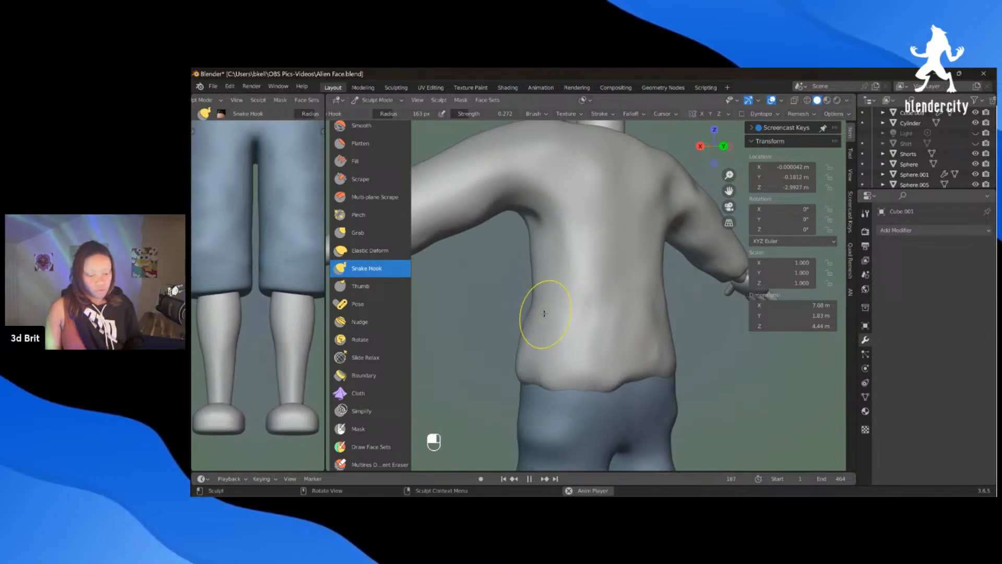
mouse_move(569, 239)
middle_down()
mouse_move(609, 297)
mouse_move(659, 333)
mouse_move(659, 366)
middle_up()
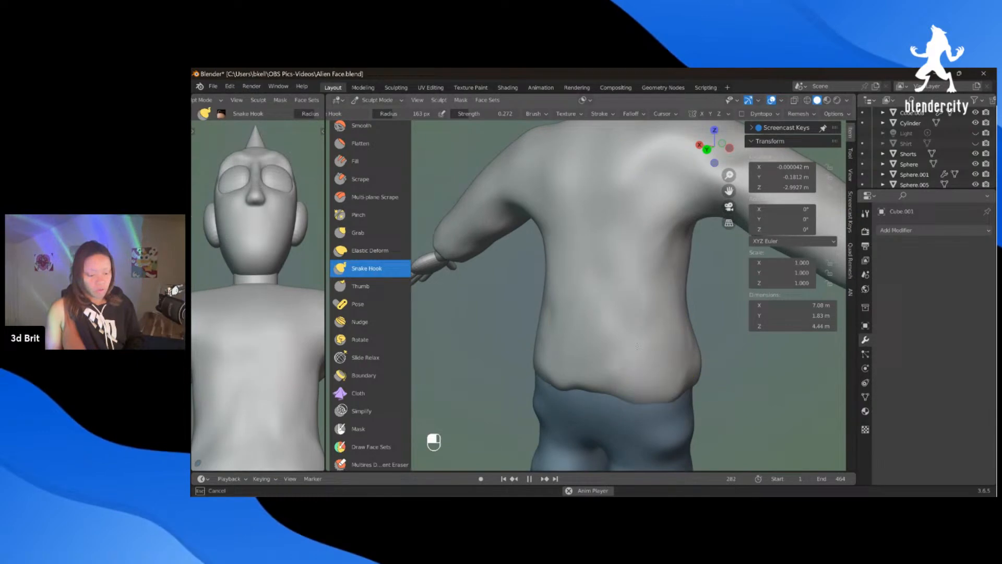
mouse_move(737, 322)
middle_down()
mouse_move(711, 326)
mouse_move(520, 278)
middle_up()
mouse_move(581, 303)
middle_down()
mouse_move(616, 317)
mouse_move(559, 246)
mouse_move(600, 250)
mouse_move(649, 280)
mouse_move(666, 275)
mouse_move(616, 245)
mouse_move(510, 221)
middle_up()
scroll(517, 232, down, 5)
scroll(616, 245, up, 5)
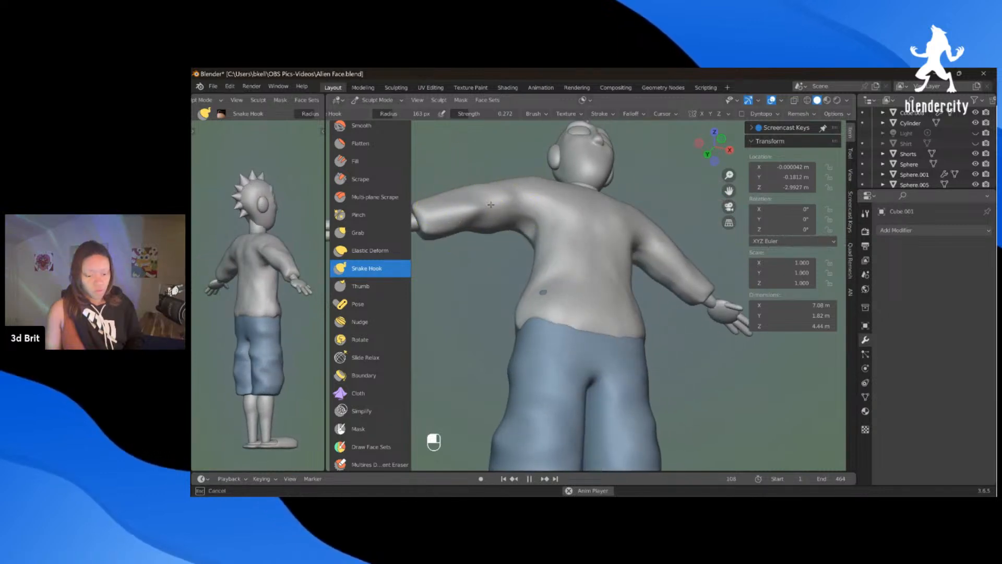
Step: Shape the shirt's folds around the armpits, shoulders and upper back with Snake Hook
scroll(488, 202, down, 3)
middle_drag(673, 219, 615, 246)
scroll(614, 251, up, 2)
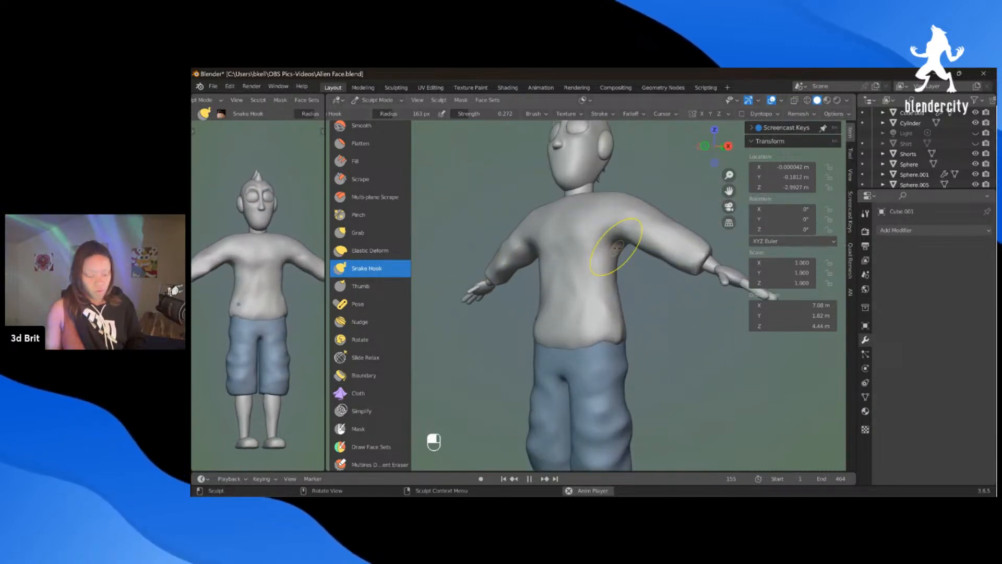
middle_drag(620, 208, 551, 291)
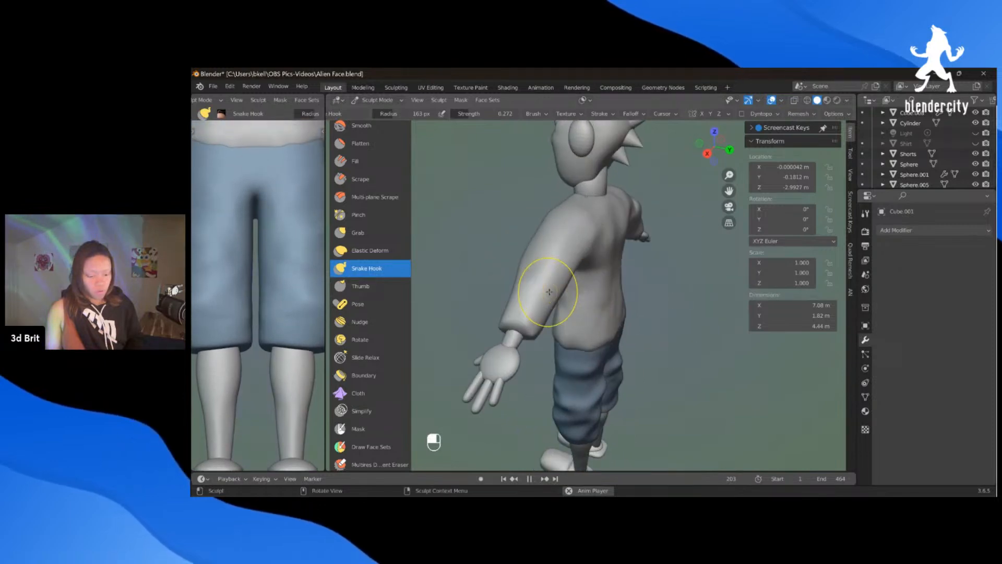
middle_drag(576, 241, 503, 263)
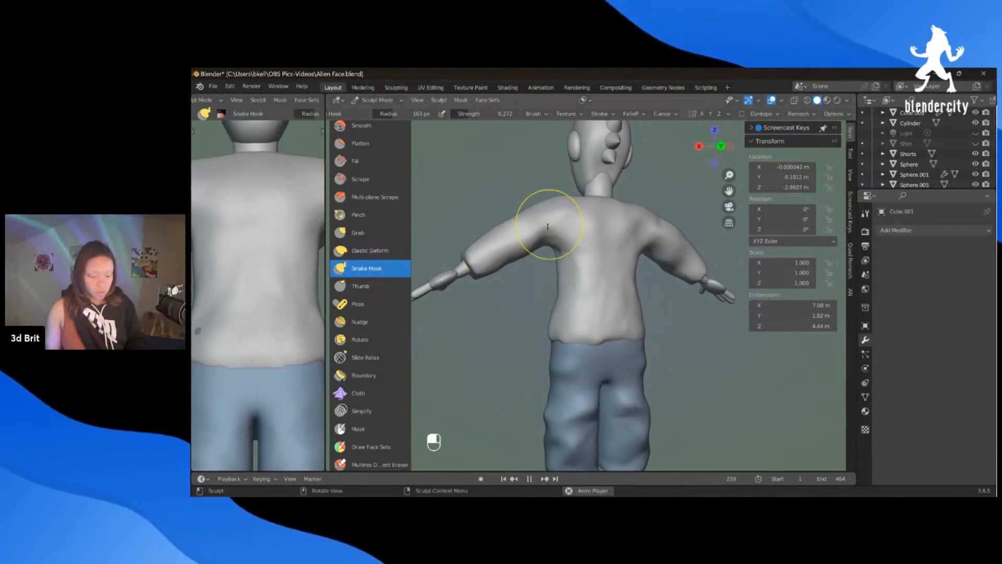
middle_drag(560, 230, 530, 223)
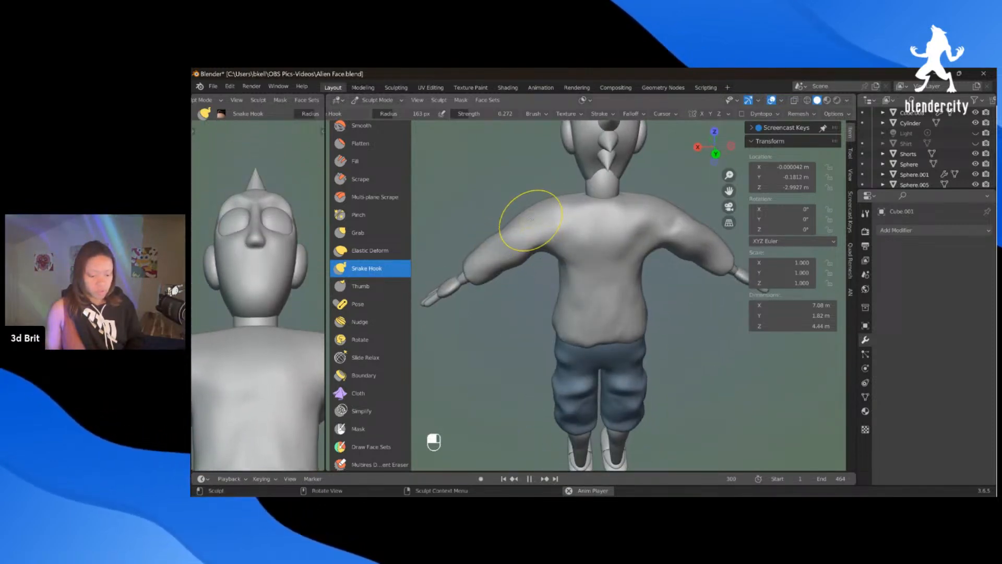
middle_drag(597, 244, 599, 208)
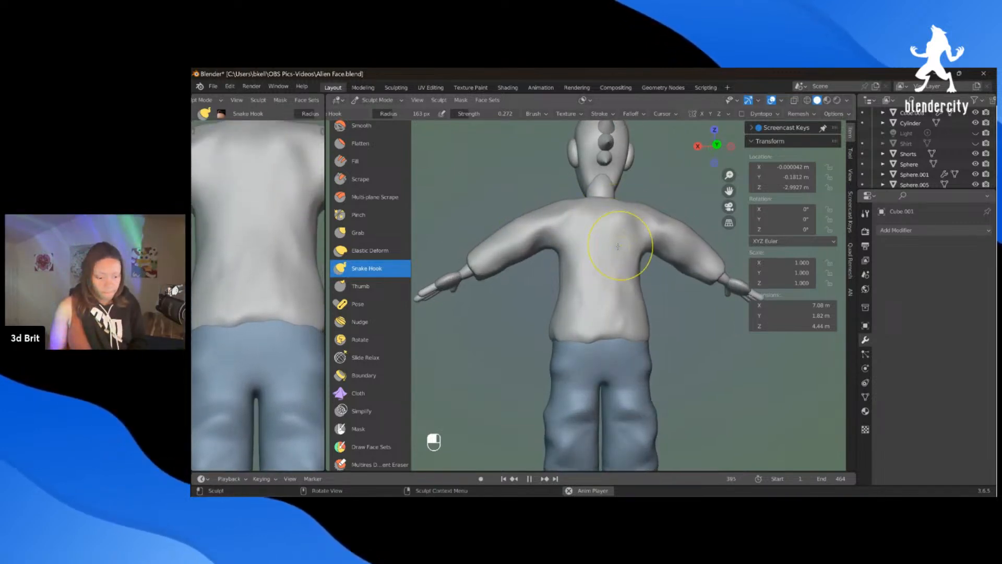
Step: Pull folds across the shirt's belly and chest up to the neckline with Snake Hook, and activate the Smooth brush
middle_drag(619, 254, 580, 270)
middle_drag(666, 299, 561, 327)
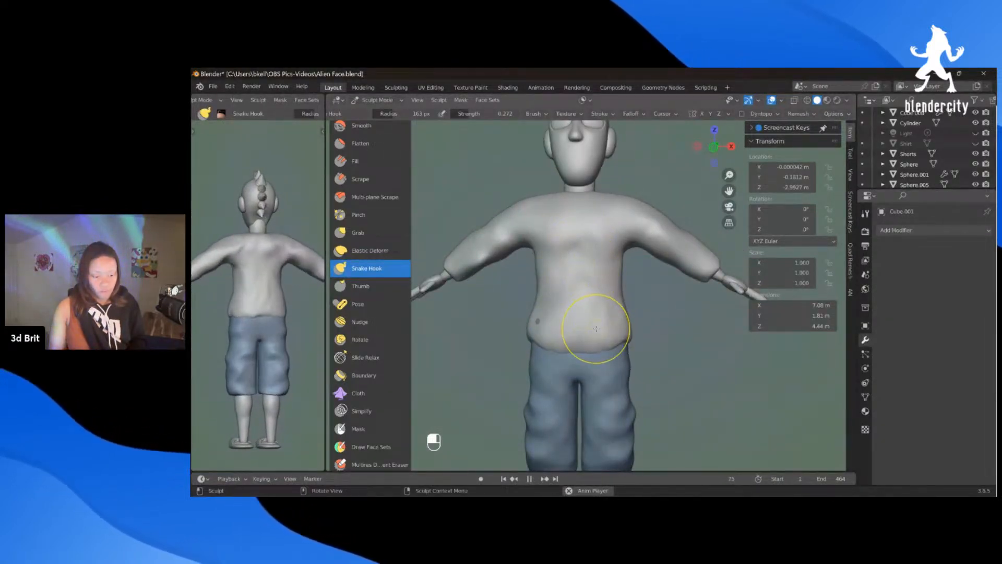
mouse_move(569, 283)
middle_down()
mouse_move(597, 324)
mouse_move(593, 235)
middle_up()
mouse_move(598, 186)
middle_down()
mouse_move(593, 234)
mouse_move(549, 226)
middle_up()
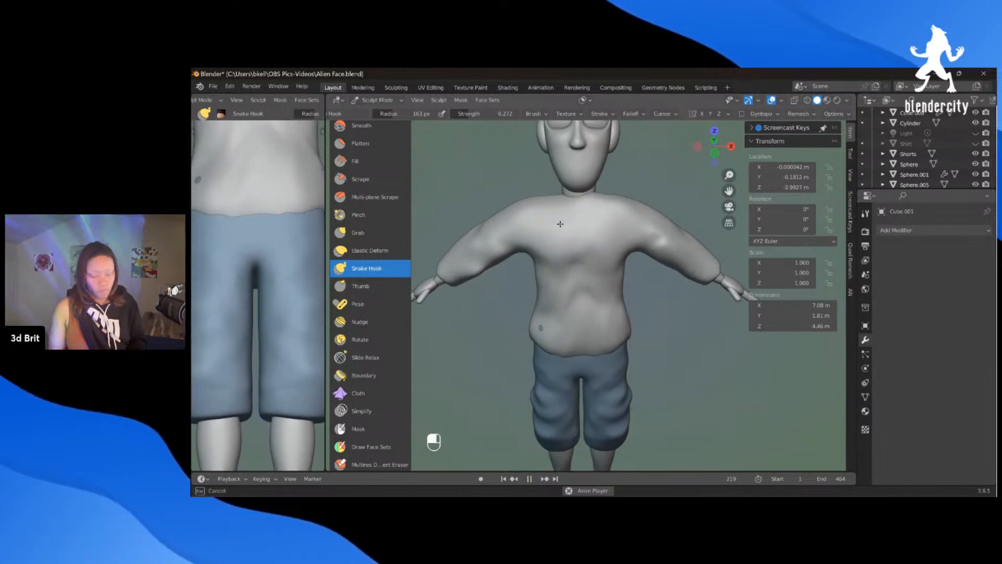
mouse_move(604, 214)
middle_down()
mouse_move(641, 198)
mouse_move(600, 207)
mouse_move(639, 203)
mouse_move(622, 199)
middle_up()
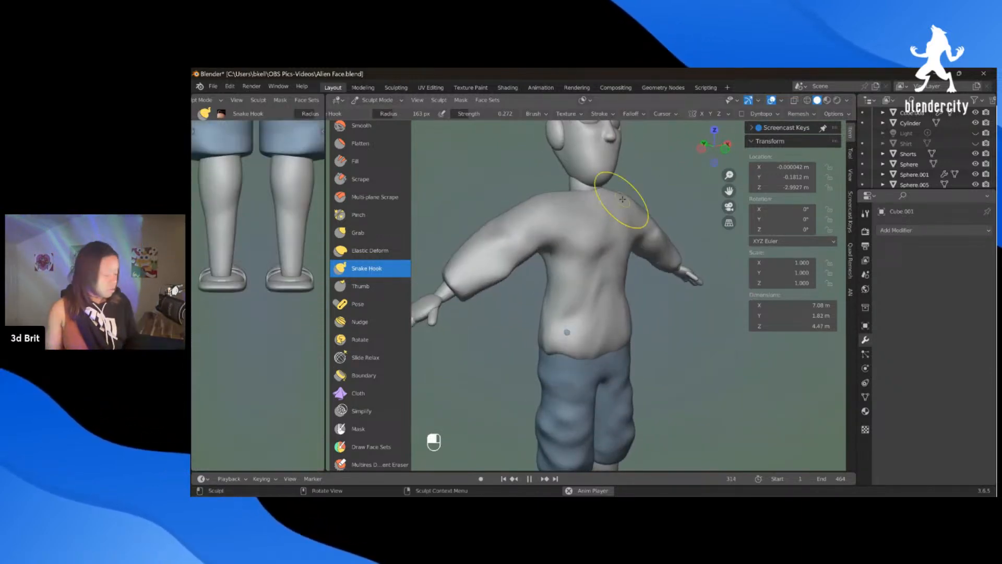
key(shift+s)
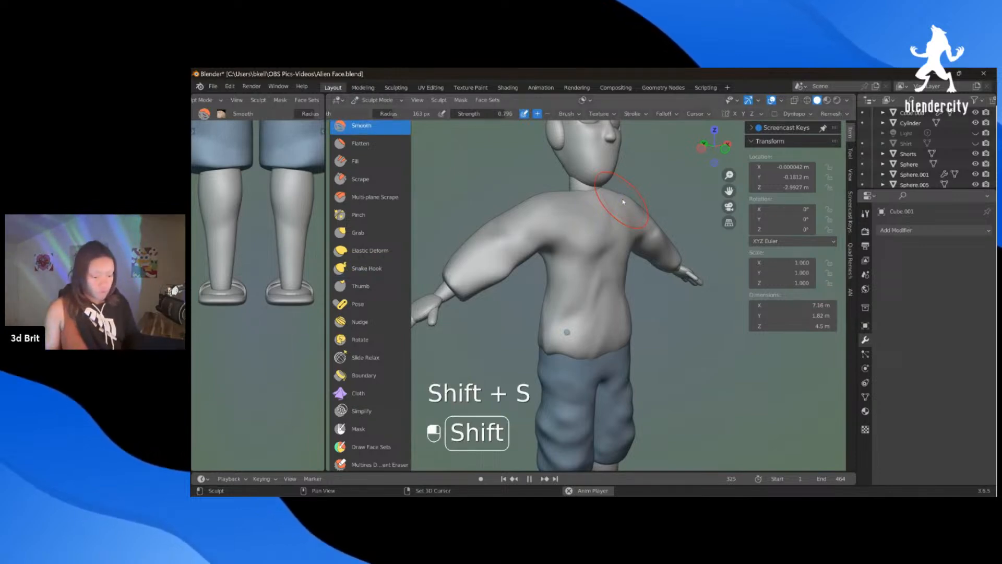
key(shift+a)
click(686, 354)
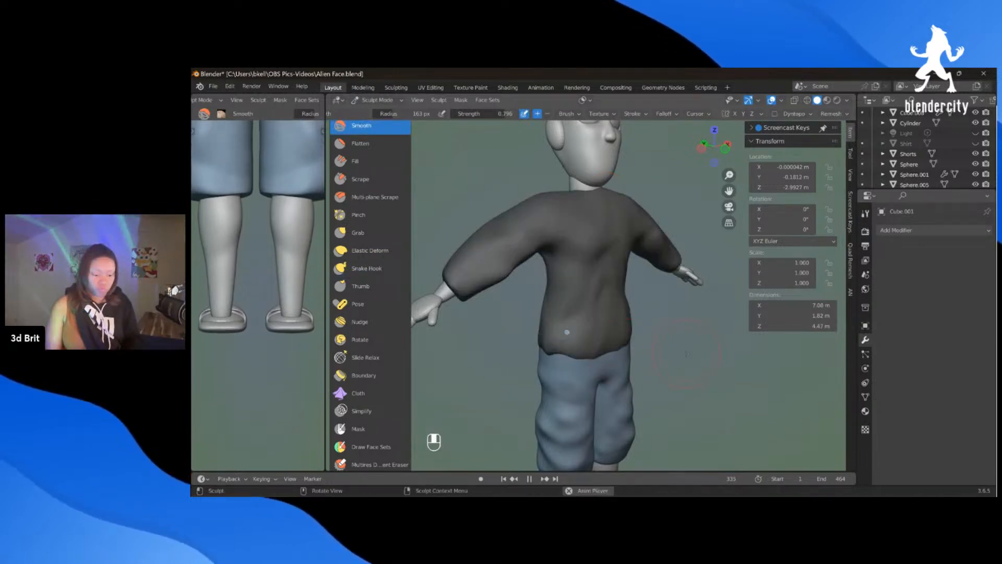
key(ctrl+z)
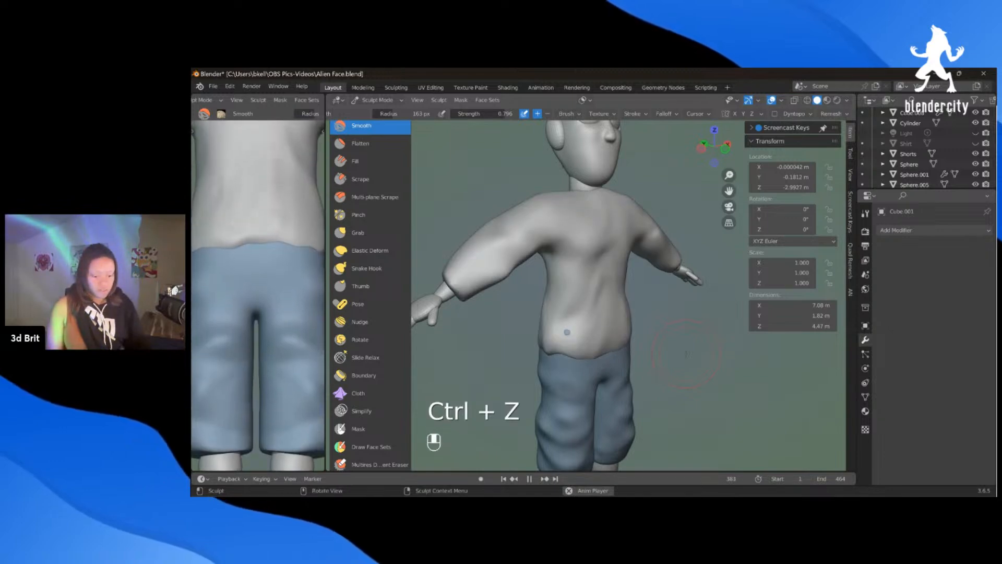
Step: Set the Smooth brush radius to 233 px and soften the folds on the front of the shirt
key(KP_1)
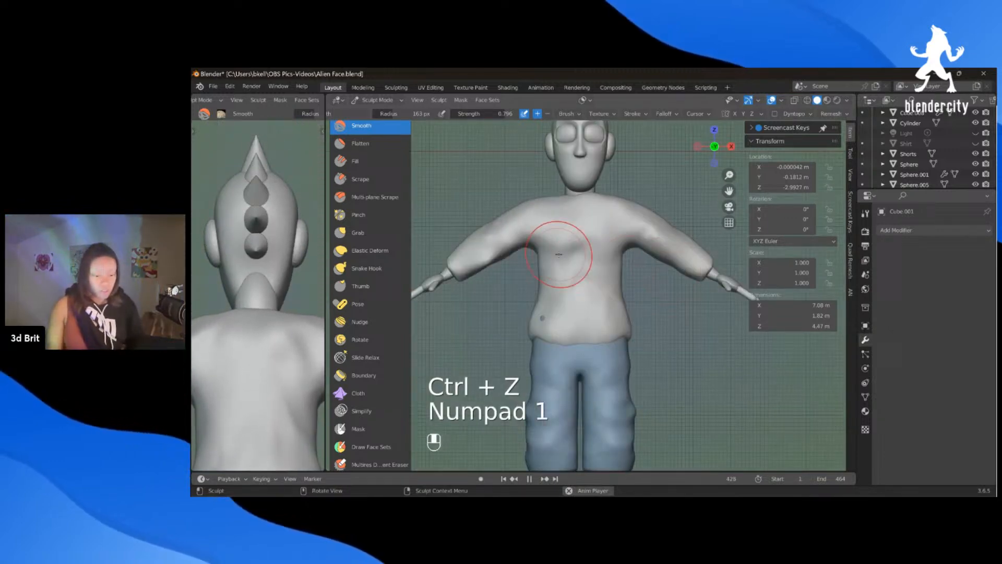
scroll(522, 198, up, 2)
key(f)
middle_drag(539, 196, 541, 229)
scroll(540, 209, down, 2)
drag(540, 230, 542, 232)
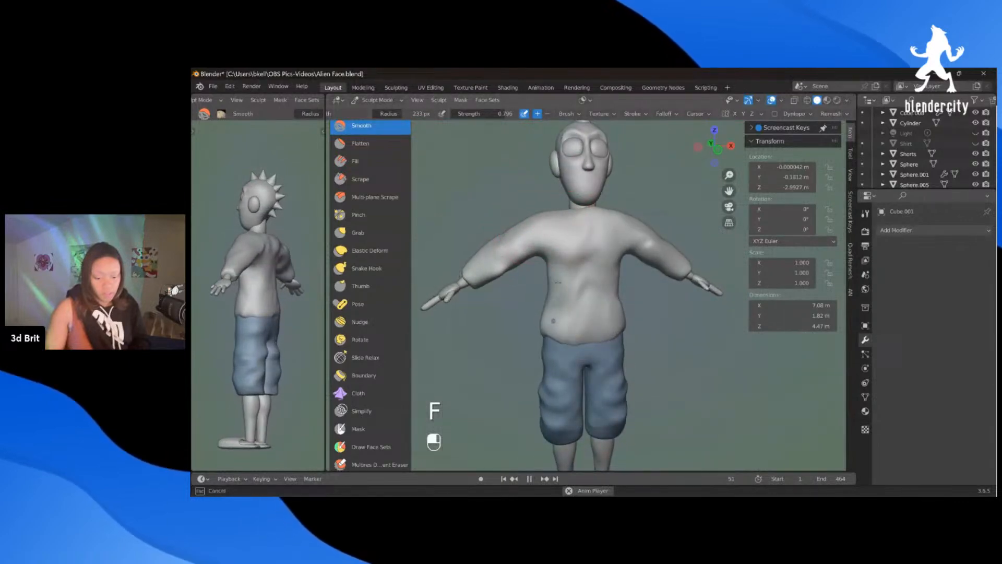
Step: Smooth the shirt's sides, back and shoulders with the 233 px Smooth brush
scroll(506, 336, up, 2)
middle_drag(505, 337, 590, 209)
middle_drag(648, 236, 562, 239)
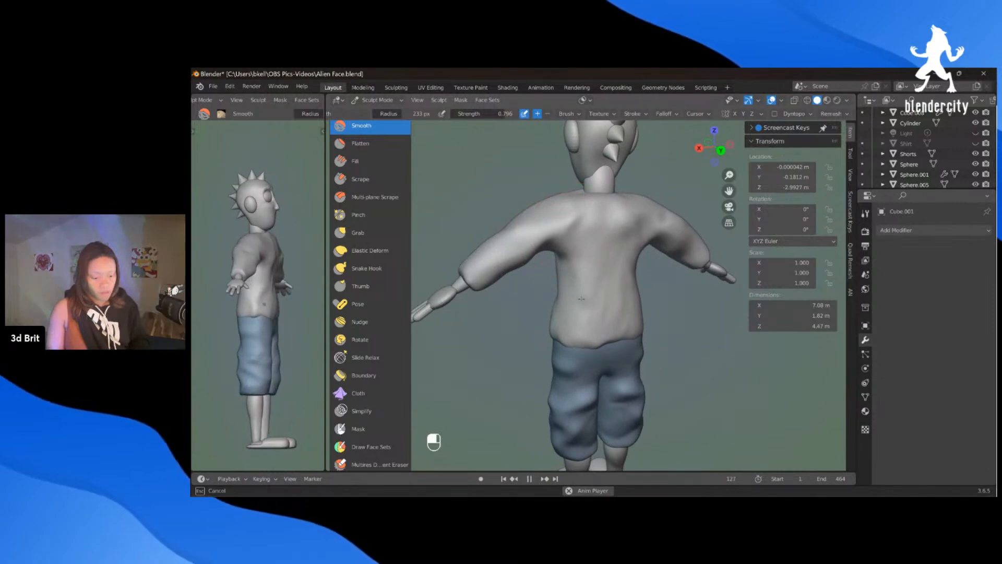
middle_drag(578, 331, 549, 290)
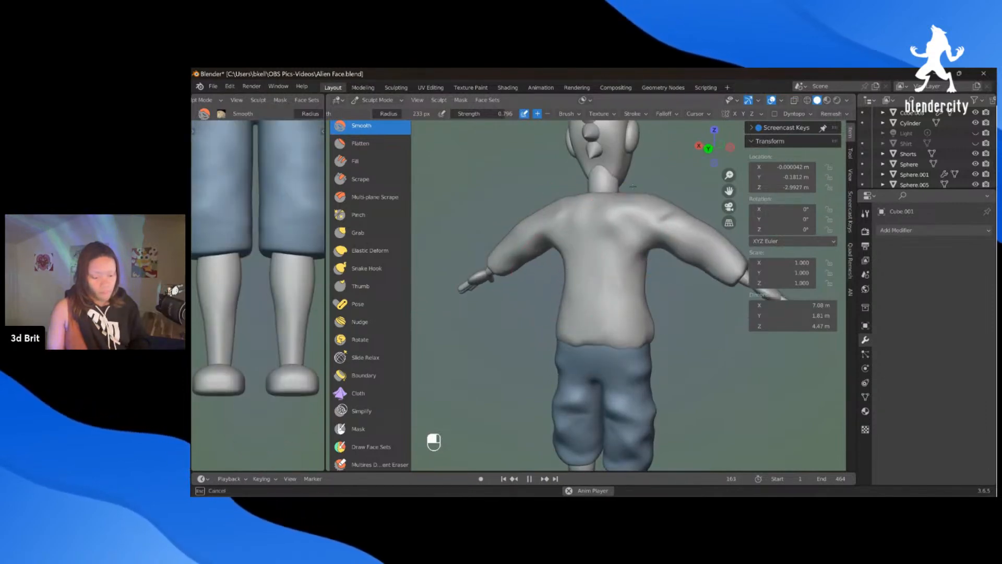
middle_drag(691, 248, 586, 291)
Step: Set the Grab brush radius to 285 px and try pulling the shirt below the shoulder, undoing the last stroke
key(g)
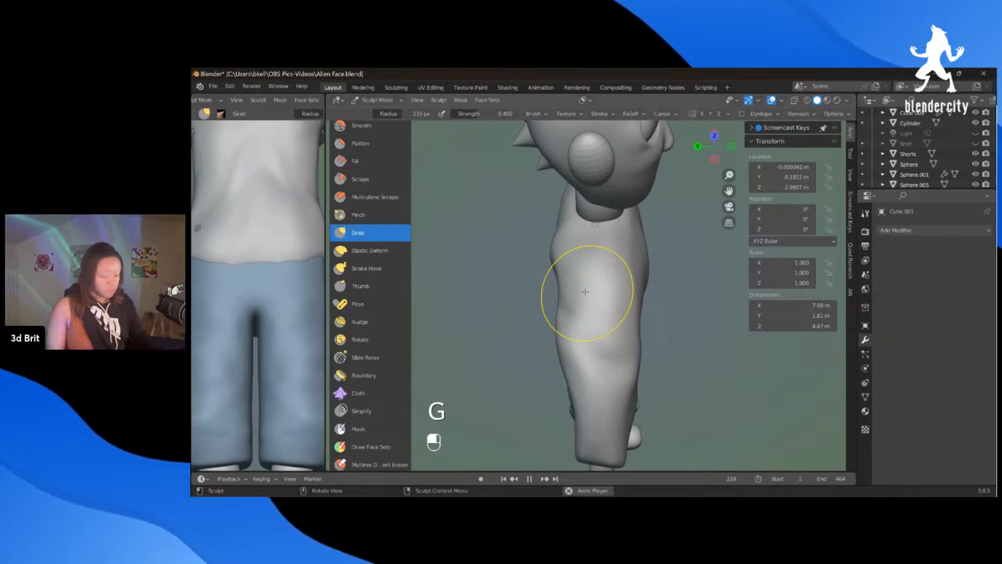
key(f)
click(562, 316)
mouse_move(562, 316)
mouse_down()
mouse_move(551, 327)
mouse_move(569, 347)
mouse_up()
mouse_move(568, 345)
middle_down()
mouse_move(632, 307)
mouse_move(600, 307)
mouse_move(593, 358)
middle_up()
key(ctrl+z)
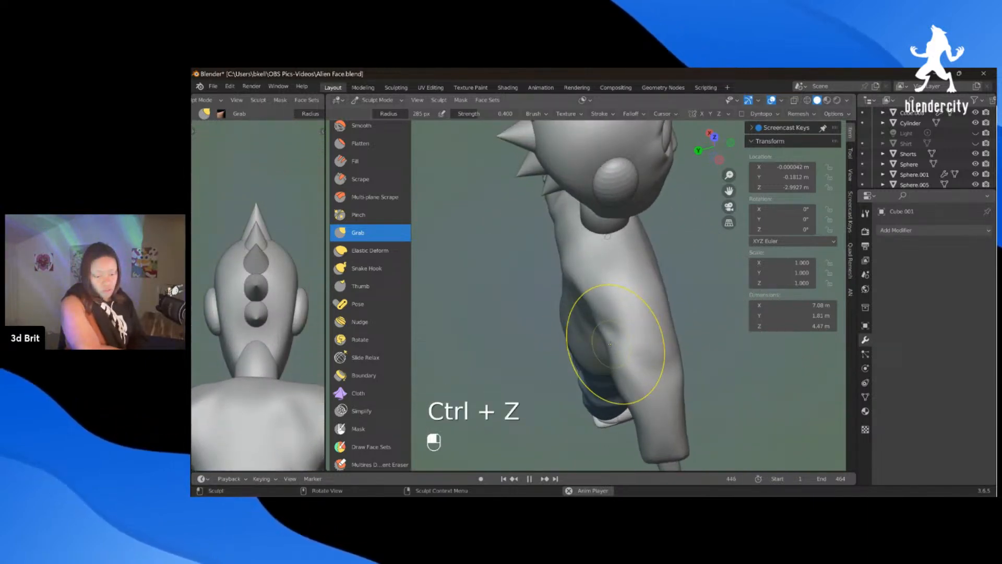
Step: Pull the shirt's lower sides and torso into a looser, uneven outline from the front with the 285 px Grab brush
middle_drag(671, 383, 521, 316)
key(KP_1)
scroll(524, 317, down, 1)
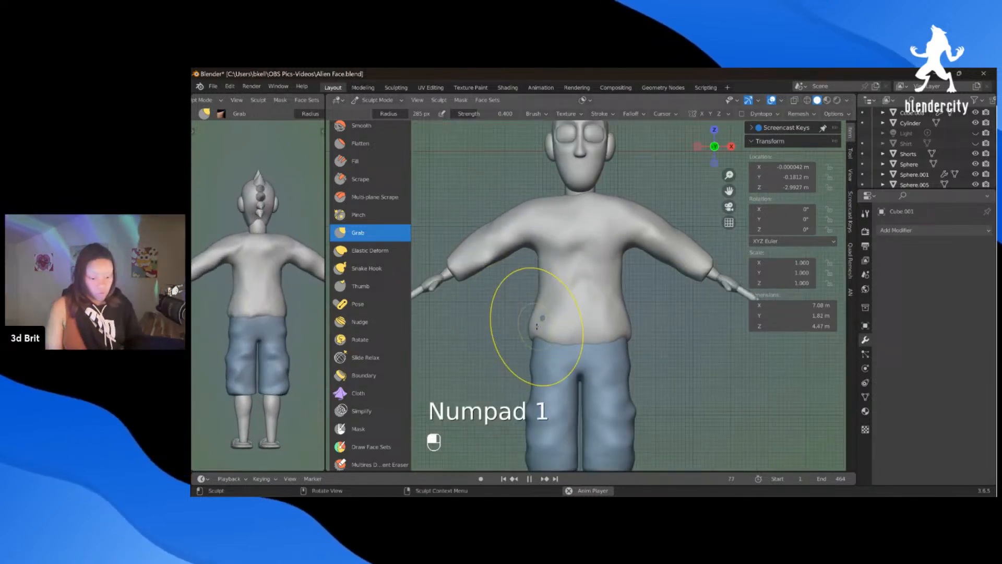
scroll(537, 321, up, 1)
drag(534, 324, 528, 325)
scroll(586, 313, down, 1)
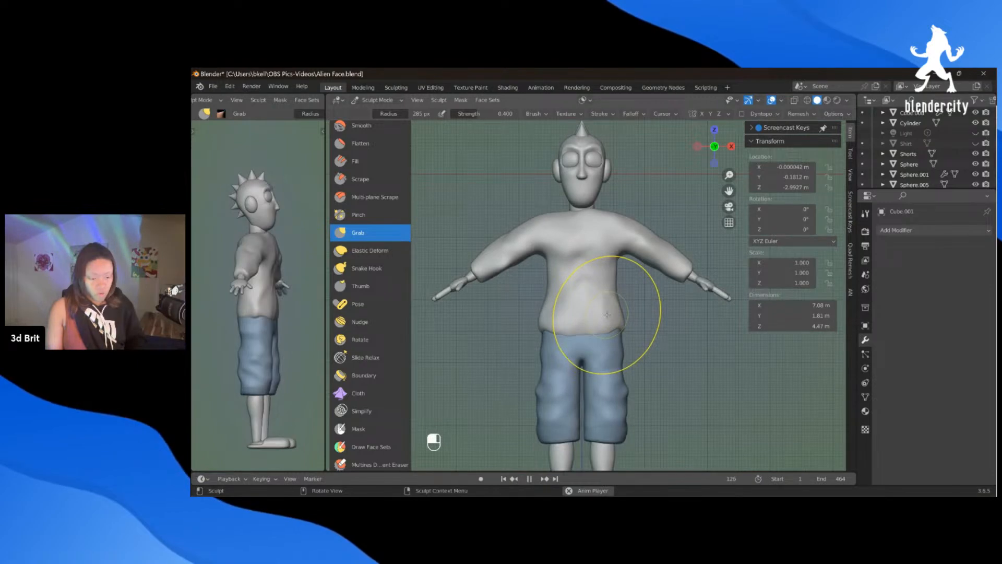
scroll(604, 313, up, 1)
scroll(599, 274, down, 1)
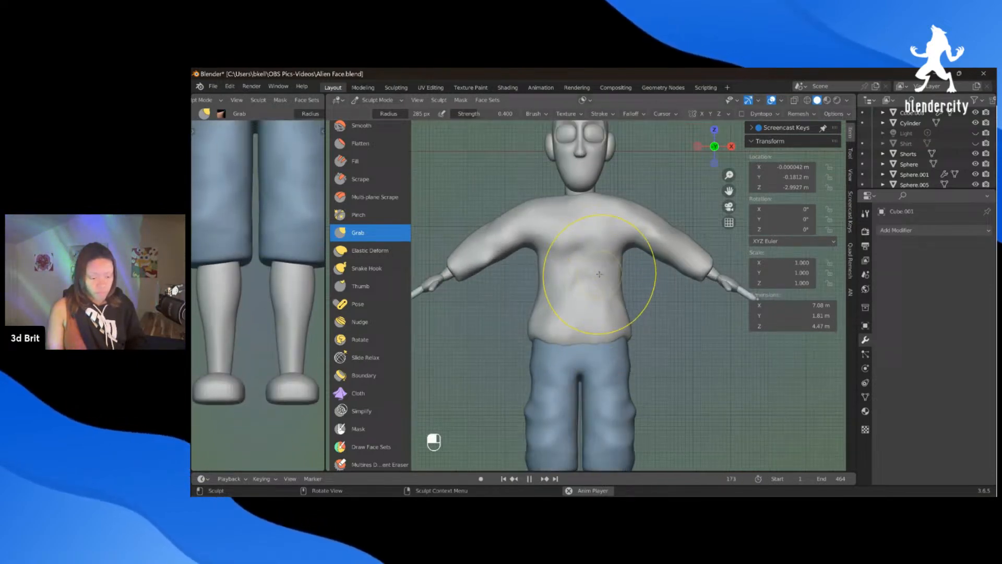
scroll(590, 292, up, 1)
mouse_move(594, 287)
mouse_down()
mouse_move(670, 199)
mouse_move(654, 240)
mouse_up()
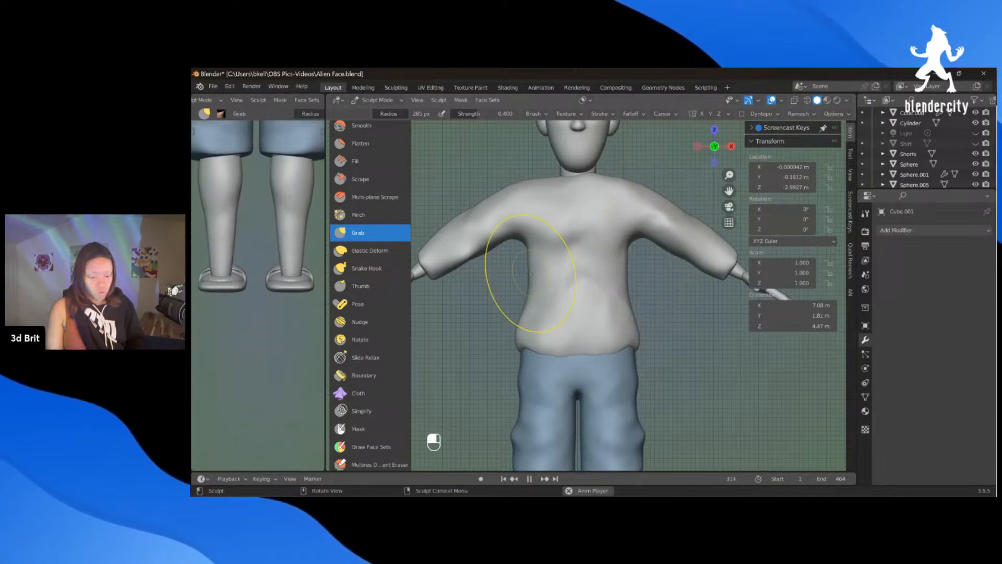
Step: Turn on X-axis mirror symmetry for sculpting the shirt
click(701, 113)
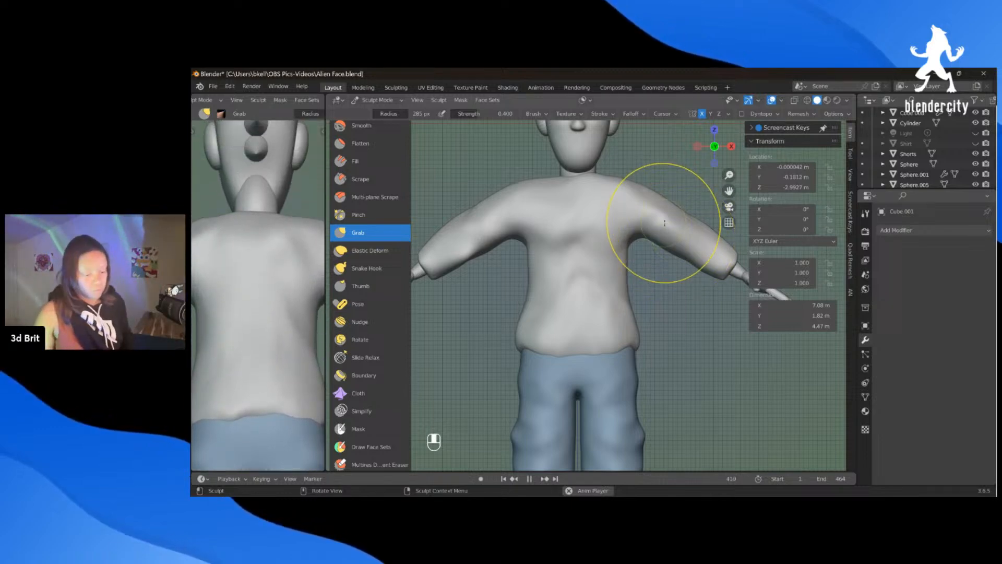
scroll(572, 194, down, 1)
mouse_move(590, 258)
middle_down()
mouse_move(509, 267)
mouse_move(513, 284)
middle_up()
key(KP_1)
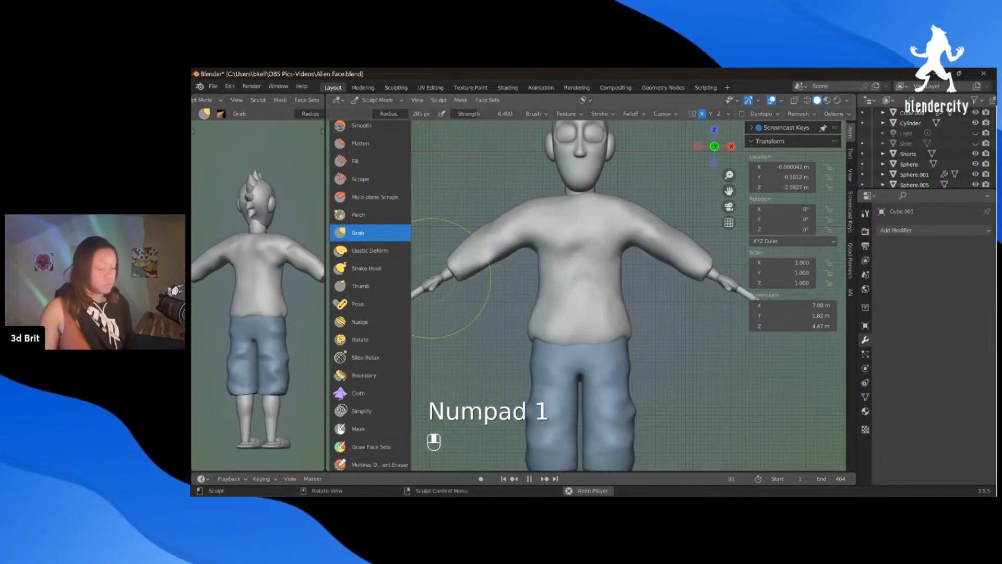
Step: Set the Grab brush radius to 182 px and reshape the shirt's neckline around the base of the neck
key(f)
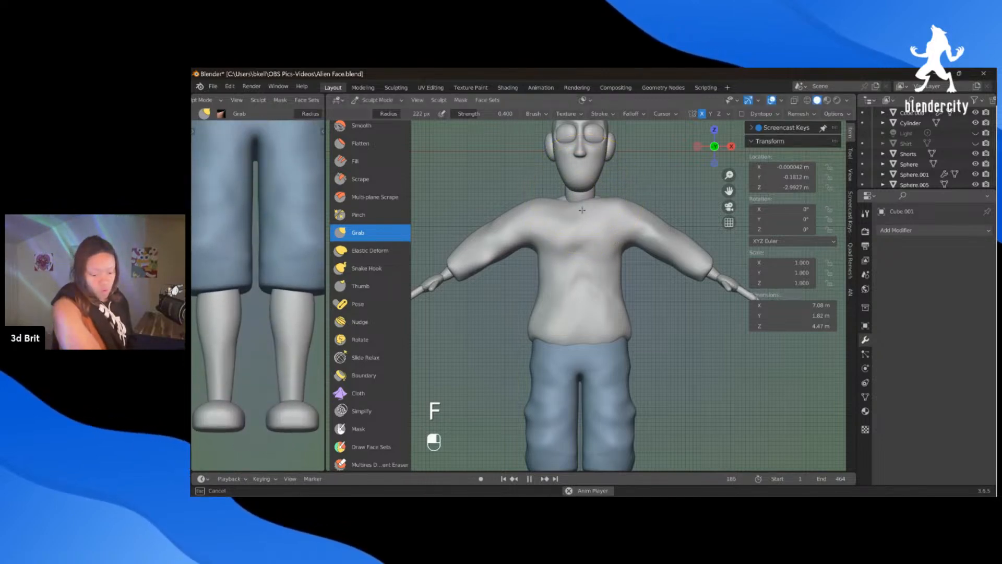
click(563, 186)
middle_drag(564, 186, 586, 223)
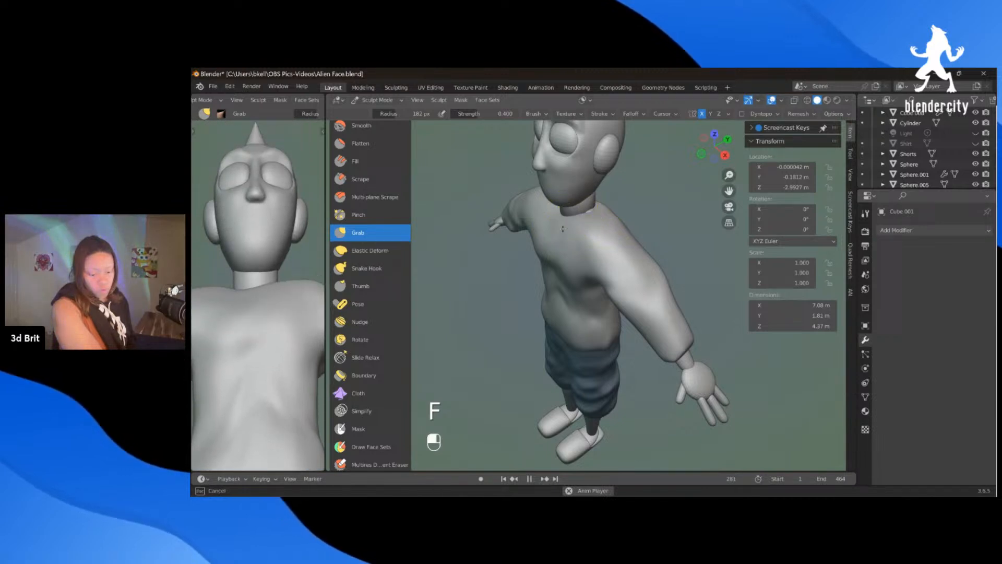
drag(555, 228, 574, 233)
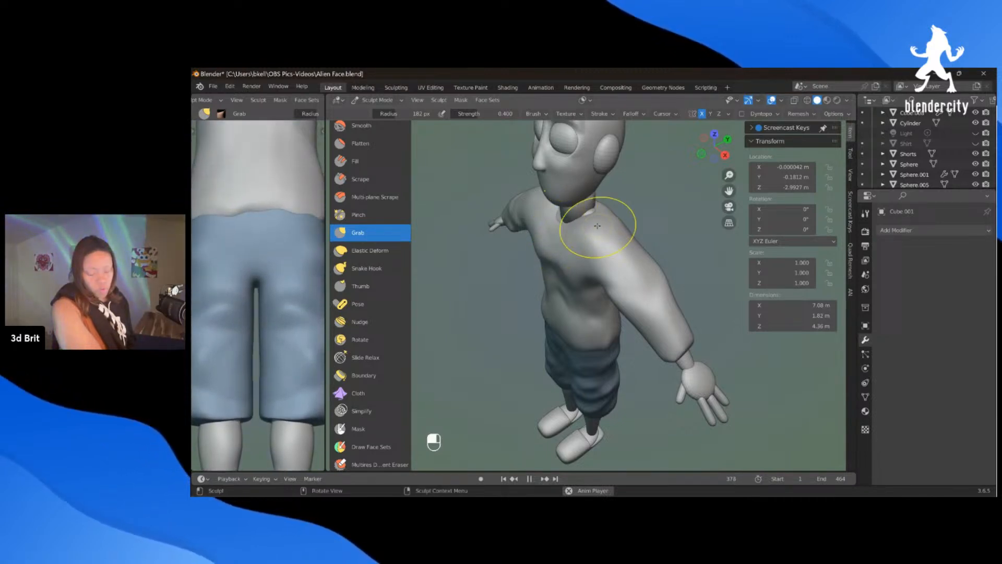
middle_drag(597, 226, 590, 231)
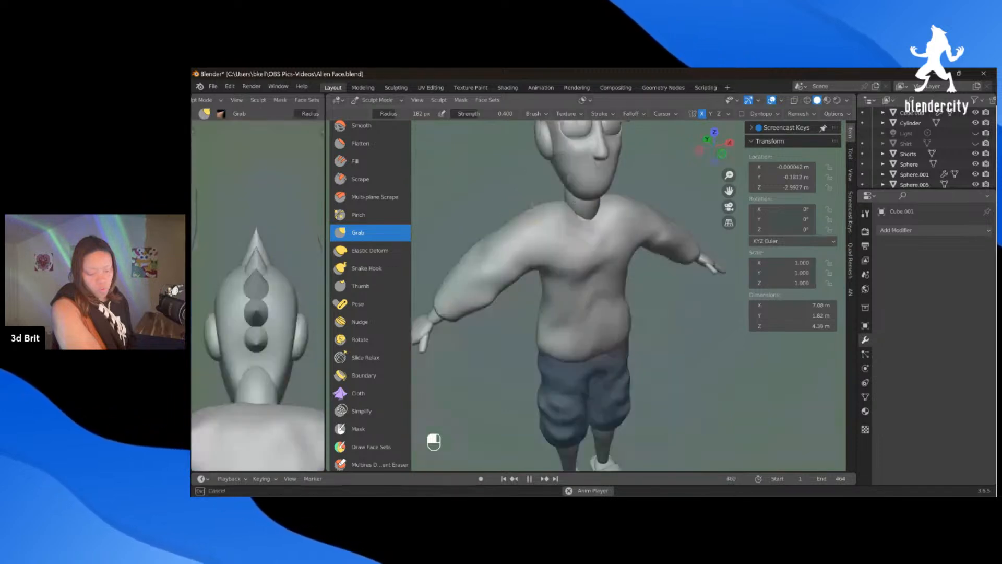
mouse_move(616, 215)
middle_down()
mouse_move(589, 214)
mouse_move(589, 223)
mouse_move(574, 207)
mouse_move(606, 227)
middle_up()
Step: Soften the shirt's collar, shoulders and upper back with the 182 px Smooth brush
key(shift+s)
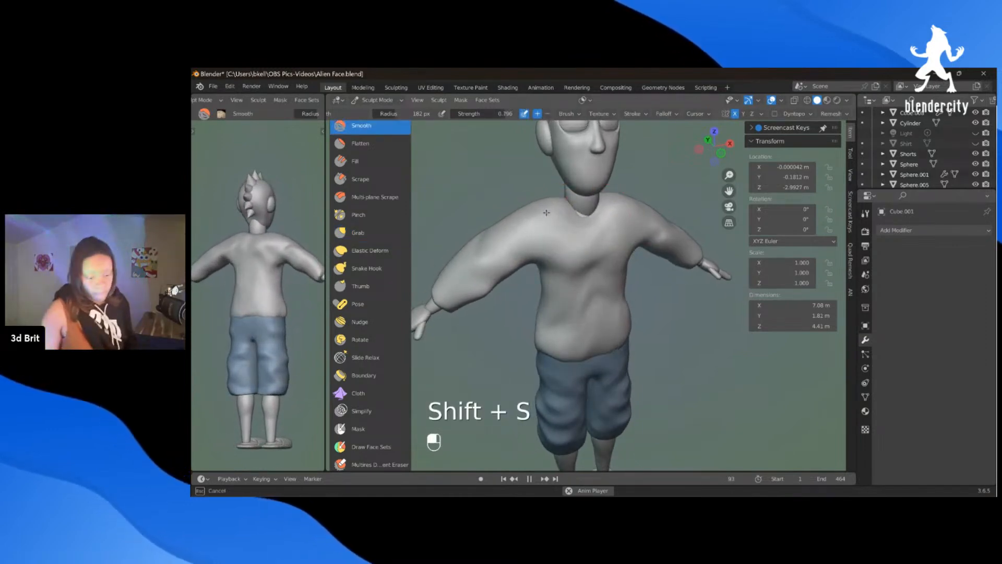
mouse_move(570, 193)
middle_down()
mouse_move(594, 224)
mouse_move(628, 211)
middle_up()
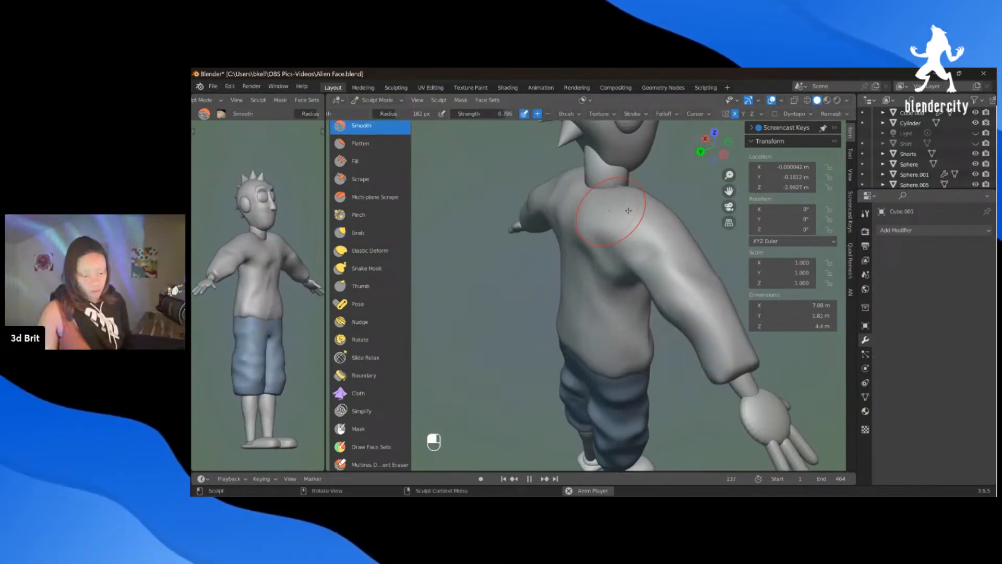
mouse_move(552, 234)
middle_down()
mouse_move(682, 196)
mouse_move(590, 191)
middle_up()
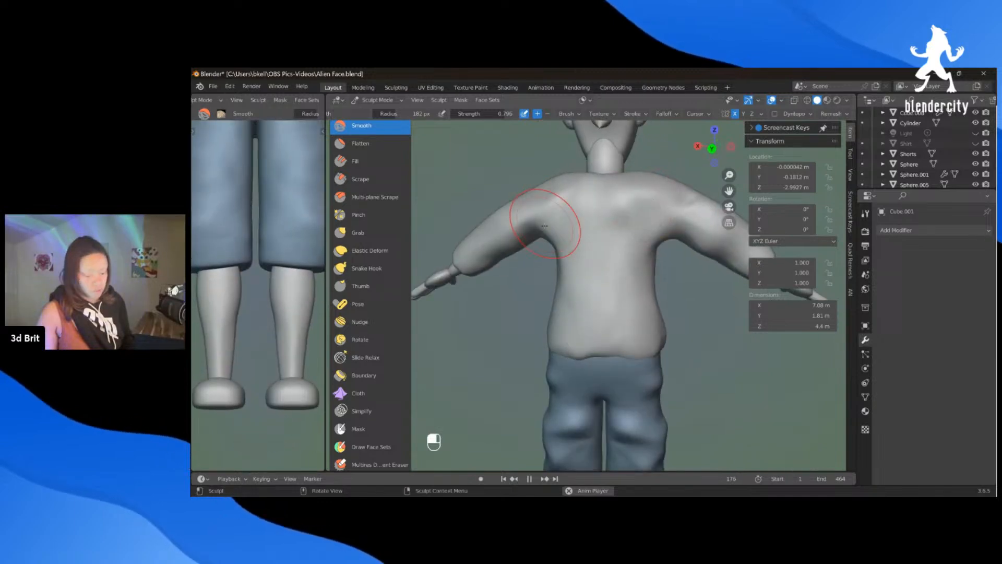
key(KP_1)
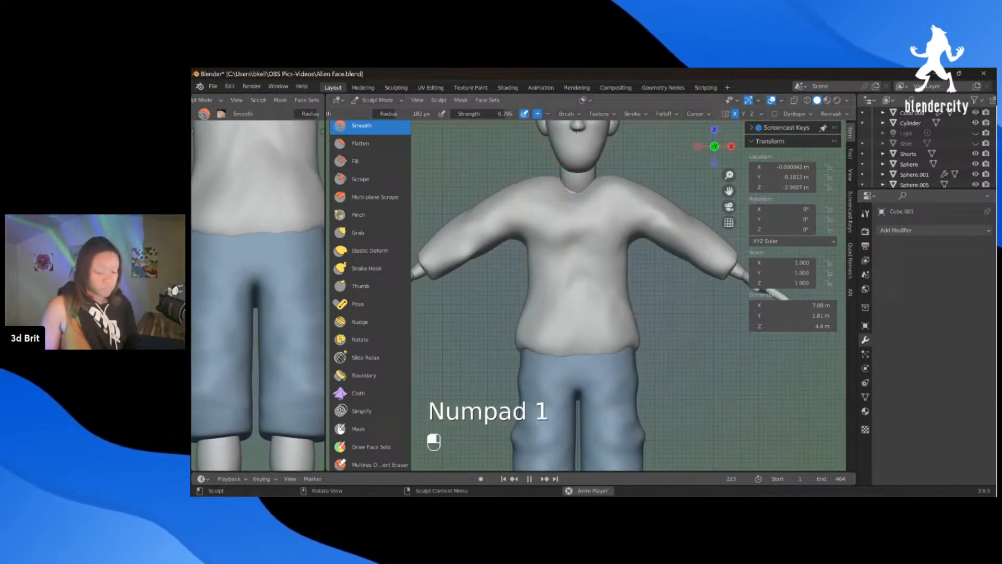
mouse_move(522, 178)
middle_down()
mouse_move(501, 203)
mouse_move(655, 271)
mouse_move(651, 295)
middle_up()
Step: Set the Grab brush radius to 324 px and pull the sleeve cuffs outward over the wrists
key(g)
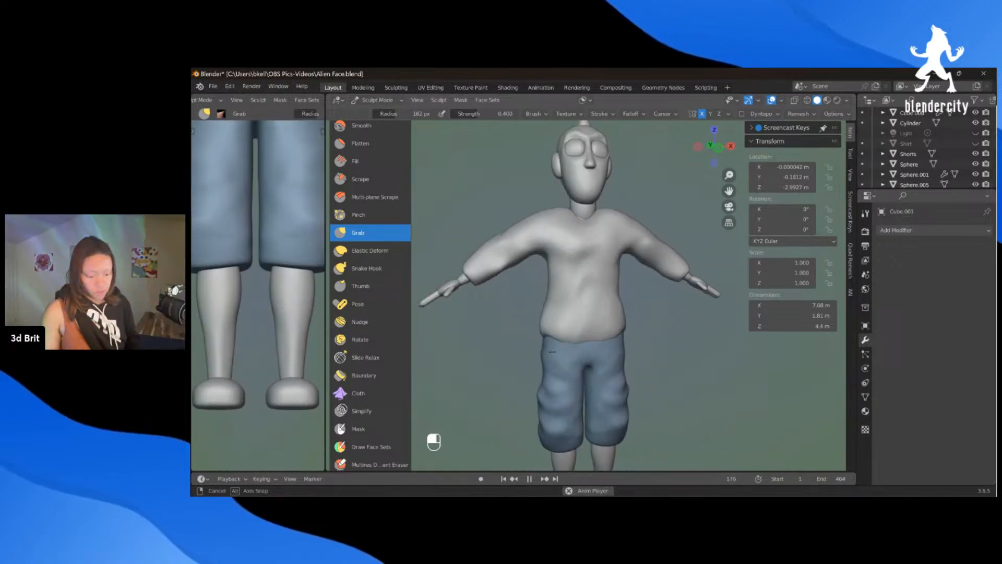
key(KP_1)
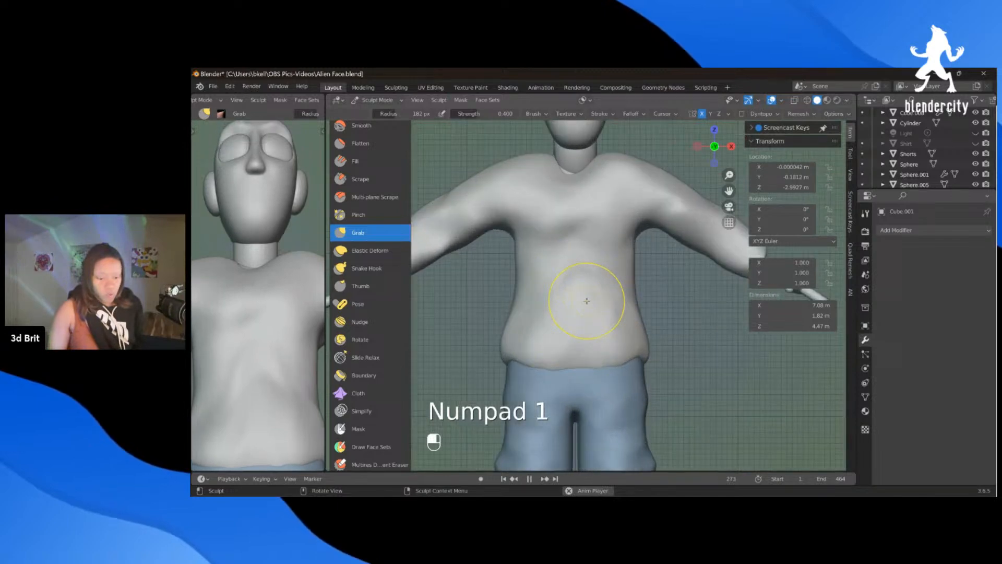
scroll(587, 300, up, 1)
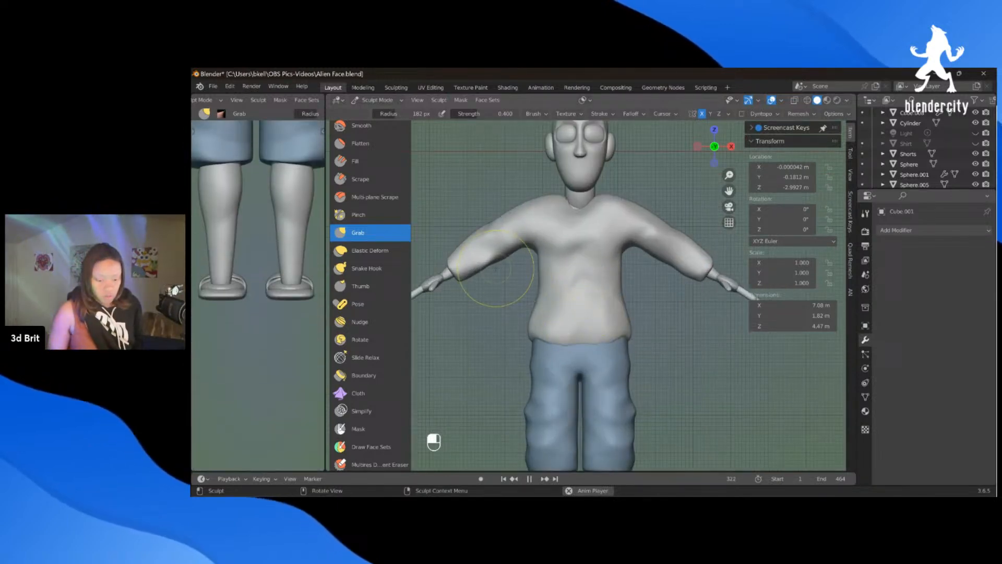
key(g)
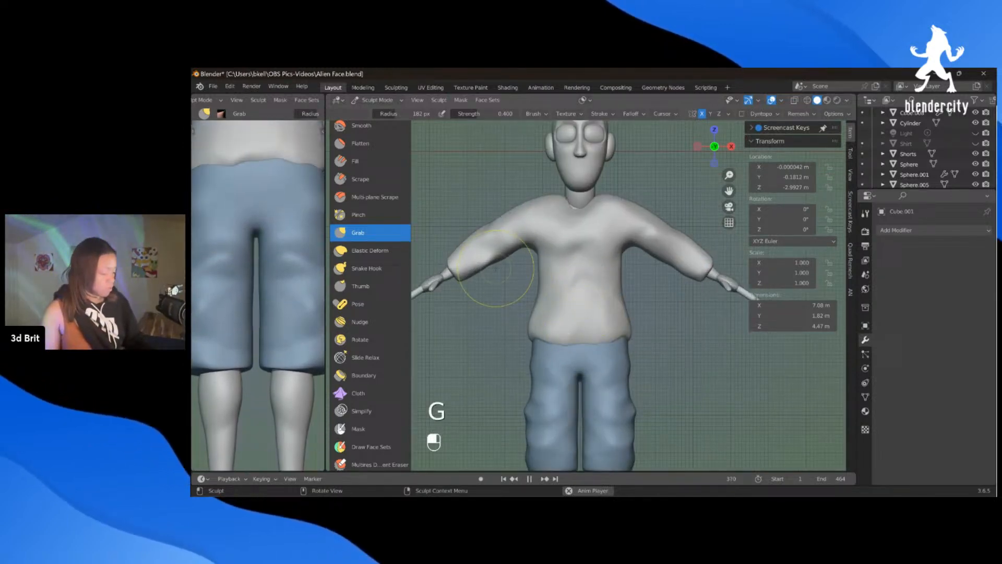
key(f)
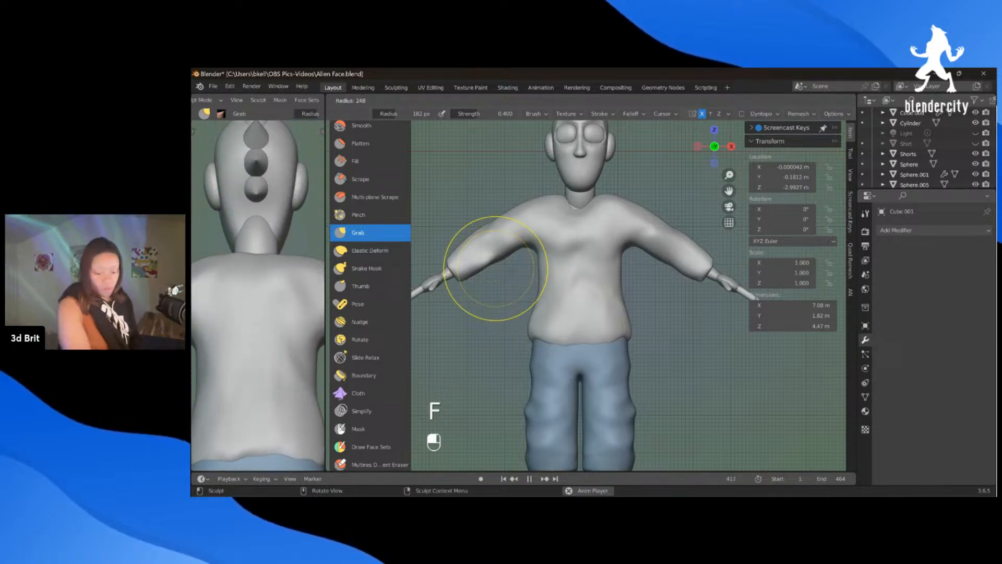
scroll(479, 281, down, 2)
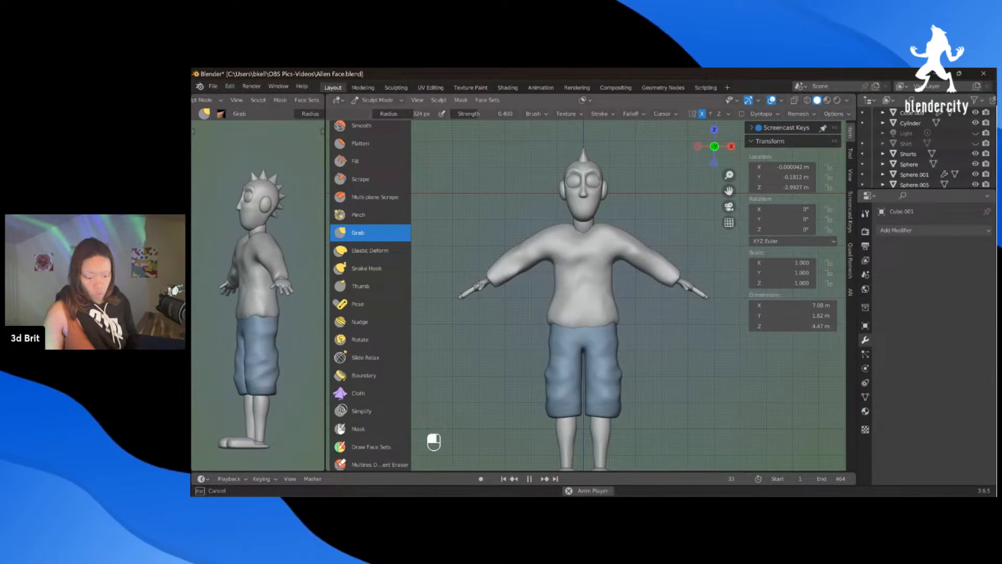
mouse_move(577, 313)
middle_down()
mouse_move(468, 333)
mouse_move(514, 303)
middle_up()
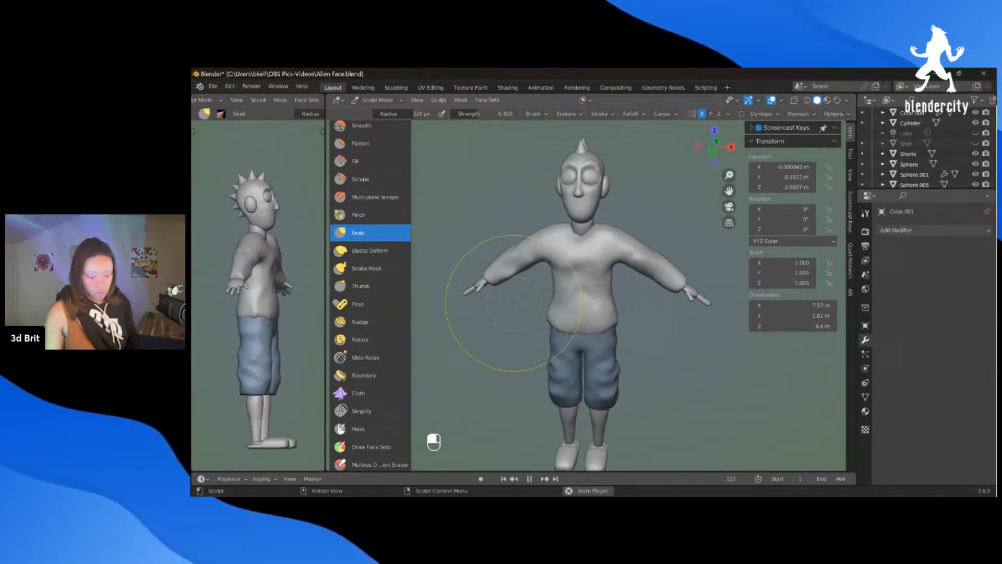
key(KP_1)
scroll(467, 285, up, 3)
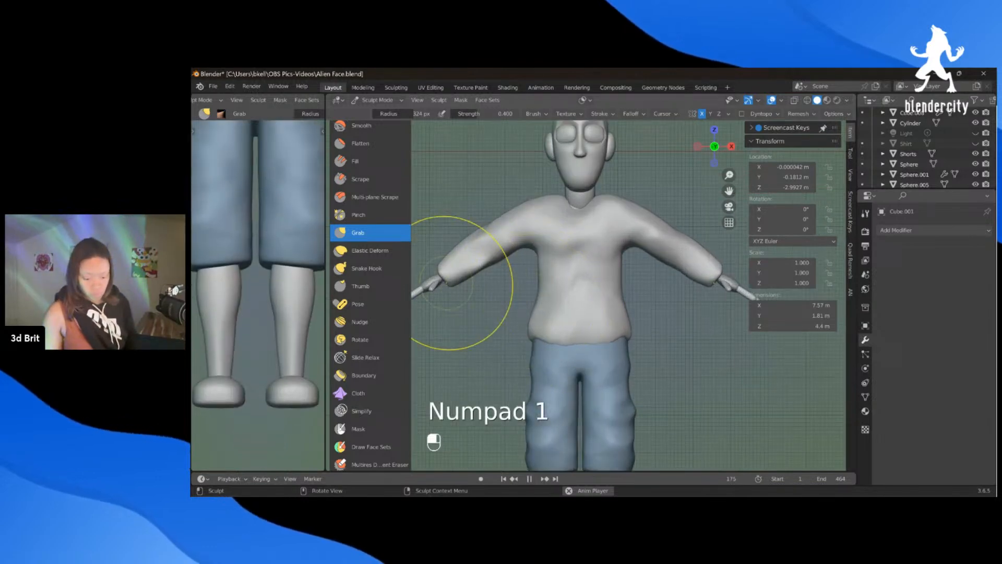
drag(440, 277, 433, 282)
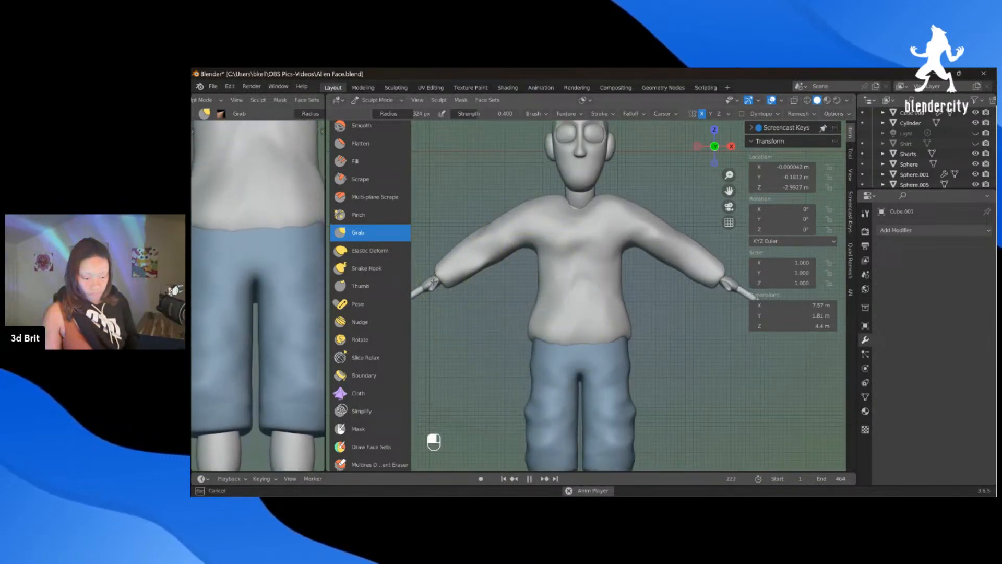
Step: Check in X-ray view how the shirt and sleeves fit over the body
key(alt+z)
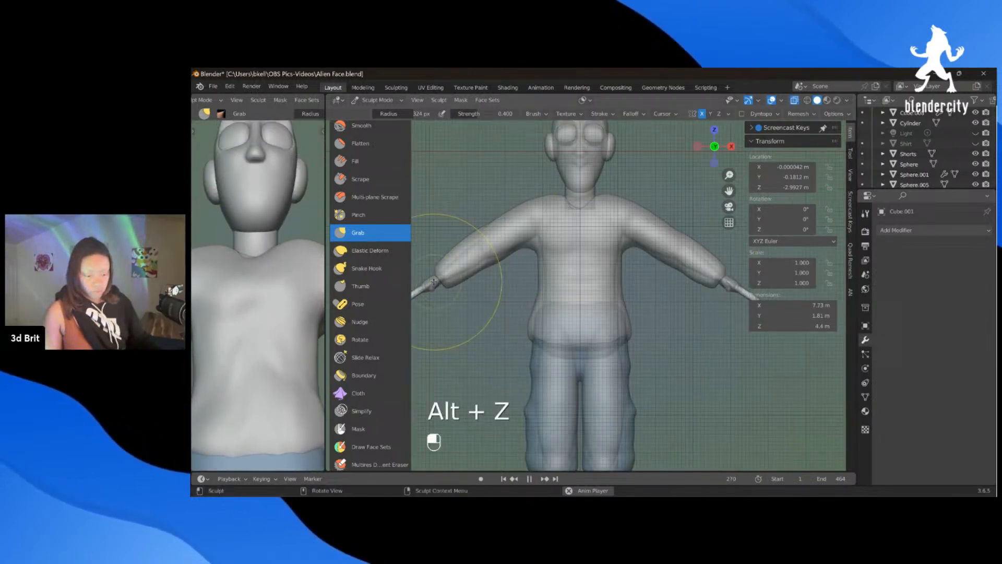
middle_drag(541, 268, 727, 283)
key(KP_1)
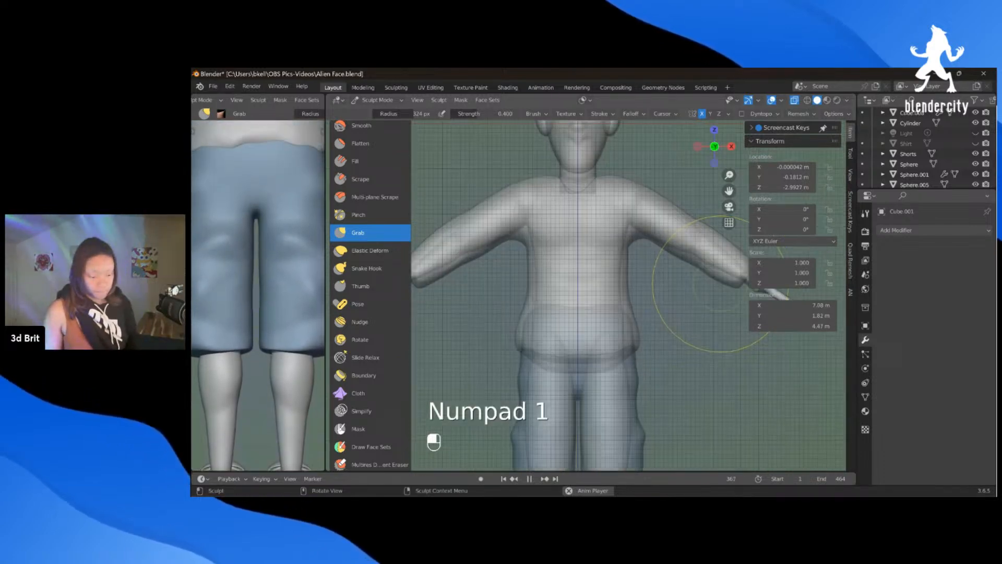
scroll(723, 285, up, 2)
key(alt+z)
scroll(578, 250, down, 4)
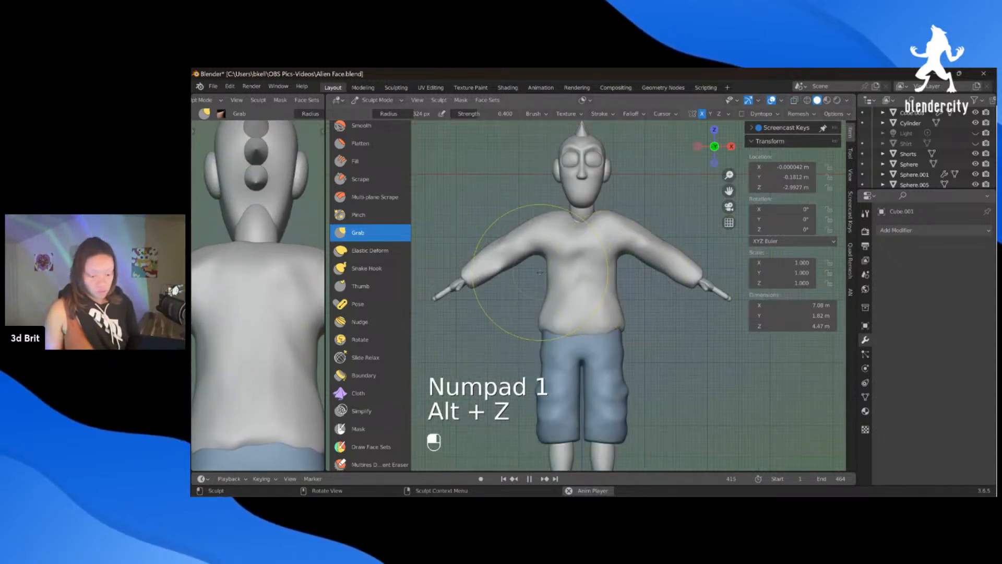
scroll(553, 254, up, 4)
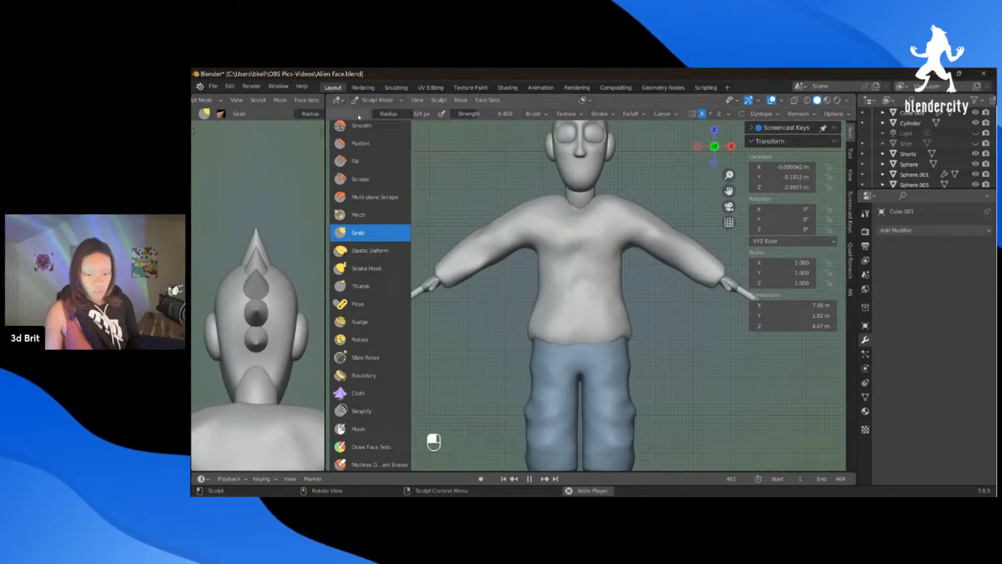
Step: Return the shirt to Object Mode and save the file
click(371, 100)
key(Return)
scroll(483, 240, down, 3)
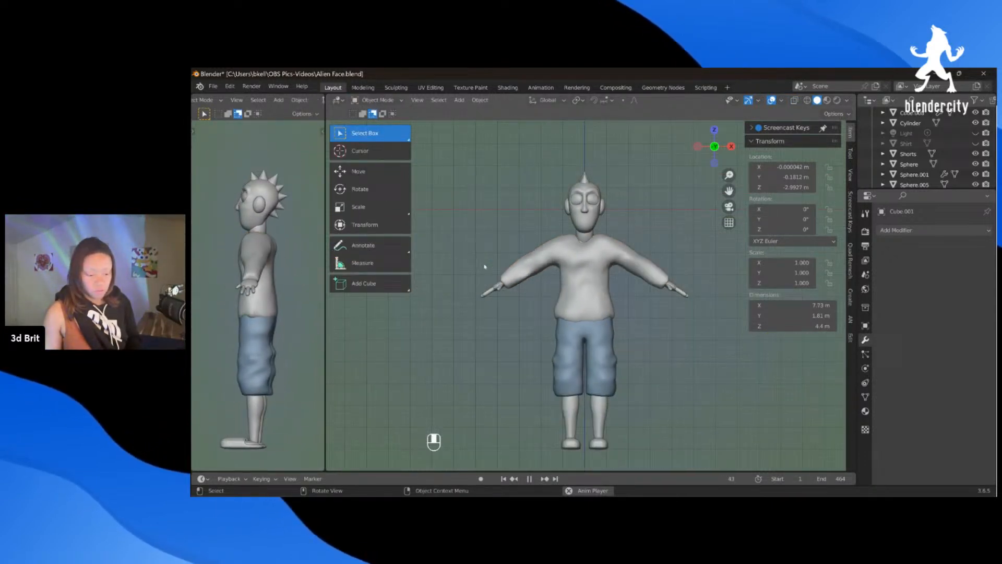
key(ctrl+s)
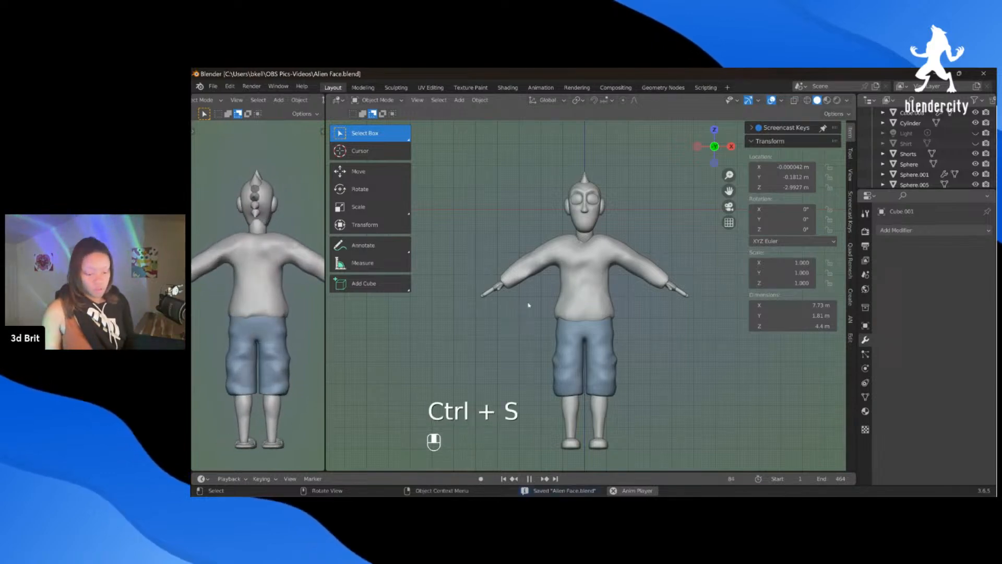
scroll(529, 305, up, 2)
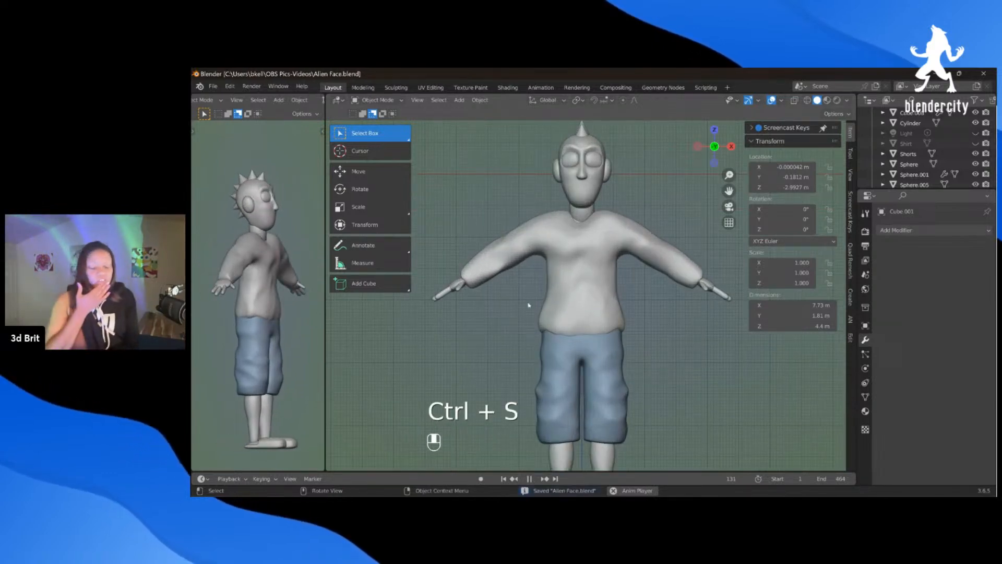
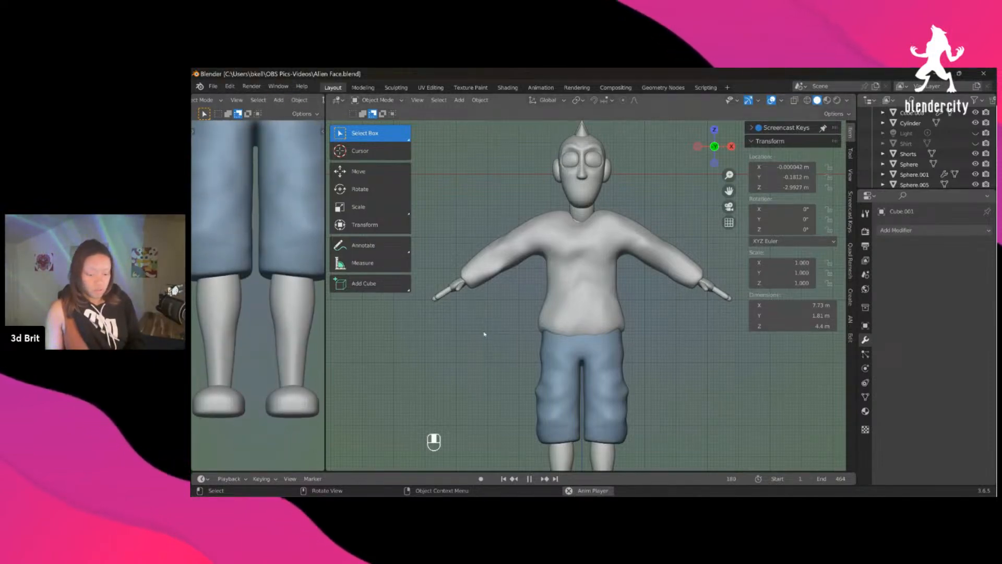
Step: Add a cube and move it down in front view over the shirt's torso, to about Z -3.11 m
key(shift+a)
mouse_move(454, 289)
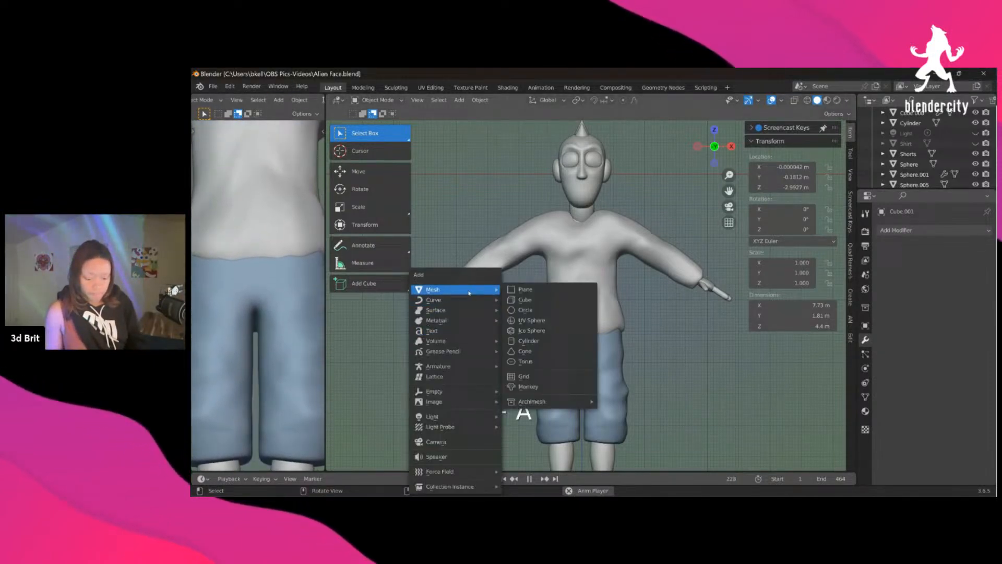
click(524, 302)
key(g)
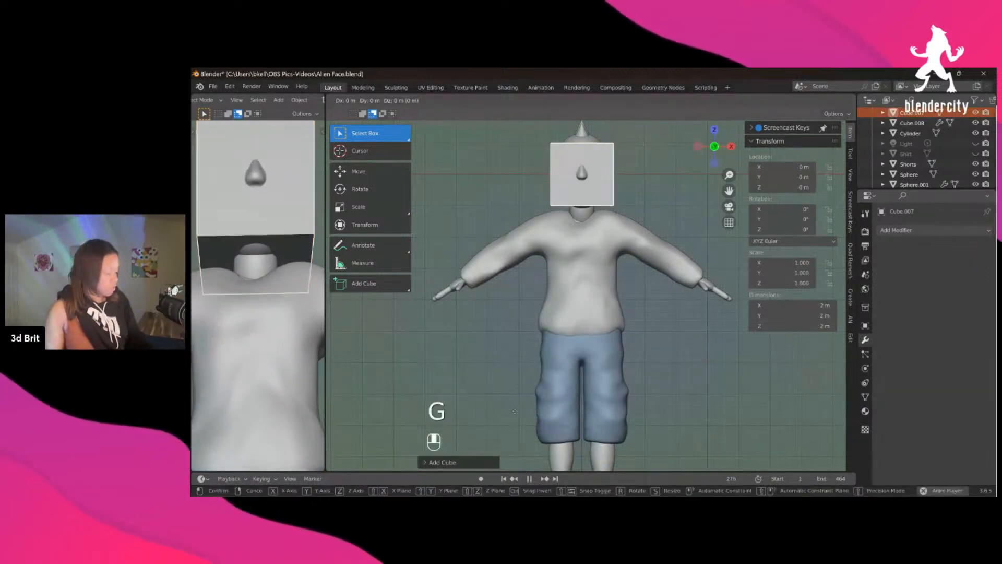
click(509, 162)
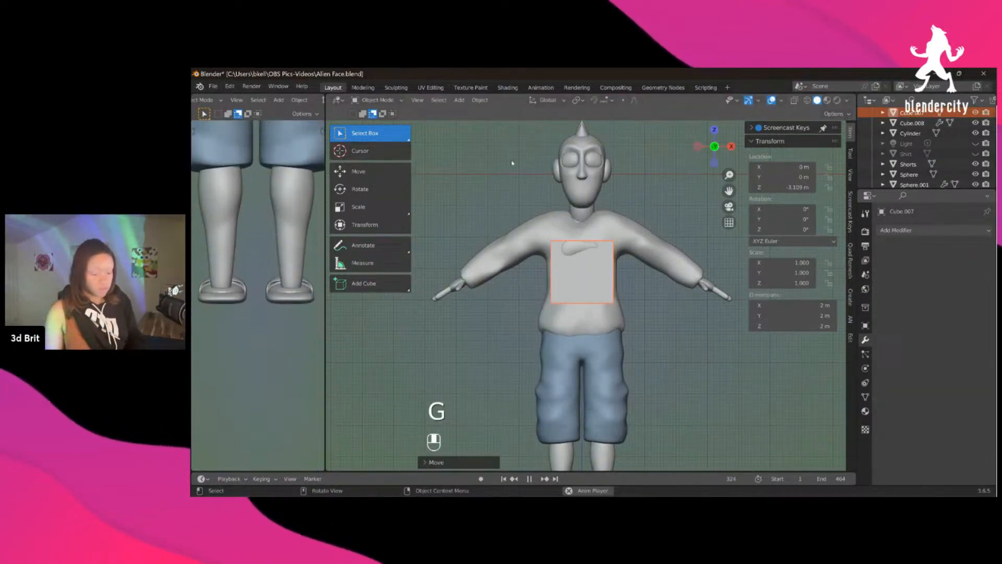
Step: Stretch the cube along Z to about 4.88 m so it spans from the neck to below the shirt's hem
key(s)
key(z)
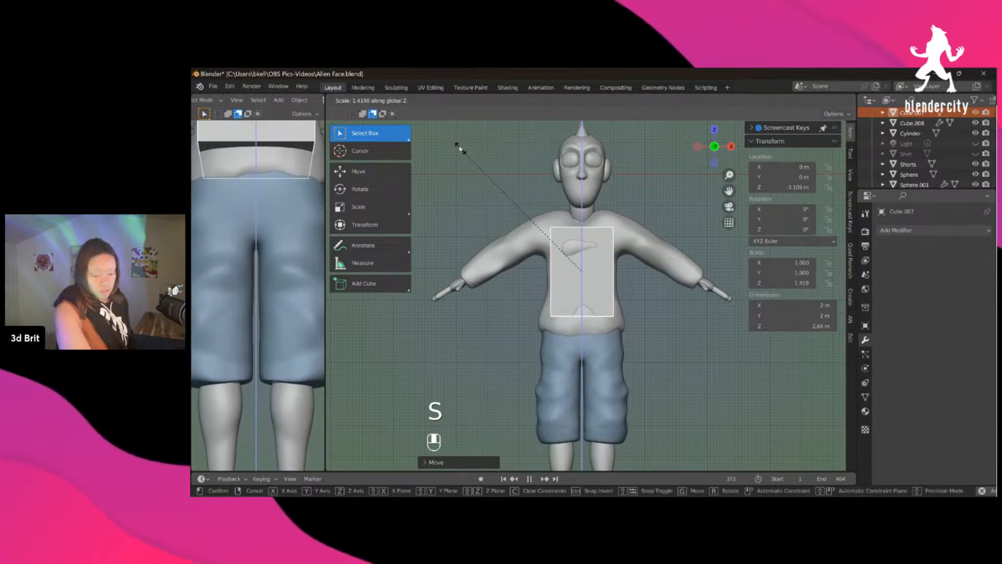
click(387, 417)
scroll(600, 365, down, 3)
Step: Move the tall cube forward in side view to about Y -1.12 m so it cuts through the shirt's front
middle_drag(604, 362, 550, 329)
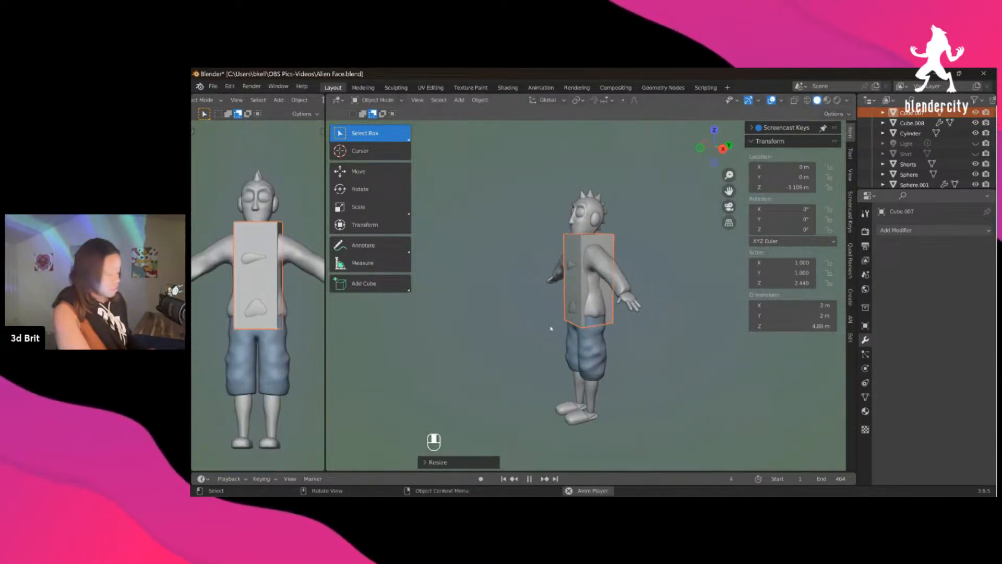
key(KP_3)
scroll(556, 277, up, 1)
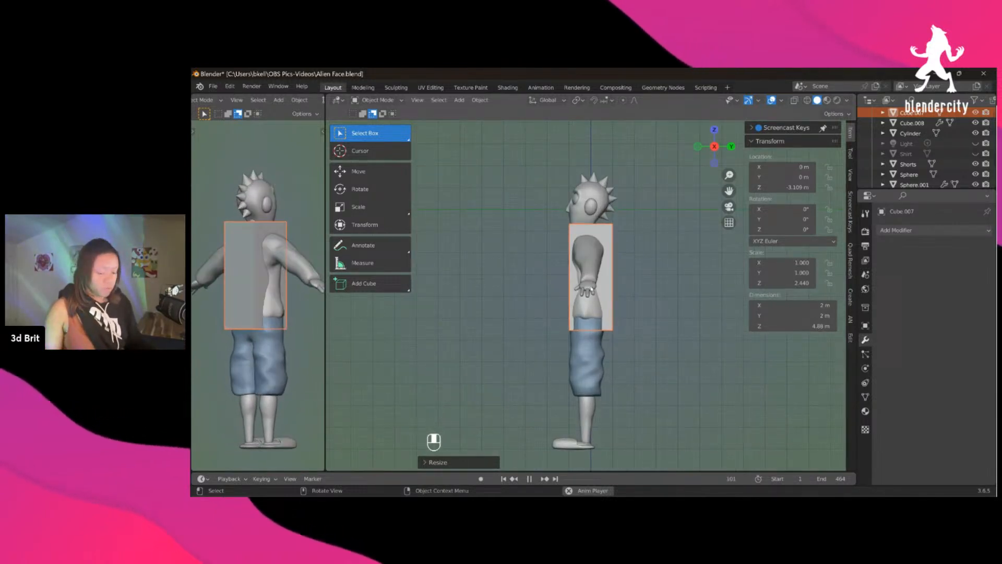
key(g)
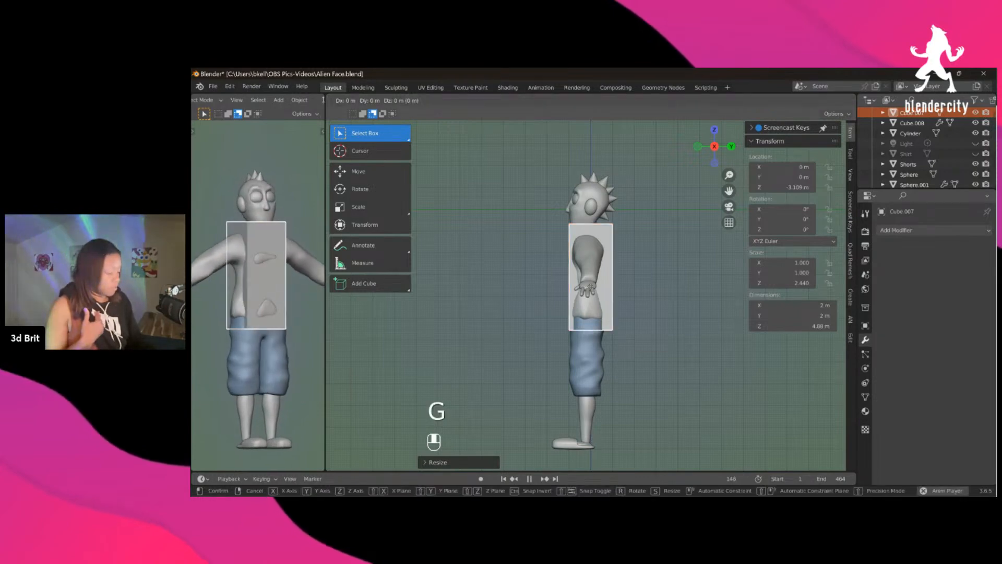
click(568, 284)
middle_drag(568, 284, 581, 232)
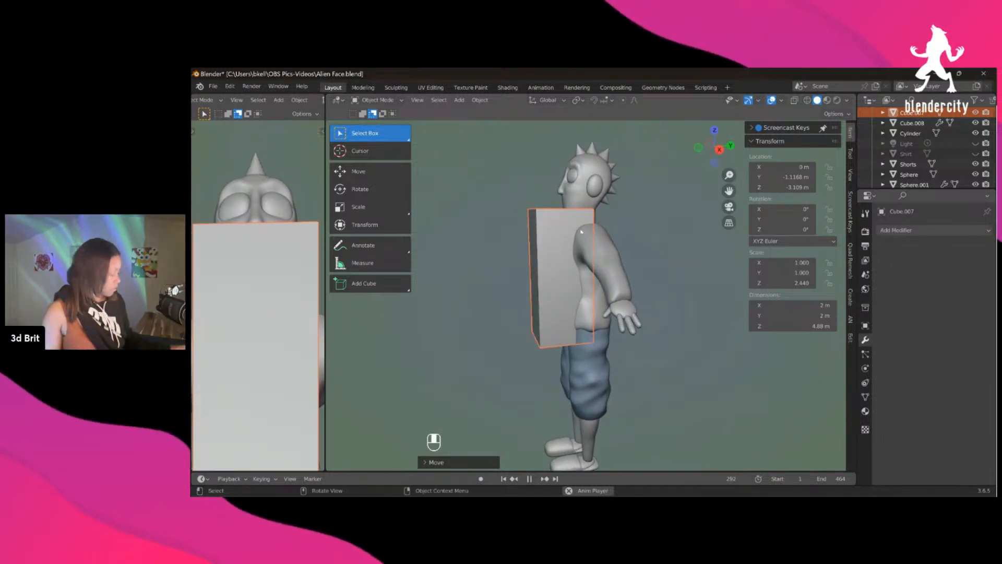
Step: Use X-ray in side view to shift the cube slightly further forward on the torso, to about Y -1.24 m
key(KP_3)
middle_drag(648, 219, 661, 262)
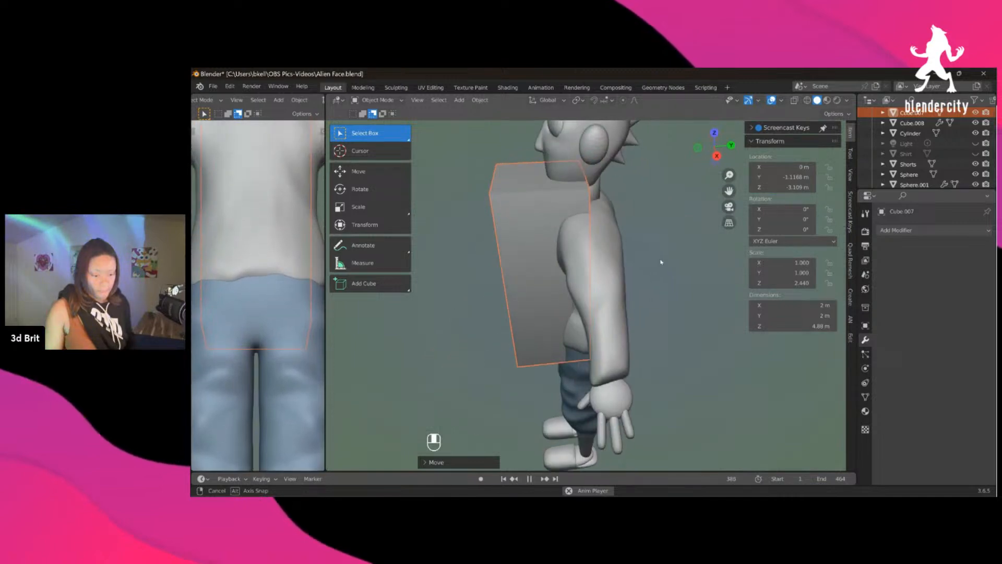
key(KP_1)
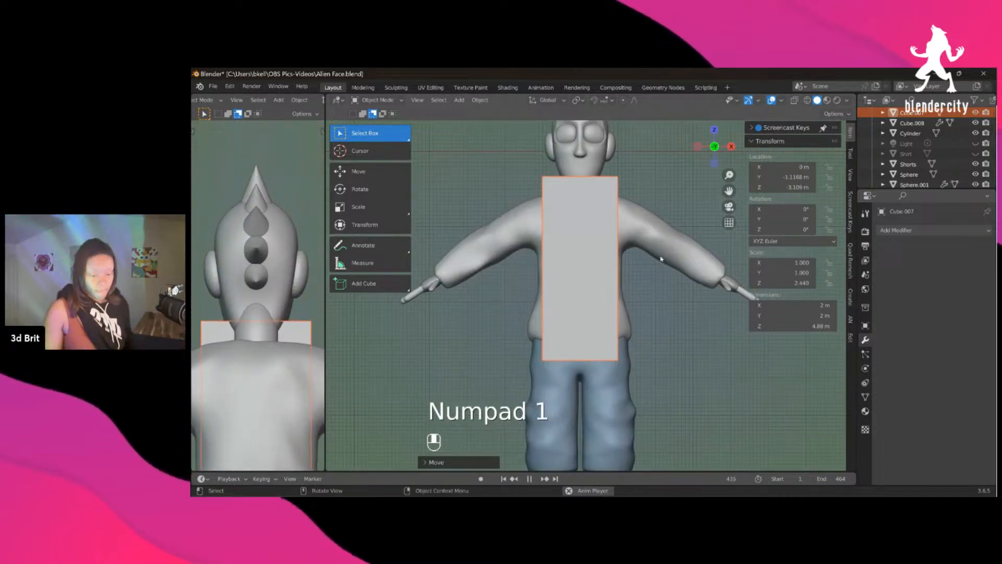
key(KP_3)
key(alt+z)
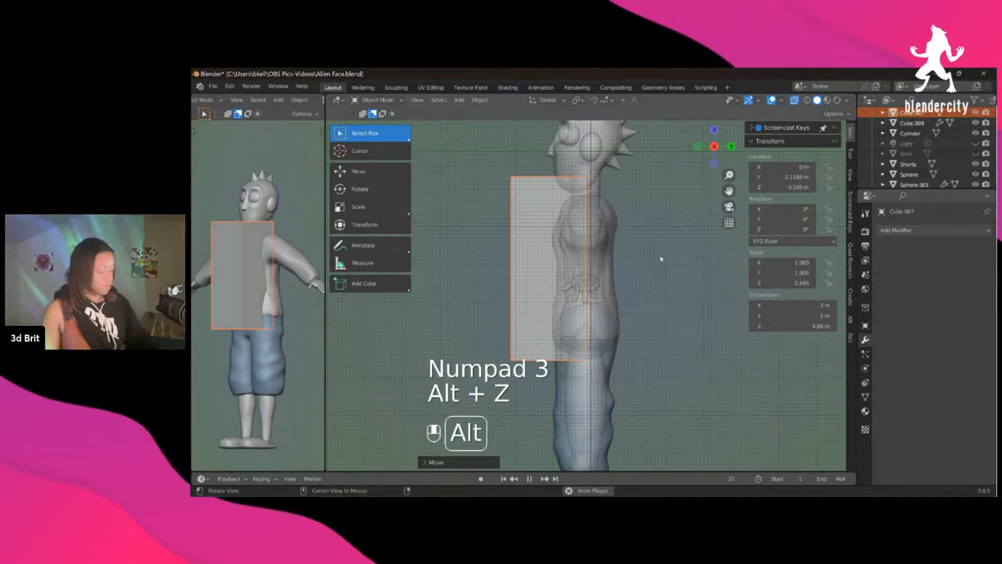
key(g)
click(600, 240)
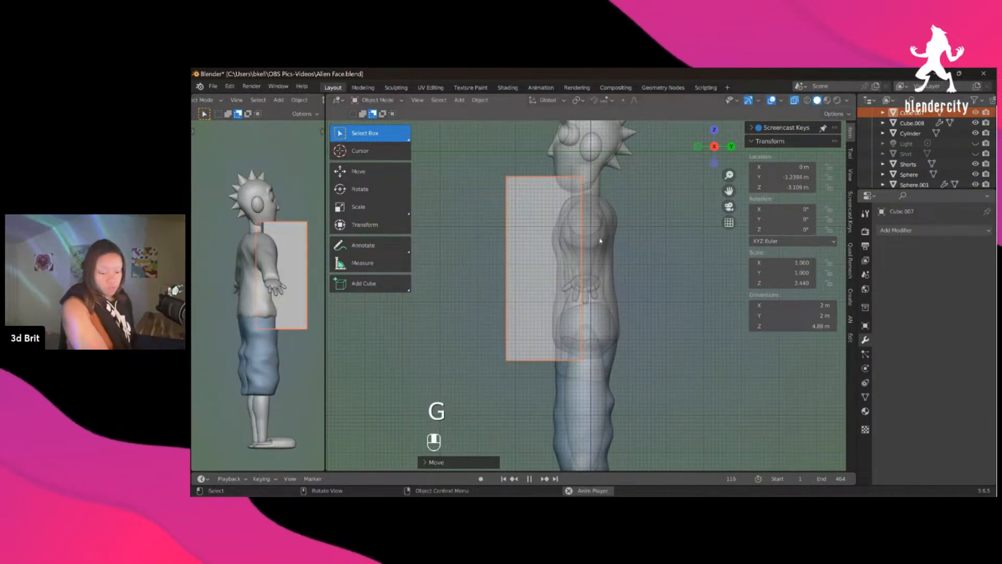
key(alt+z)
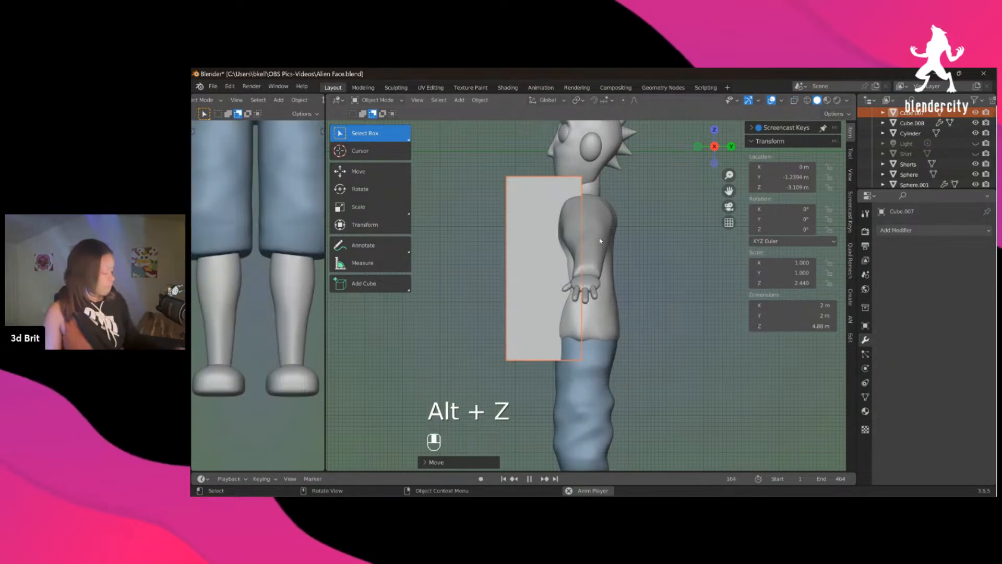
Step: Narrow the cube along X to about 0.64 m, forming a strip down the centre of the shirt's front
key(KP_1)
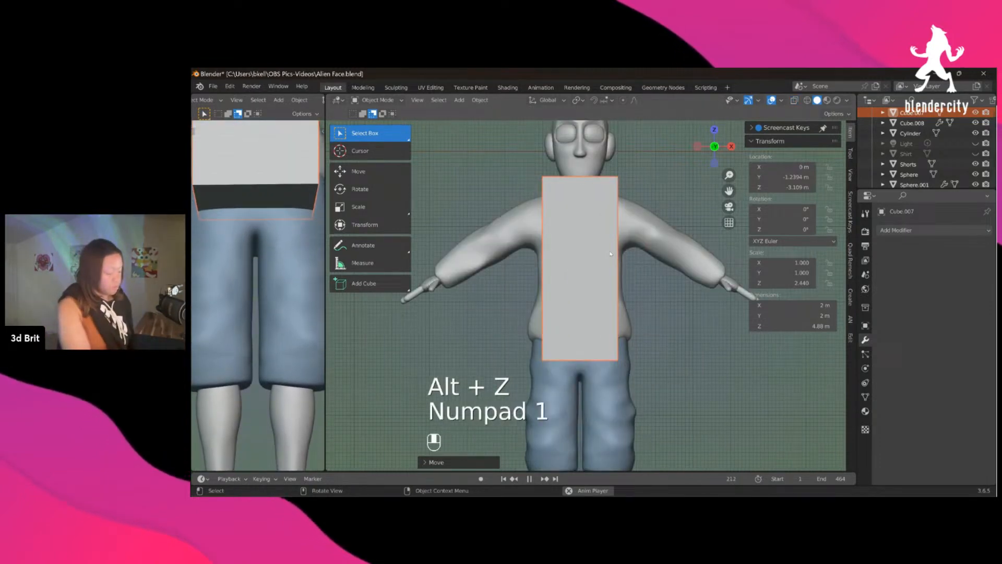
key(s)
key(x)
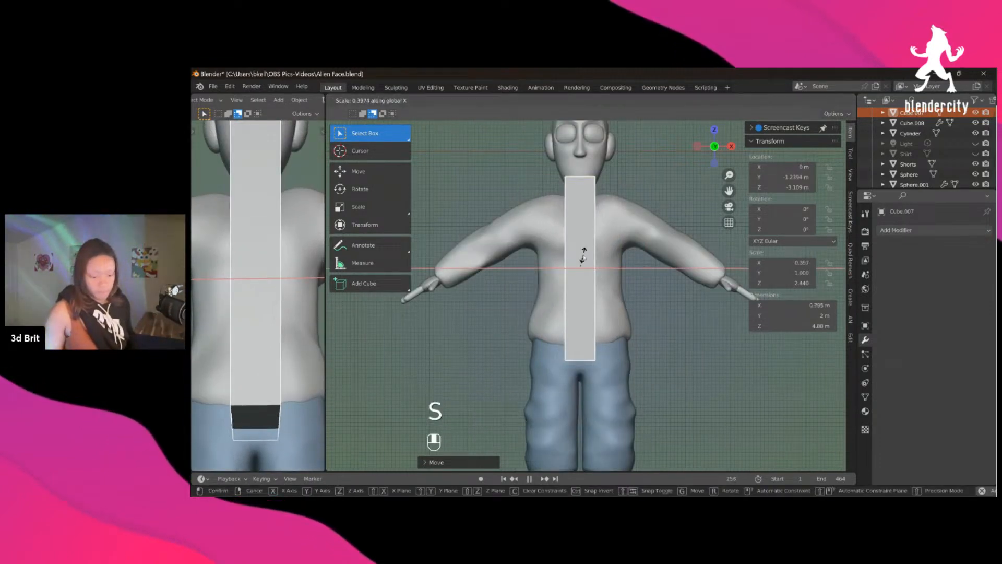
click(584, 258)
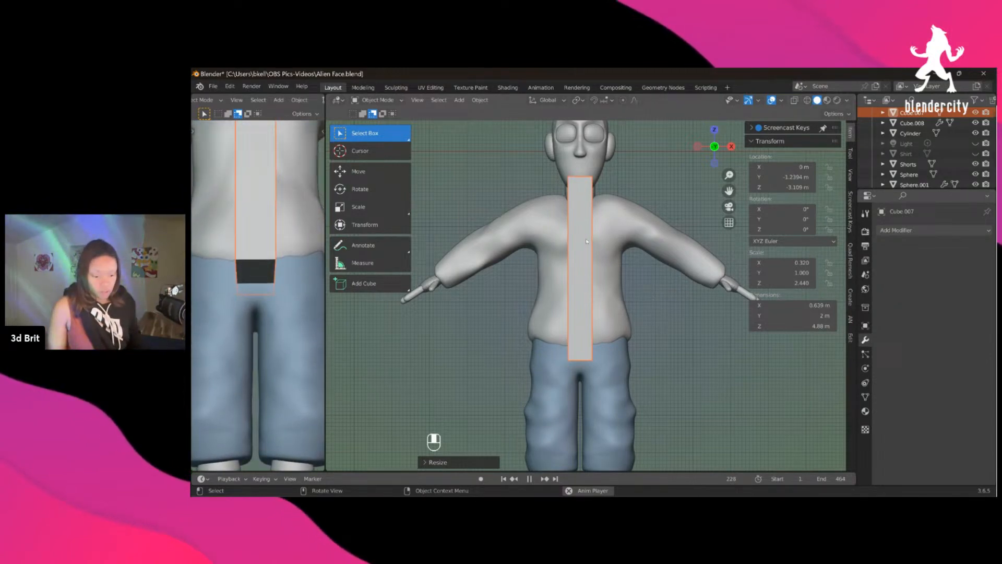
middle_drag(587, 250, 578, 286)
key(KP_1)
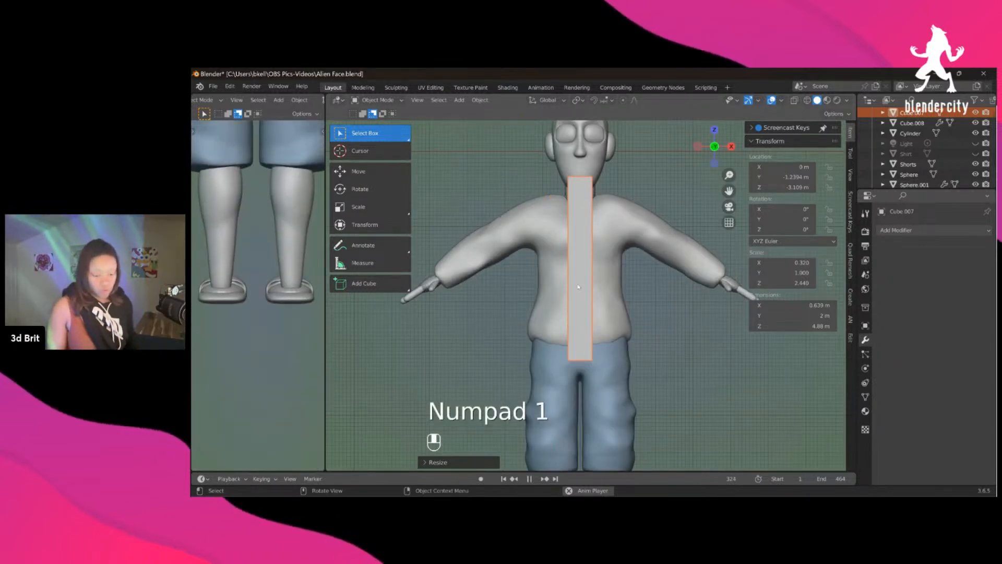
scroll(578, 286, up, 1)
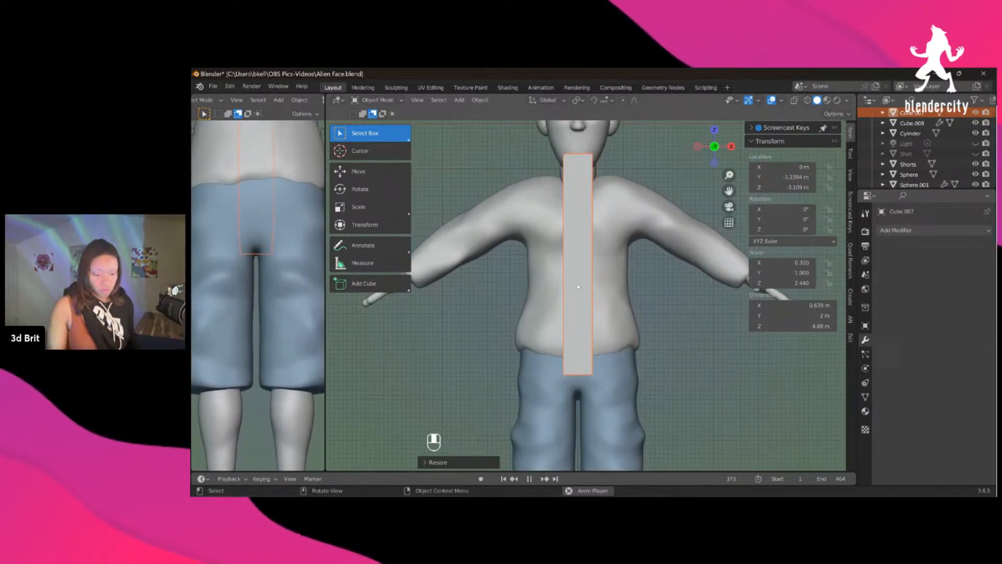
middle_drag(562, 244, 612, 310)
key(KP_1)
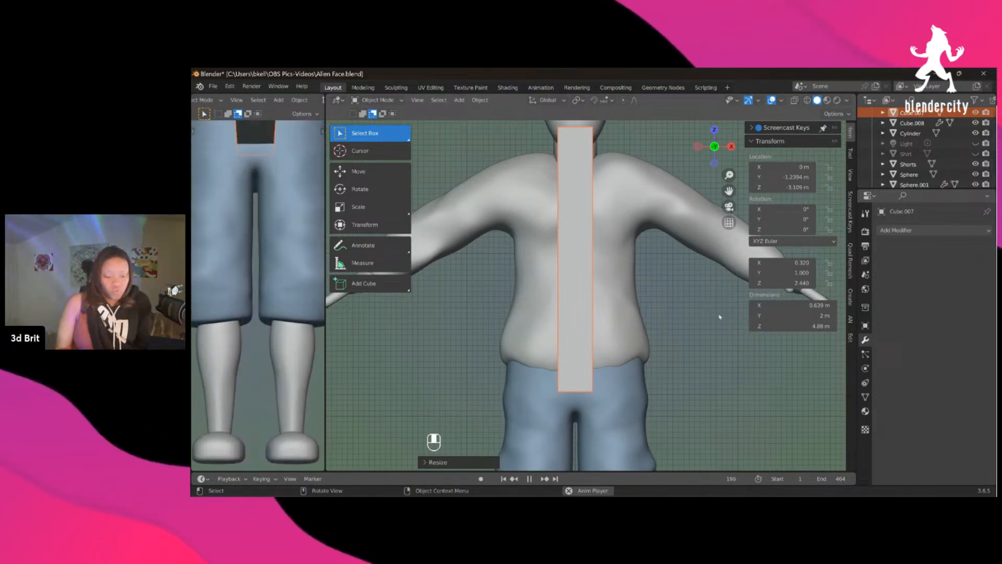
Step: Rename the shirt object as Jacket
click(625, 207)
scroll(901, 157, down, 3)
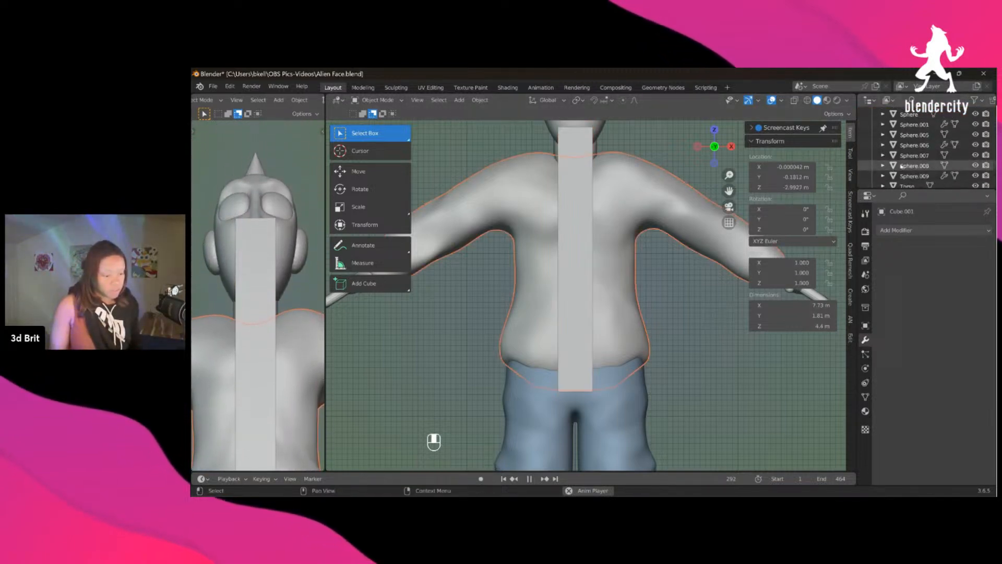
scroll(902, 156, up, 5)
double_click(912, 142)
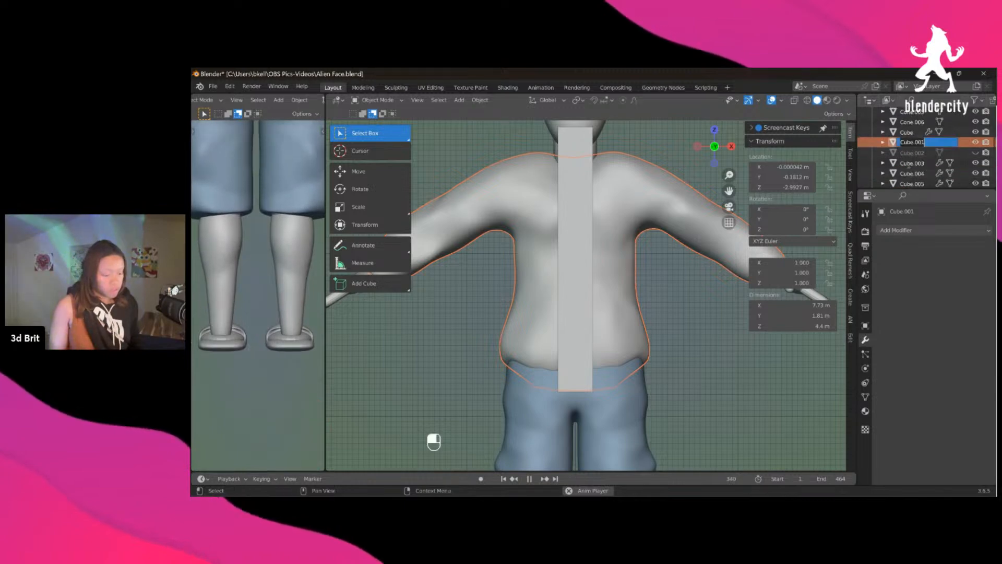
text(Jack)
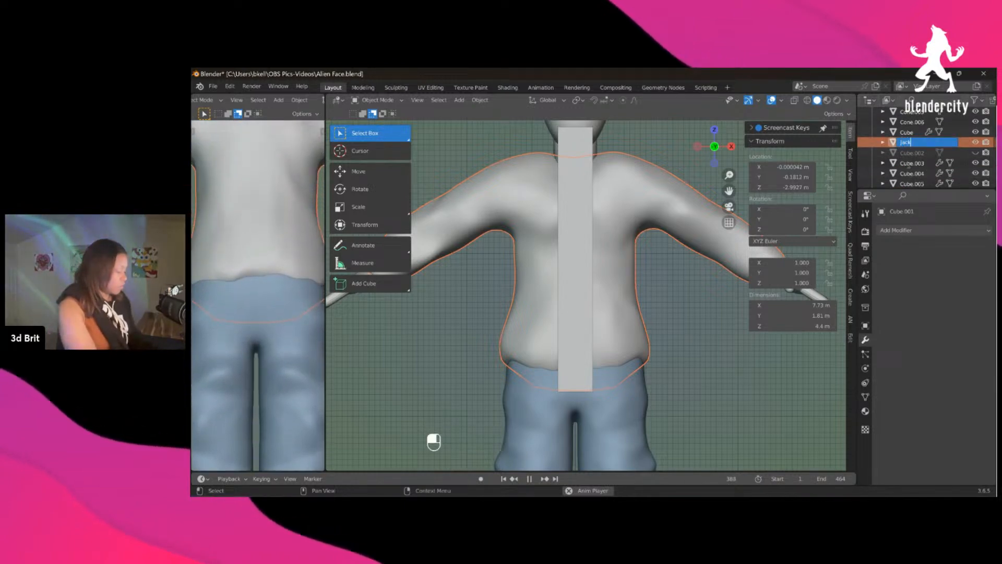
text(et)
key(Return)
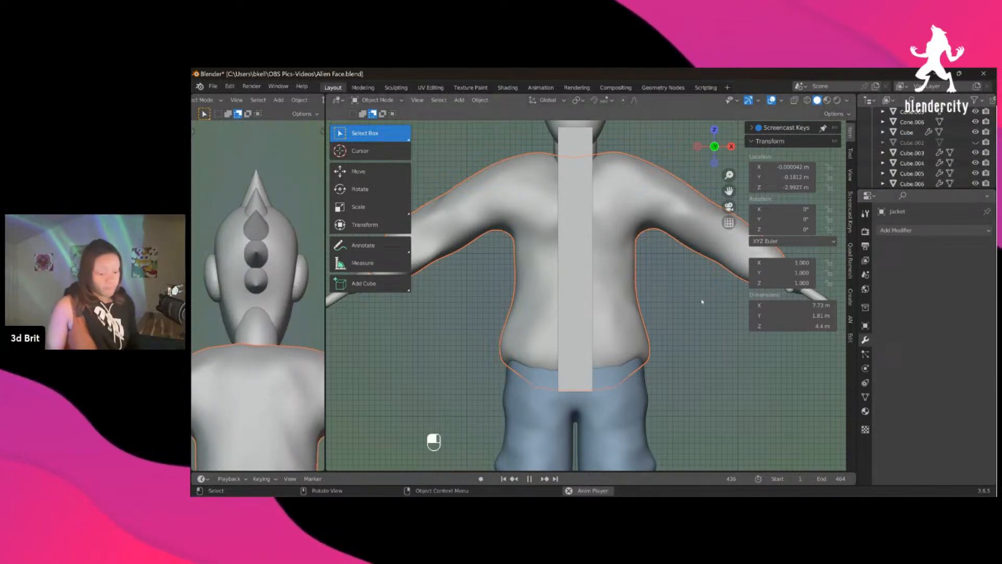
Step: Add a Boolean Difference modifier to the jacket with the narrow cube as its object, and apply it
click(901, 230)
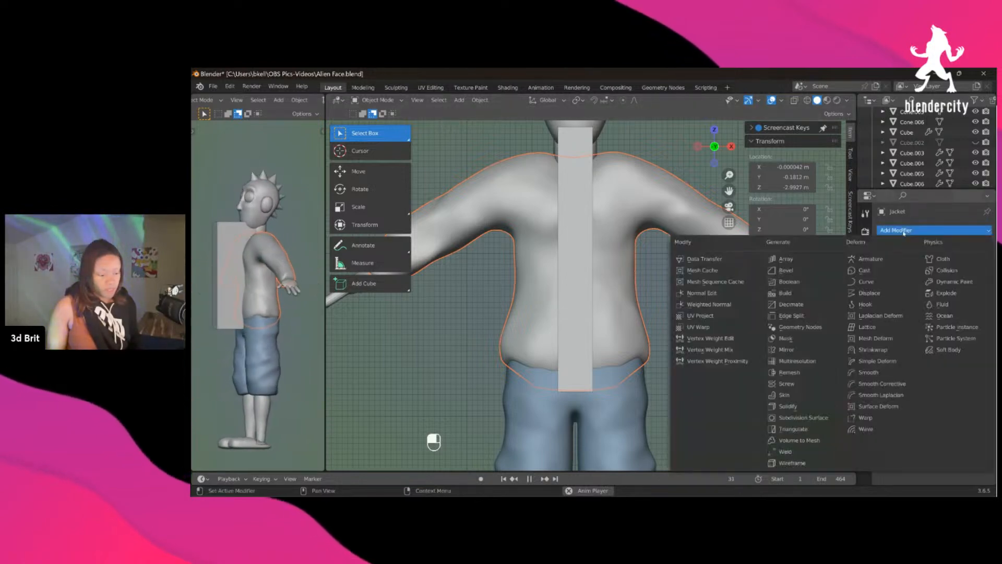
click(791, 283)
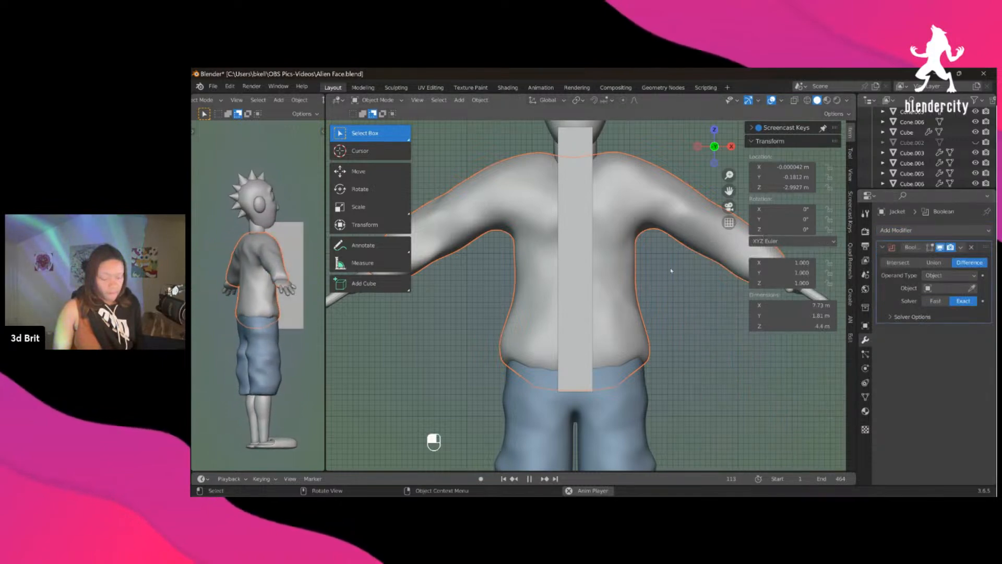
click(972, 288)
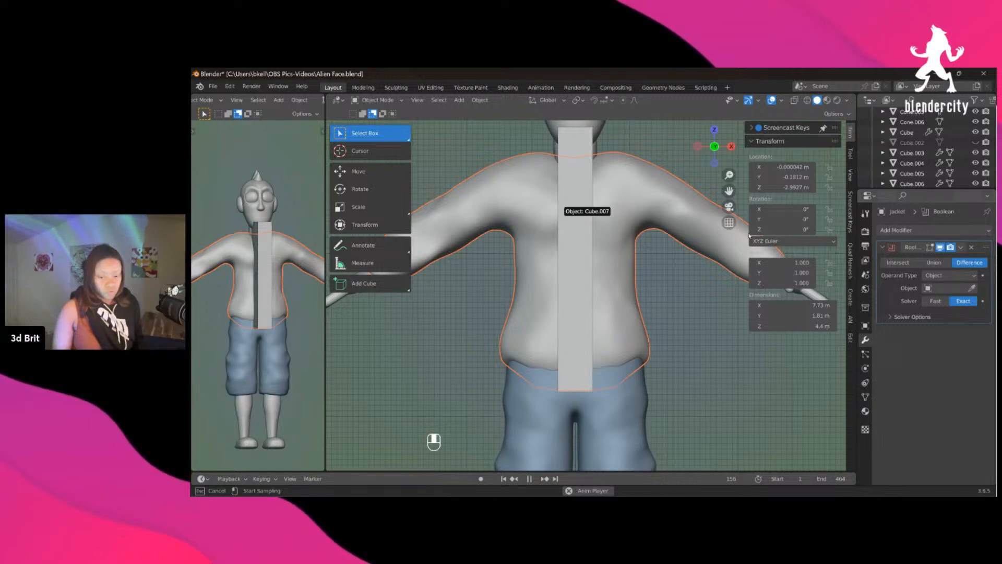
click(574, 219)
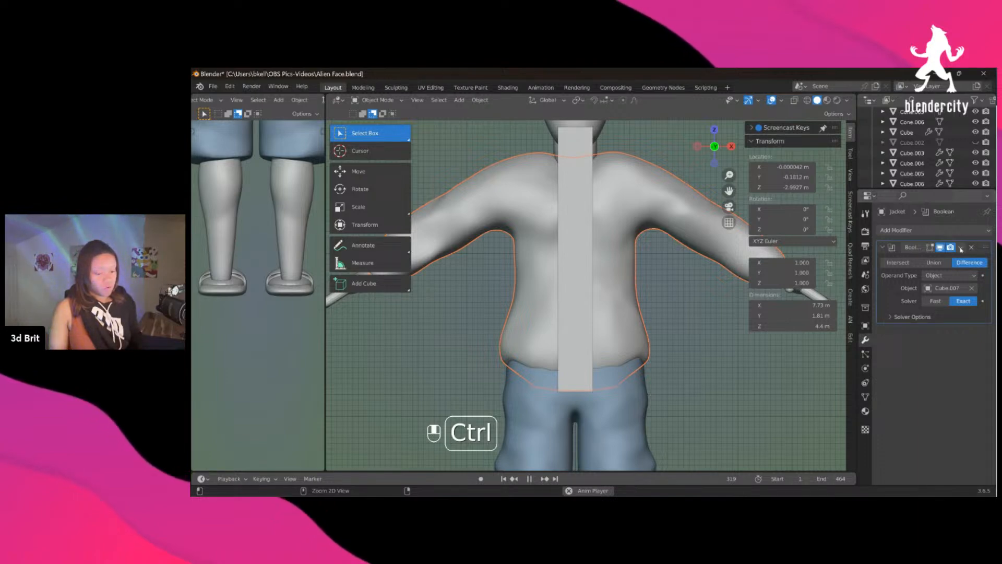
key(ctrl+a)
Step: Delete the cutter cube in front of the jacket
click(579, 283)
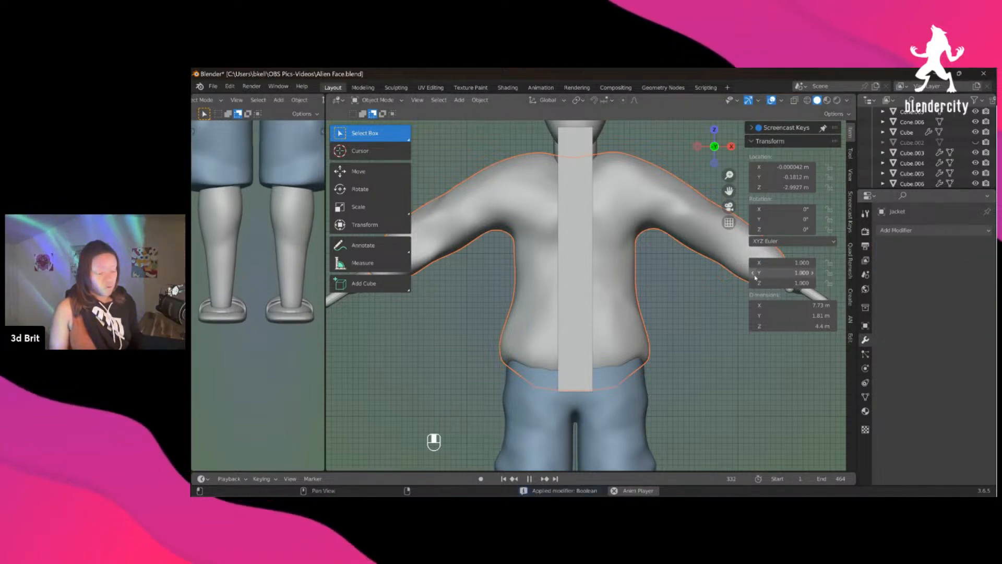
mouse_move(579, 283)
middle_down()
mouse_move(547, 304)
mouse_move(660, 302)
mouse_move(571, 282)
middle_up()
key(x)
click(547, 305)
key(KP_1)
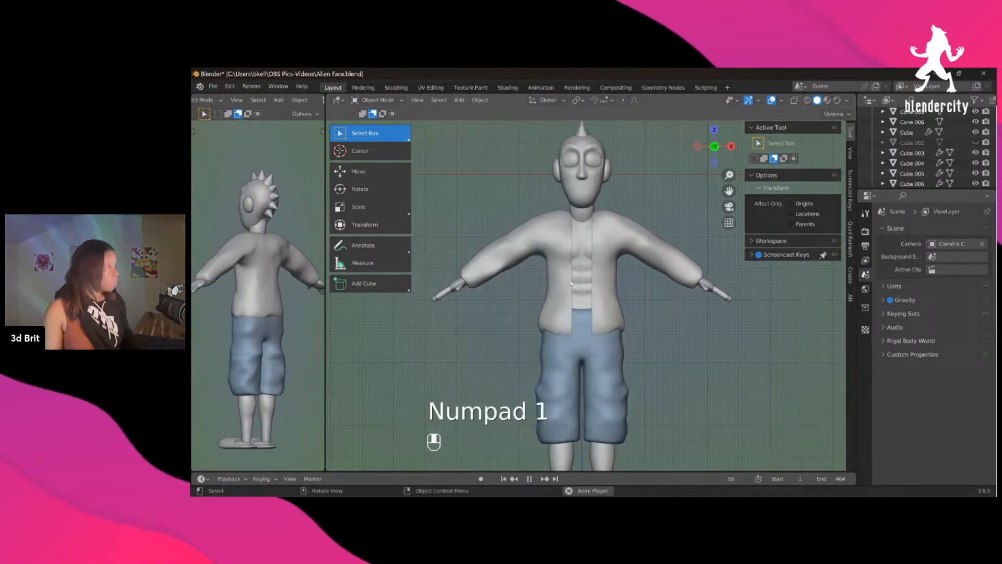
Step: Examine the jacket's front opening and its fit on the body from the front and from angled views
scroll(570, 283, up, 1)
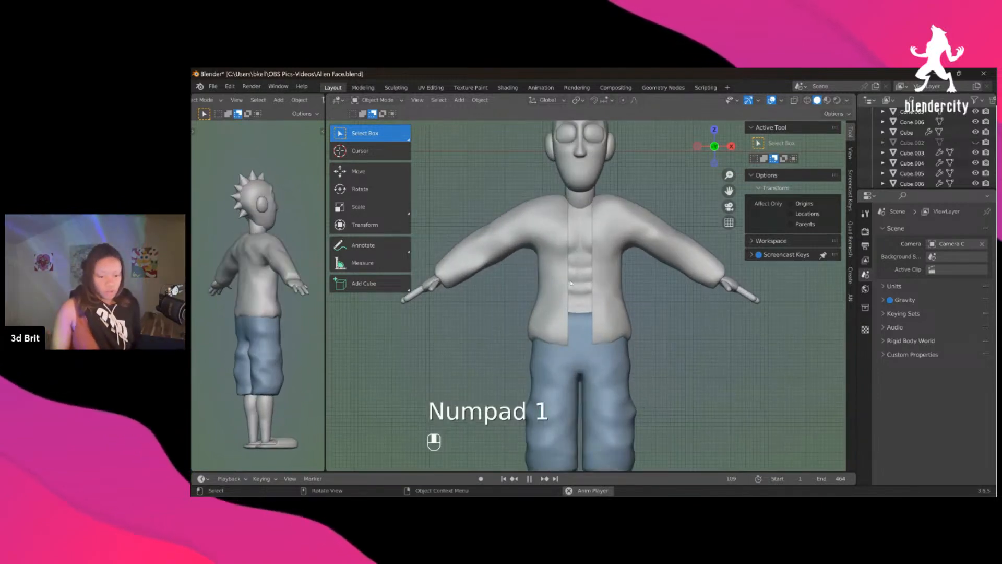
scroll(572, 282, up, 3)
mouse_move(572, 281)
middle_down()
mouse_move(599, 301)
mouse_move(583, 294)
middle_up()
key(KP_1)
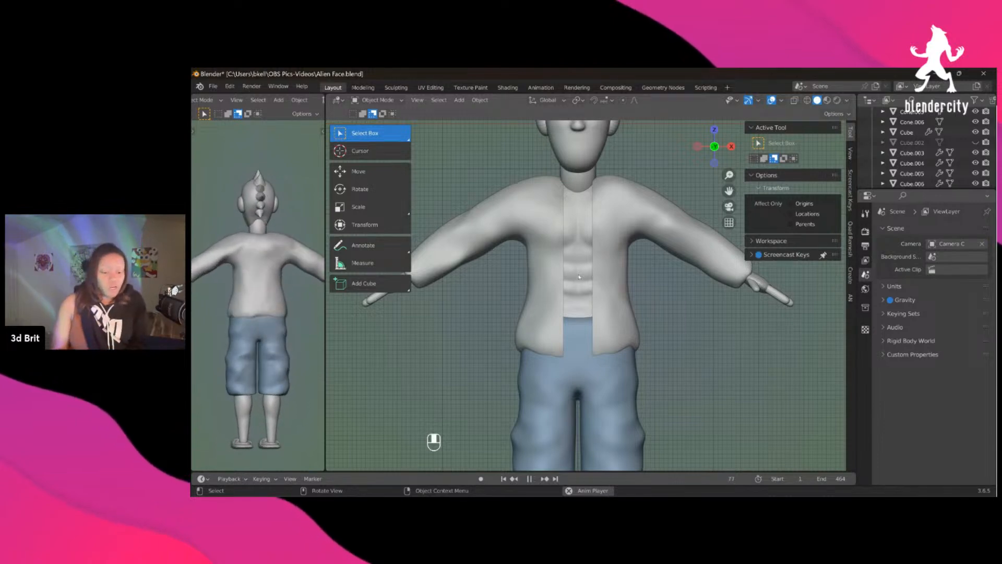
middle_drag(579, 276, 634, 286)
scroll(632, 287, up, 2)
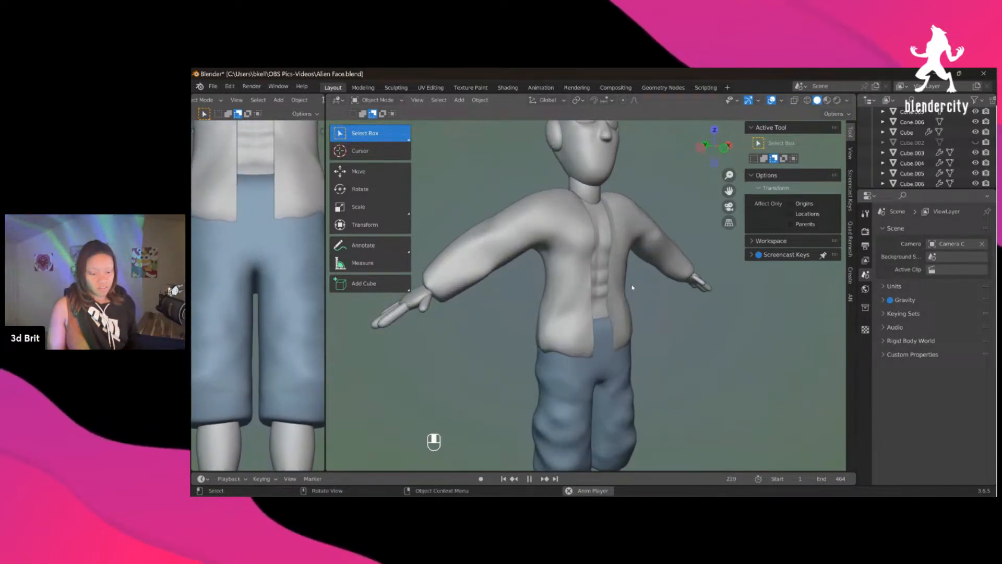
key(KP_1)
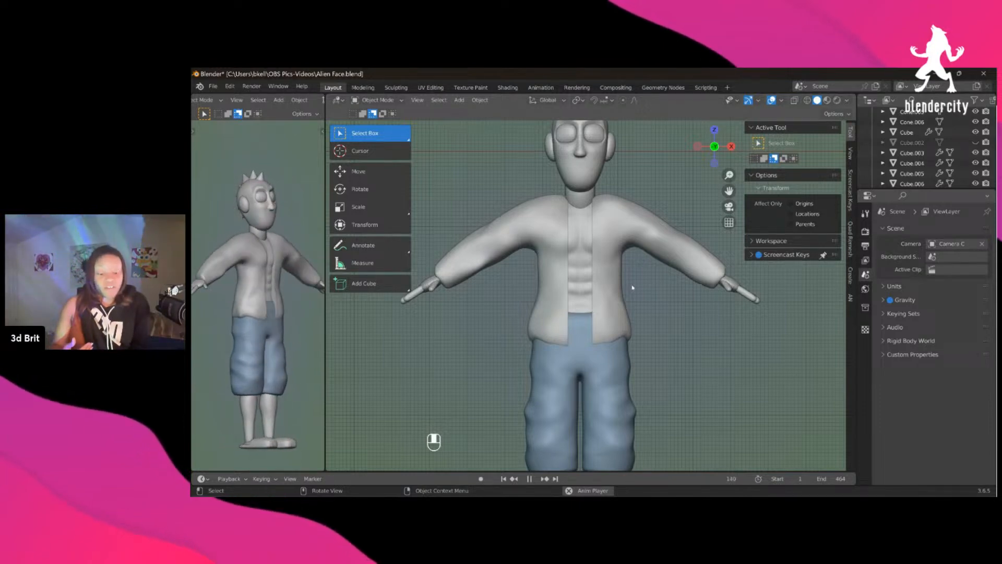
middle_drag(632, 287, 671, 298)
key(KP_1)
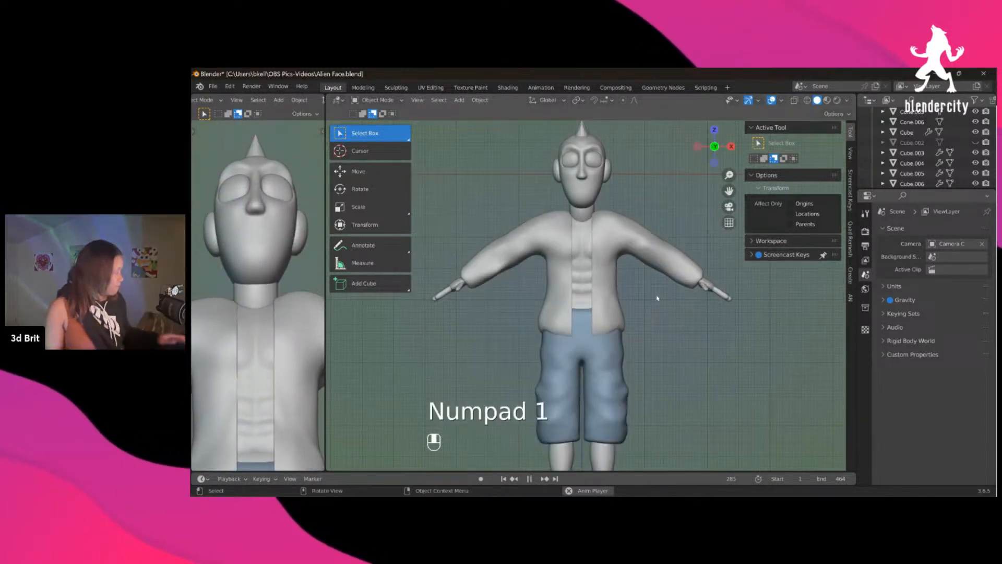